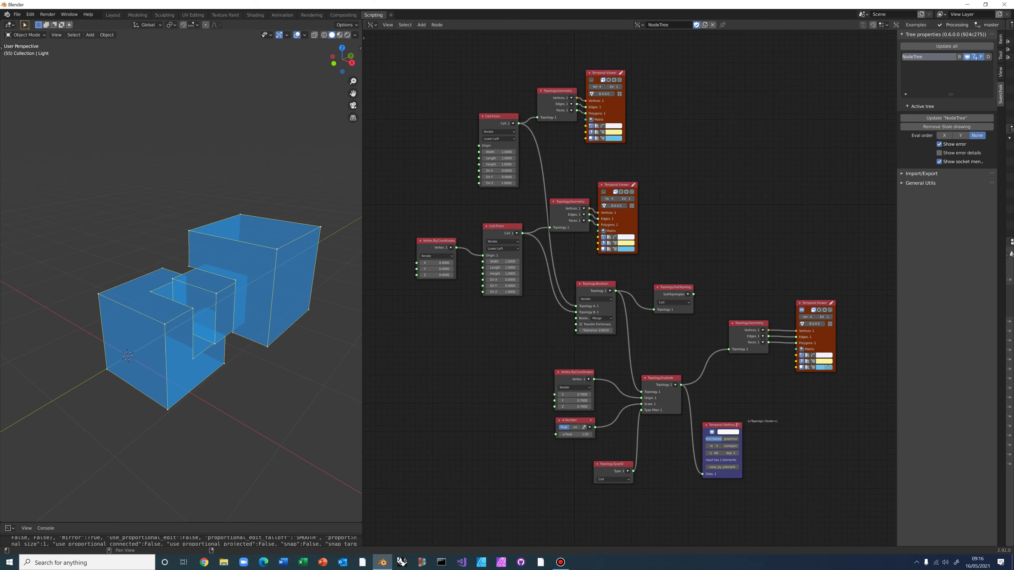
Restart Blender without keeping the current file, dismiss the splash screen, and switch to the Scripting workspace
left_click(1004, 3)
left_click(526, 296)
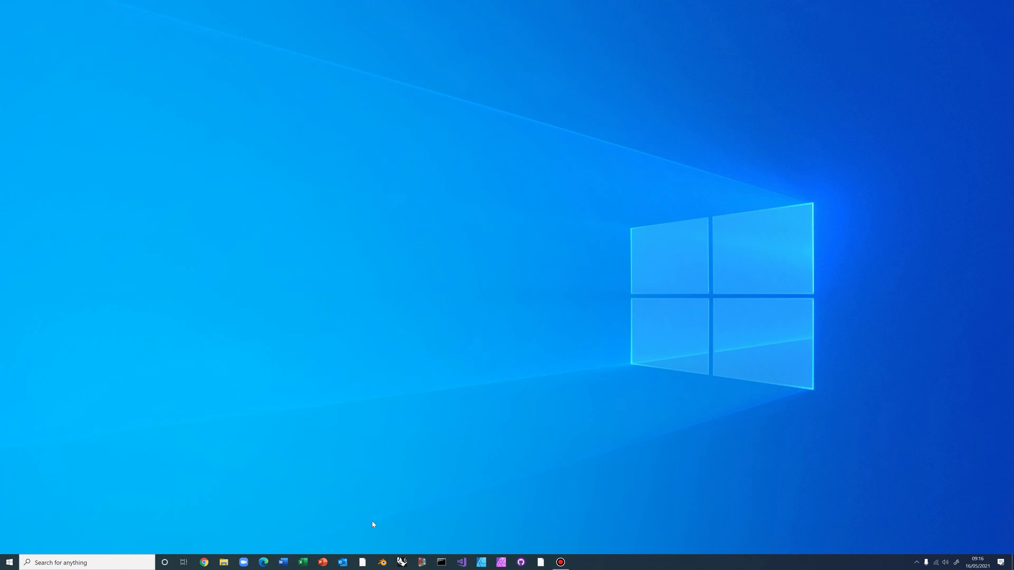
left_click(382, 563)
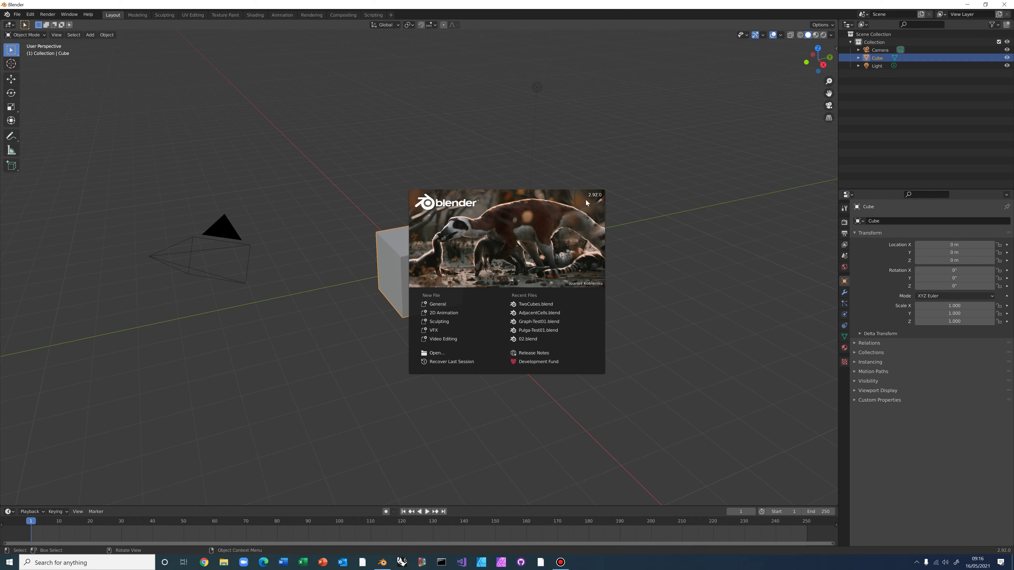
left_click(479, 167)
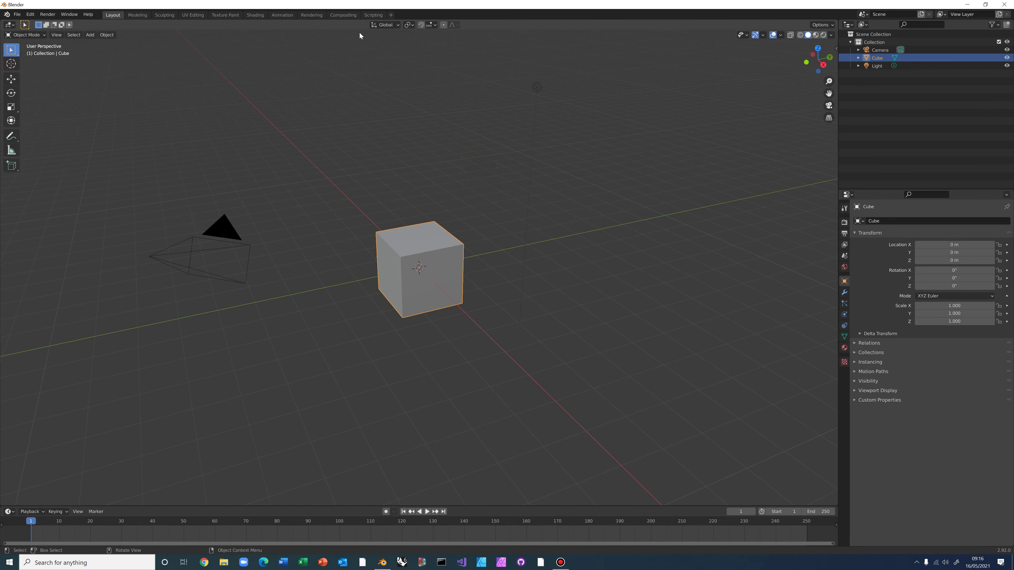
left_click(374, 15)
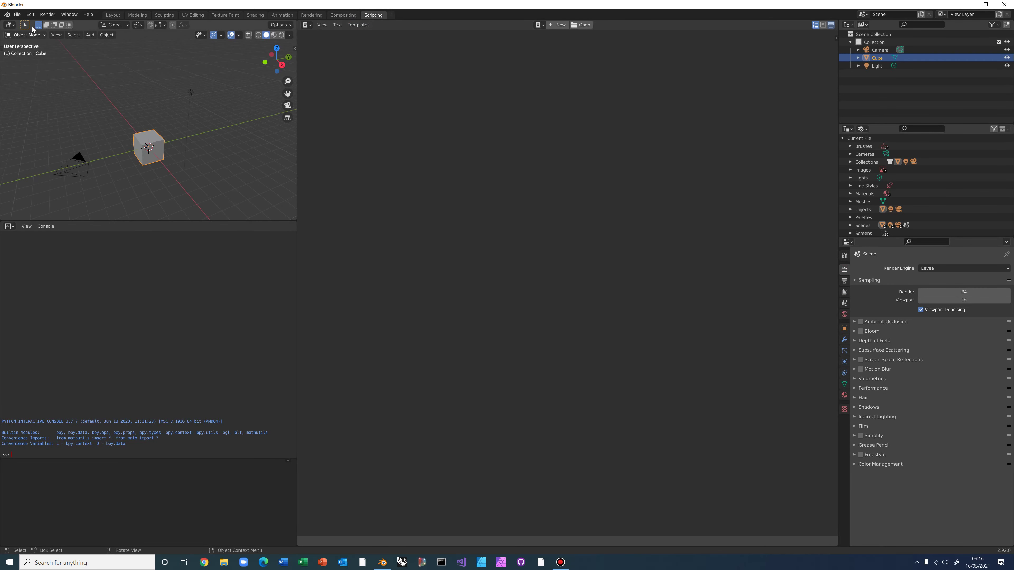
Search the add-on preferences for "sver" and check the details of the enabled Sverchok add-on
left_click(30, 15)
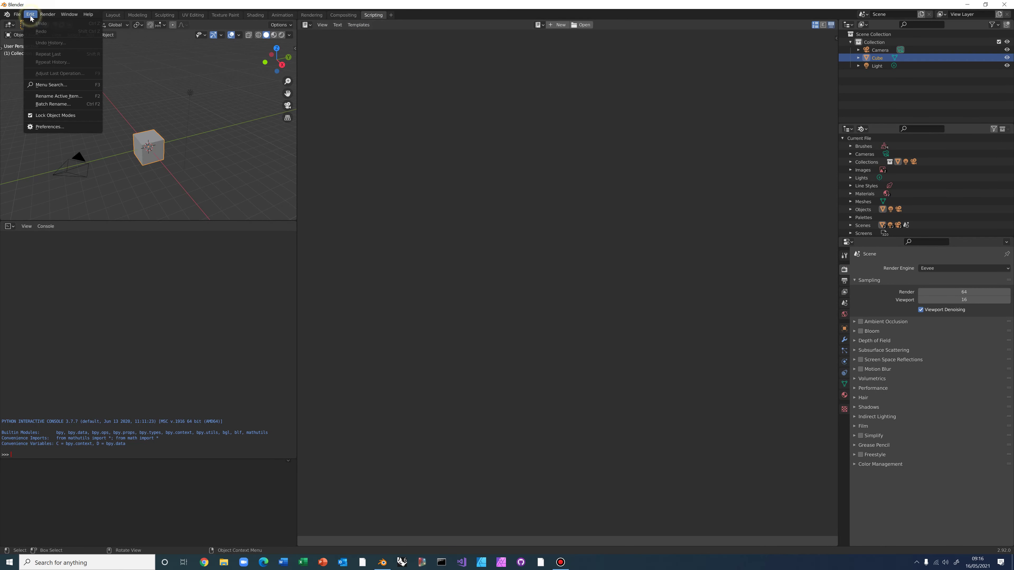
left_click(54, 127)
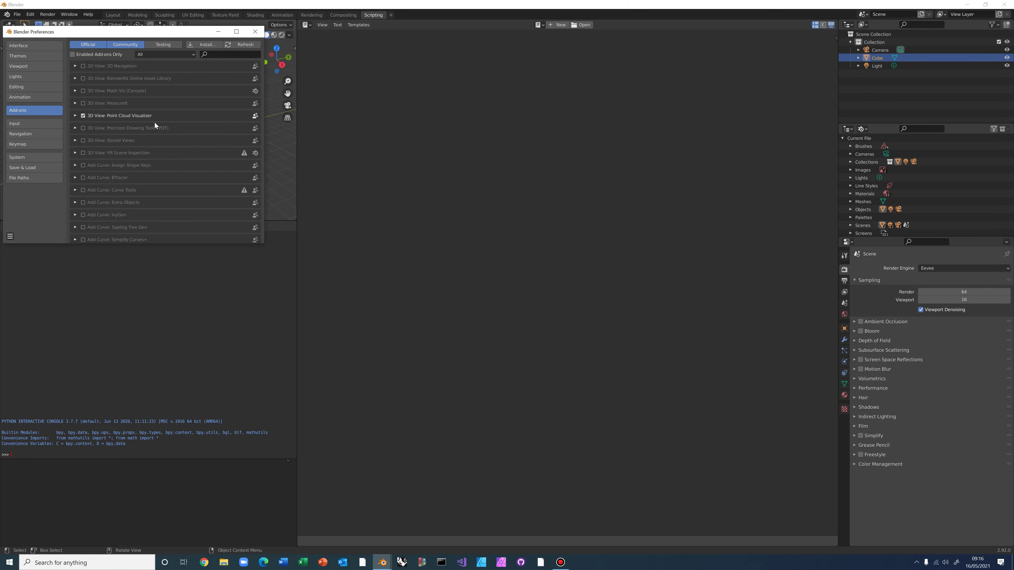
left_click_drag(183, 32, 376, 179)
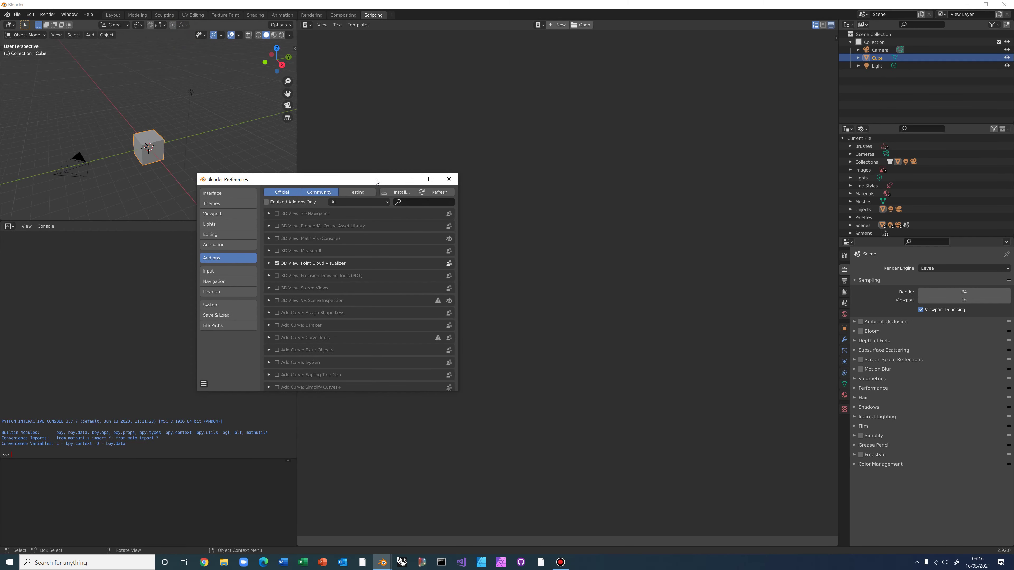
left_click(411, 201)
type("sve")
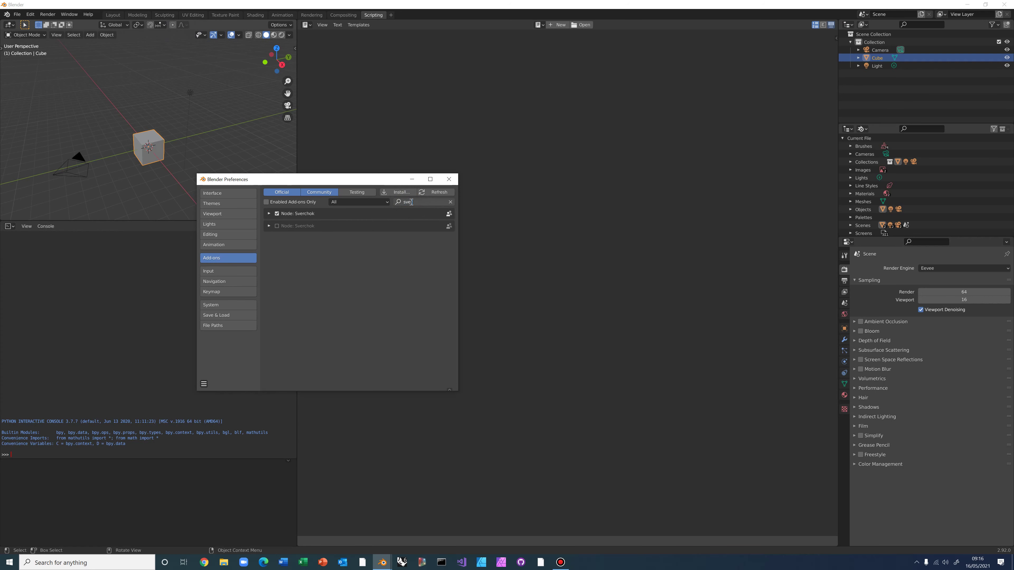
type("r")
left_click(271, 216)
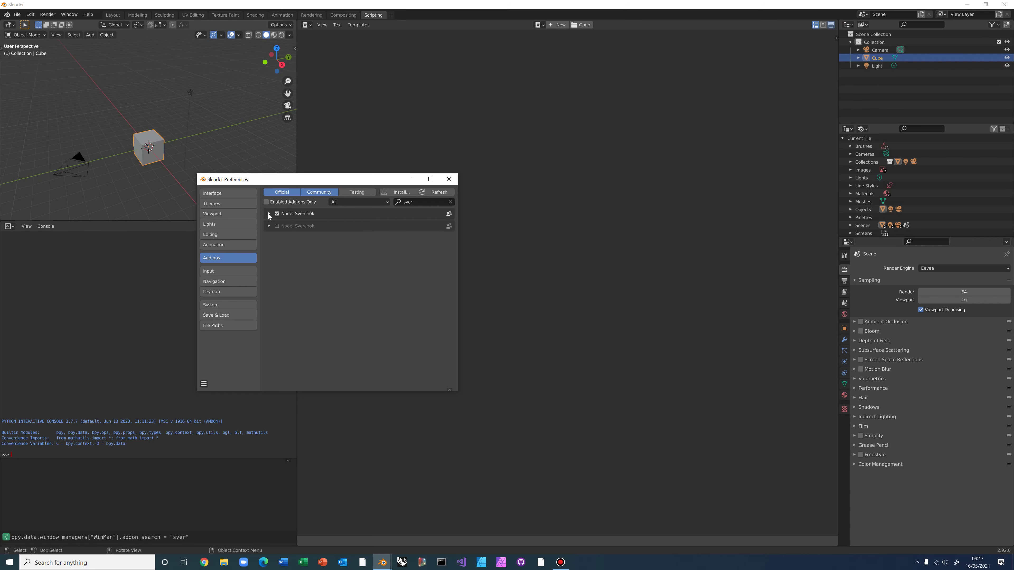
left_click(269, 214)
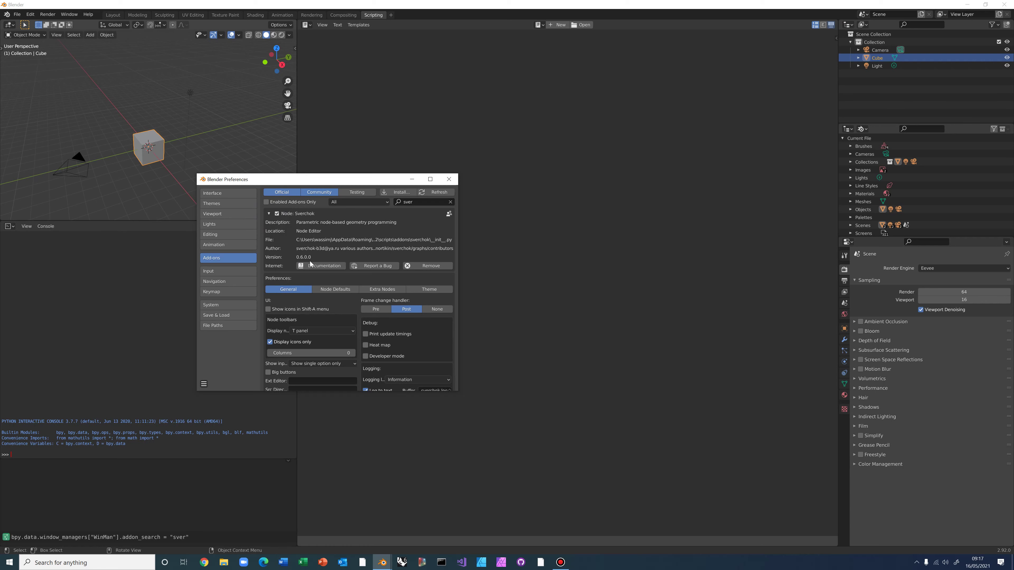
left_click(268, 214)
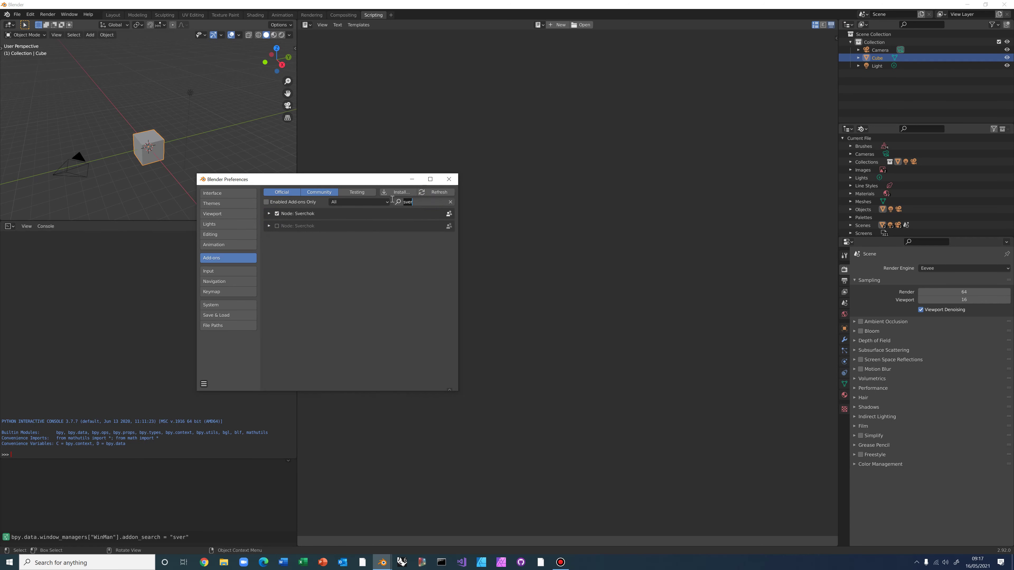
Search the add-ons for "topo", check the Topologic add-on's details, and close the preferences
key("BackSpace")
type("topo")
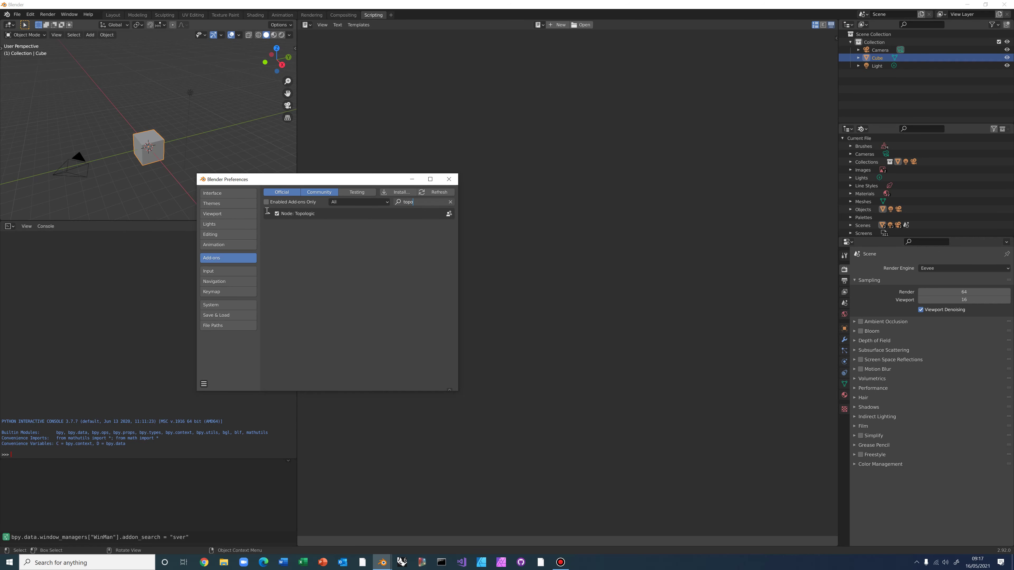
left_click(267, 212)
left_click(269, 214)
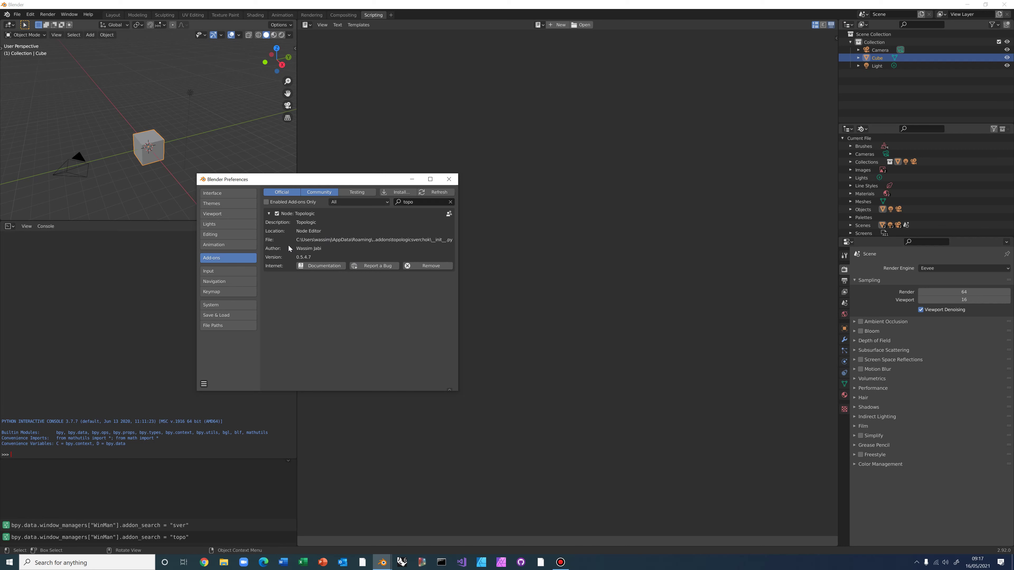
left_click(268, 216)
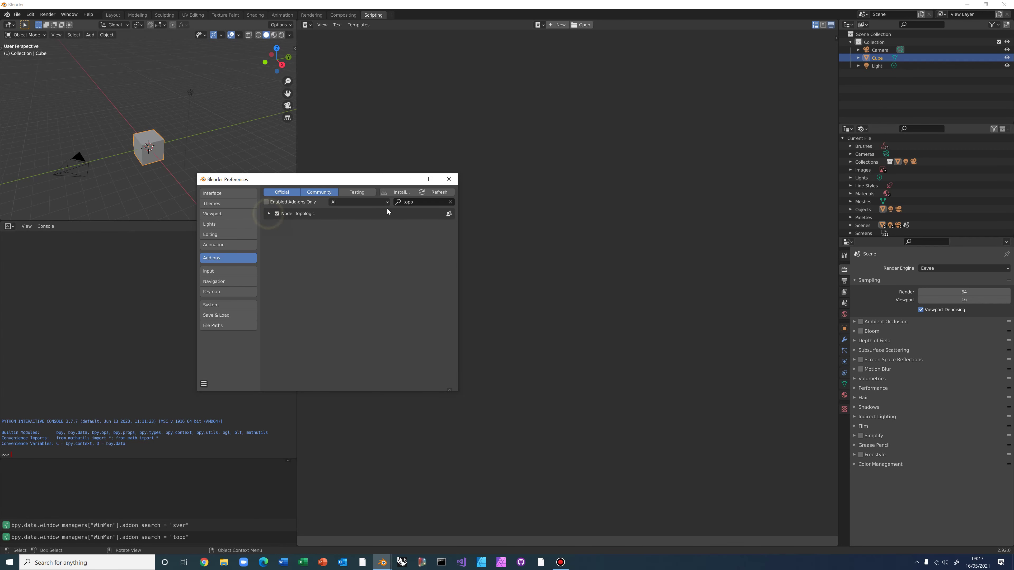
left_click(446, 178)
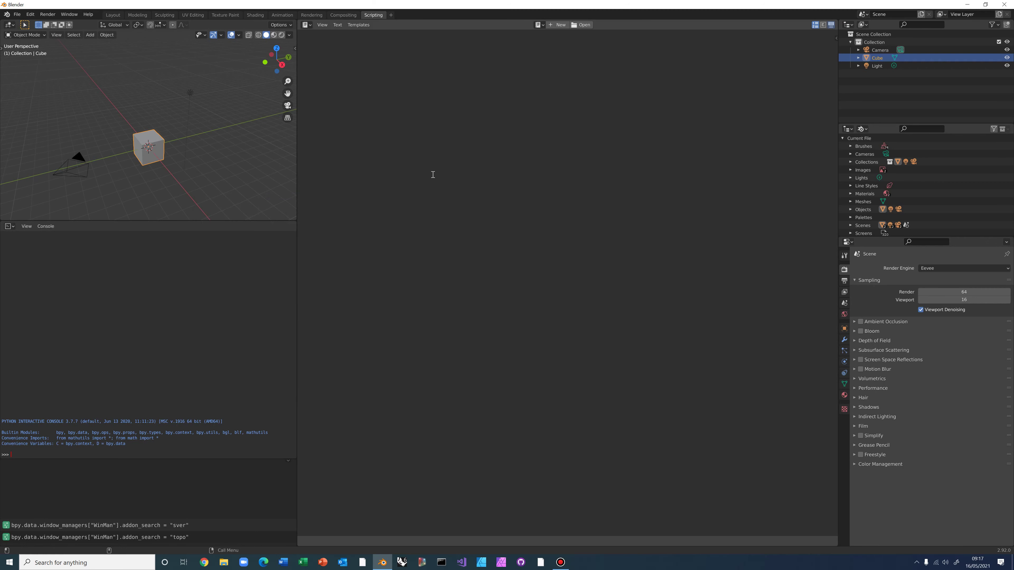
Change the text editor area to Sverchok Nodes and create a new node tree in it
left_click(309, 25)
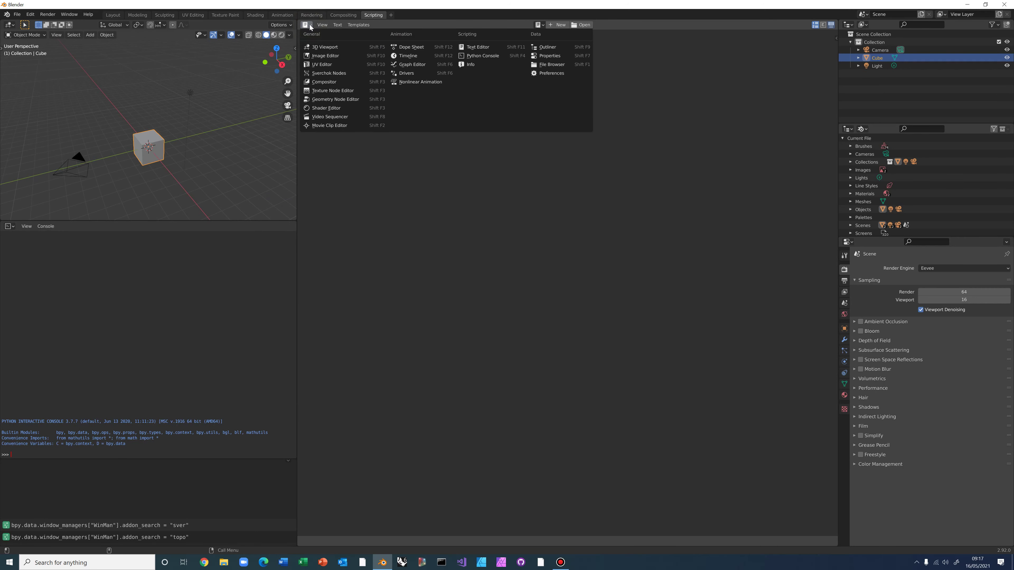
left_click(338, 73)
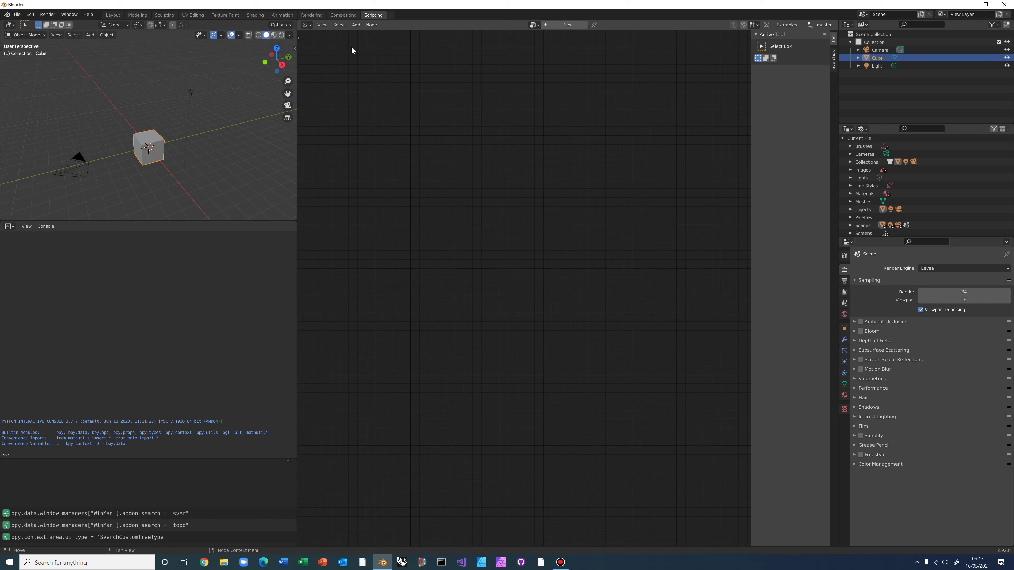
left_click(356, 26)
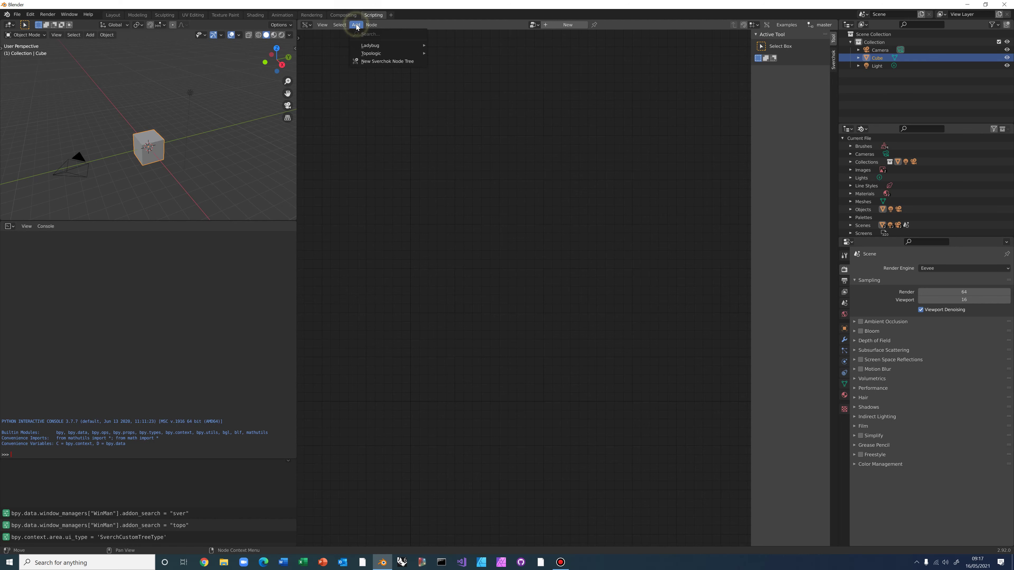
left_click(565, 76)
left_click(563, 25)
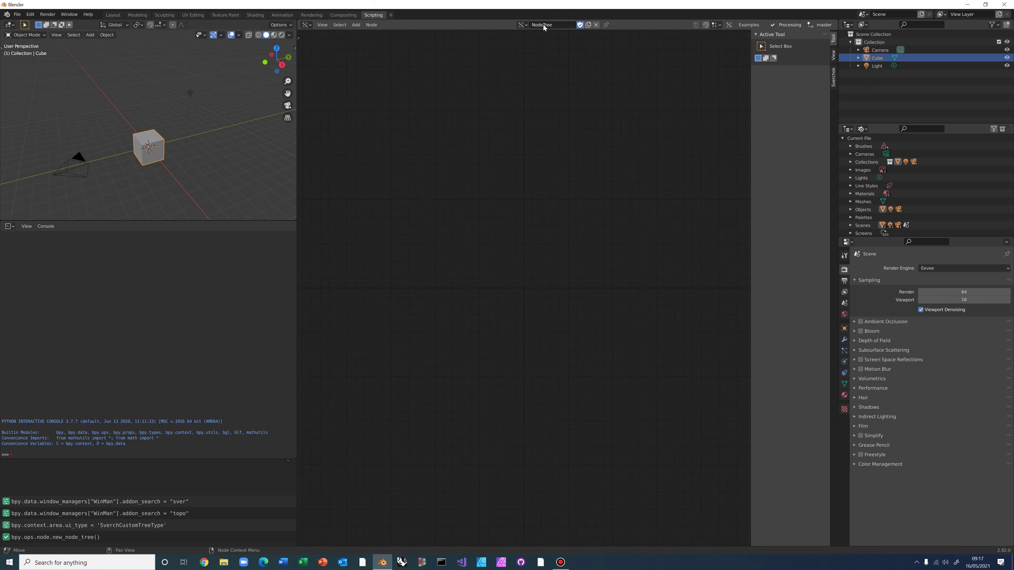
Add a Topologic.Version node from the Topologic About category and place it in the node tree
left_click(355, 25)
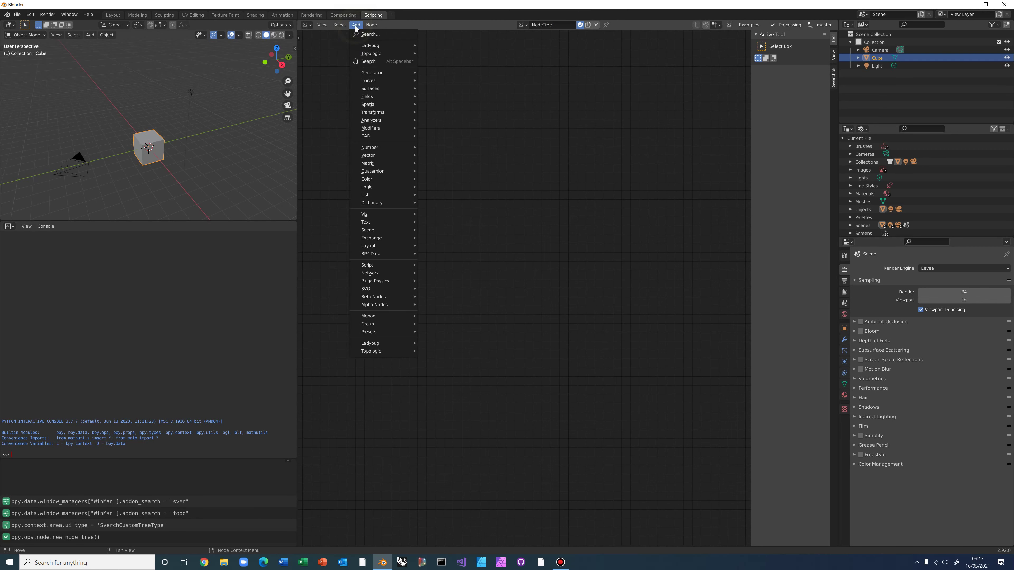
mouse_move(376, 351)
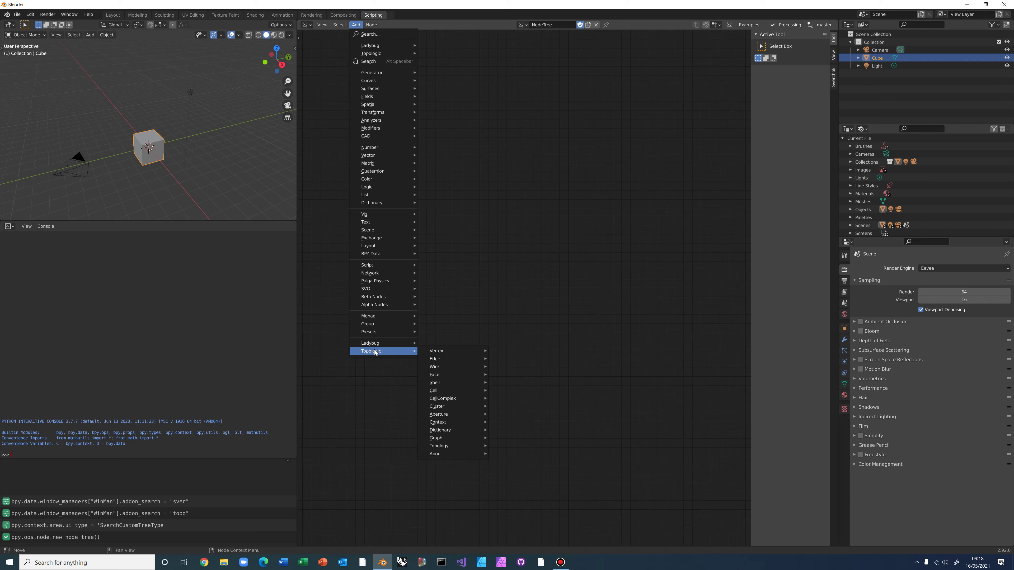
mouse_move(444, 350)
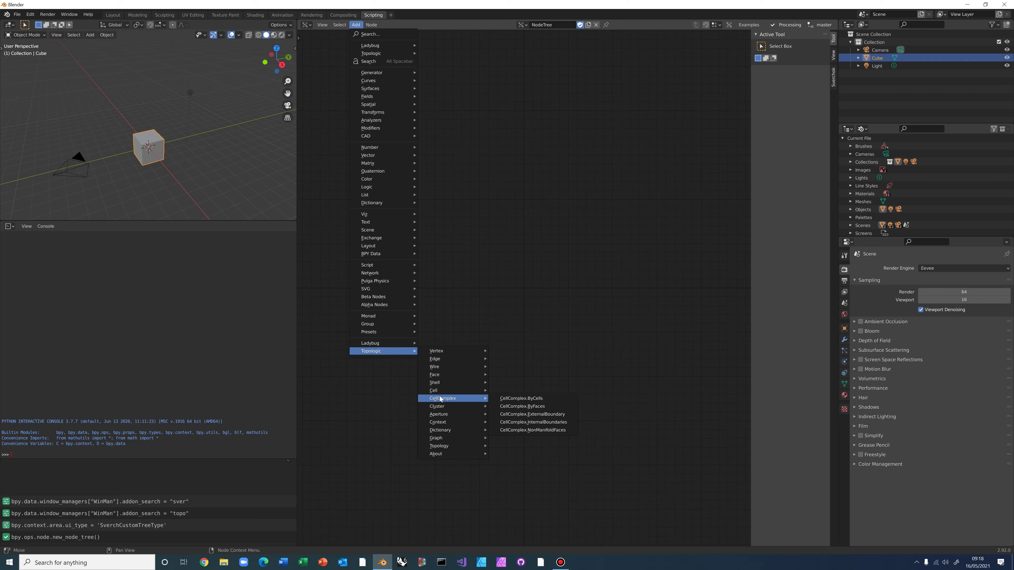
mouse_move(447, 409)
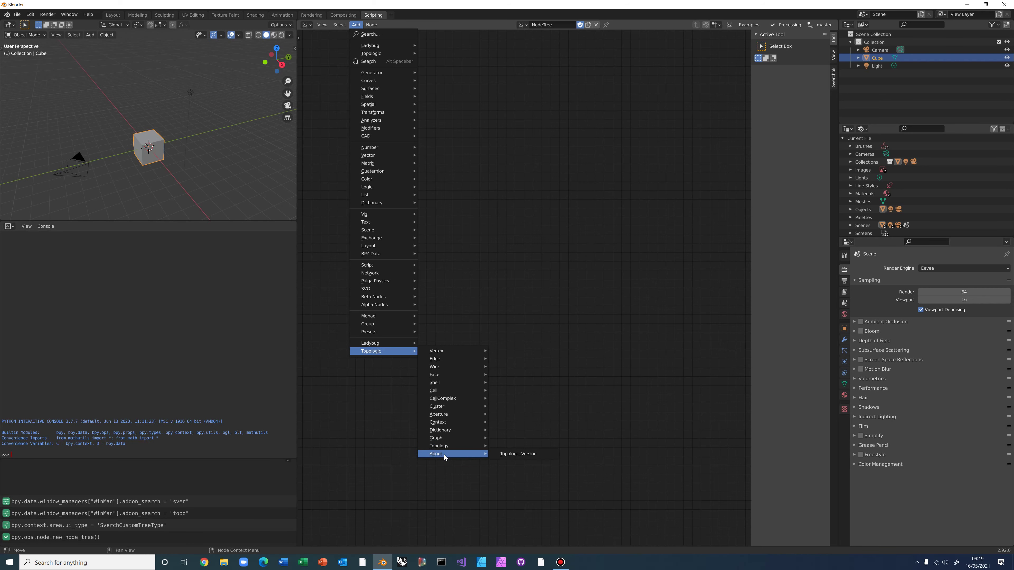
left_click(512, 454)
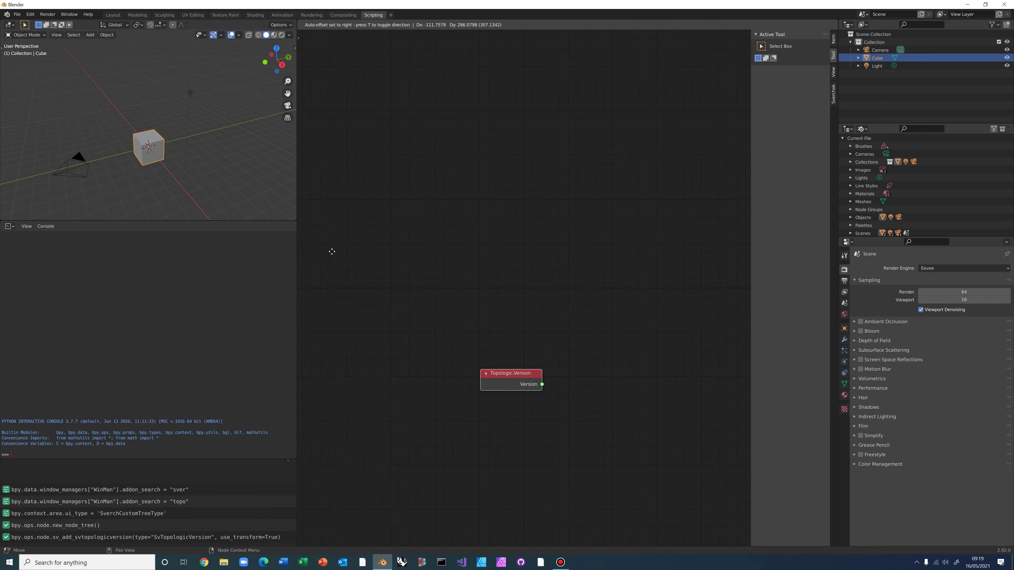
left_click(370, 259)
Attach a temporary stethoscope viewer to the Topologic.Version node, reposition the node beside it, and read the version output
left_click(402, 268)
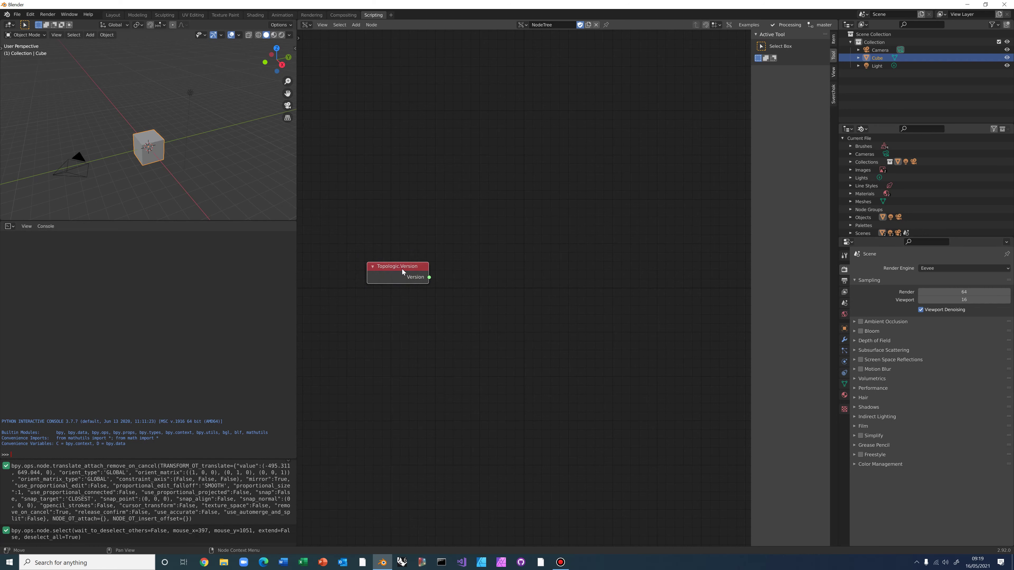
key("ctrl+shift+s")
middle_click_drag(480, 355, 498, 317)
left_click(418, 231)
key("g")
left_click(409, 351)
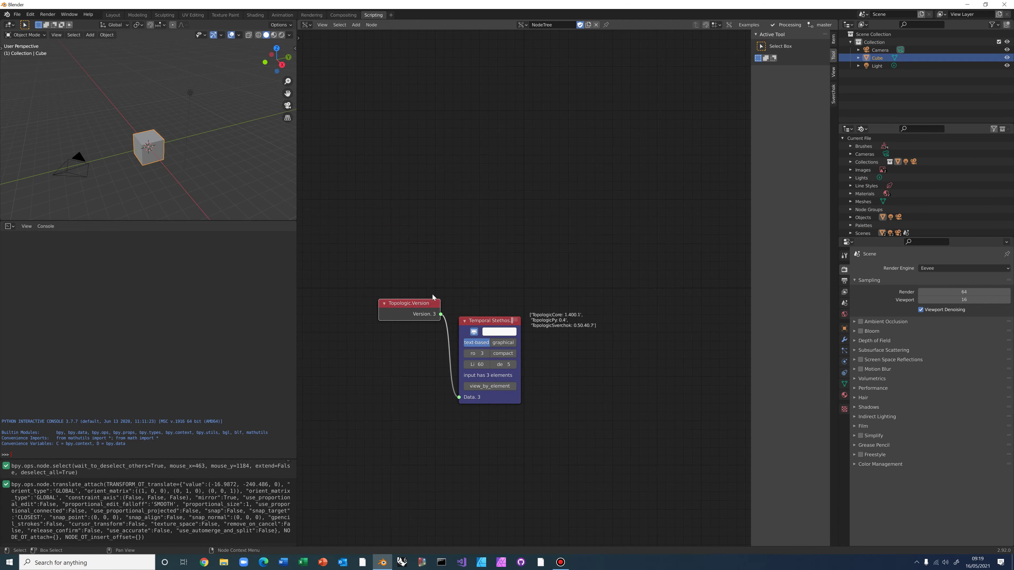
scroll(447, 296, "up", 3)
scroll(523, 318, "up", 1)
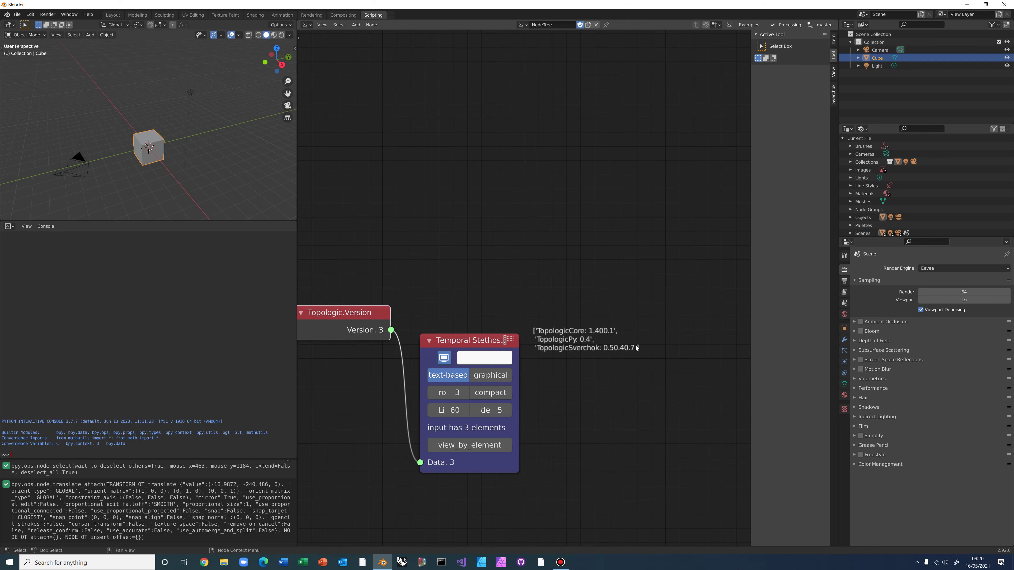
Delete the version and stethoscope nodes from the node tree and the default cube from the scene
left_click(535, 307)
scroll(526, 305, "down", 2)
left_click_drag(350, 272, 627, 437)
key("Delete")
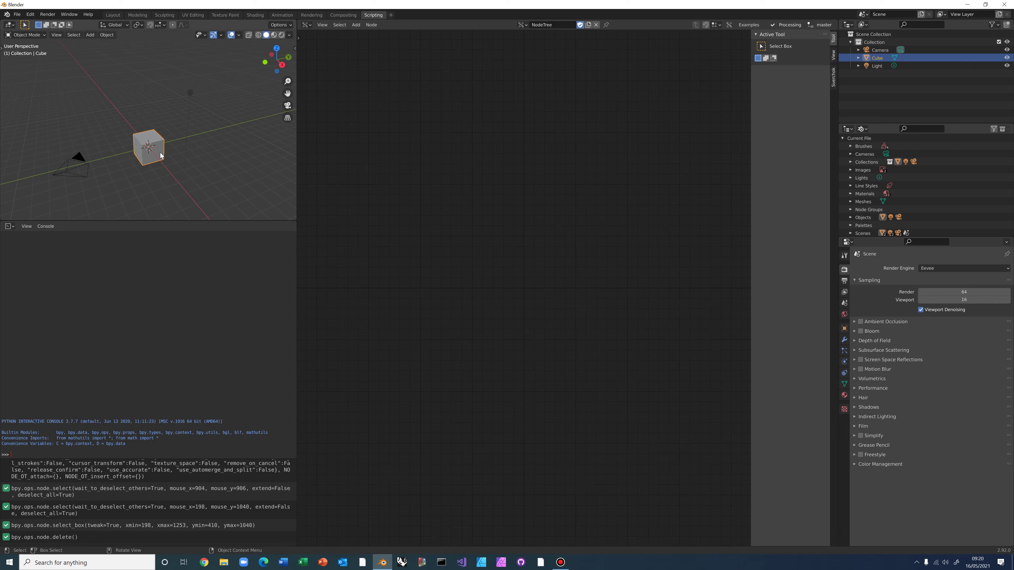
key("Delete")
Add a Topology.ByGeometry node from the Topologic Topology category and place it in the empty node tree
left_click(389, 167)
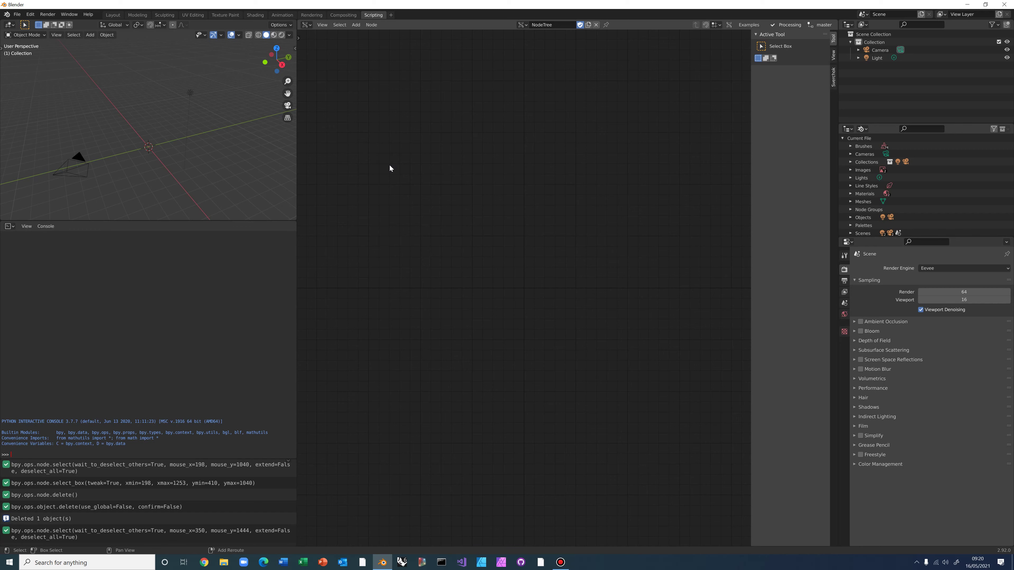
key("shift+a")
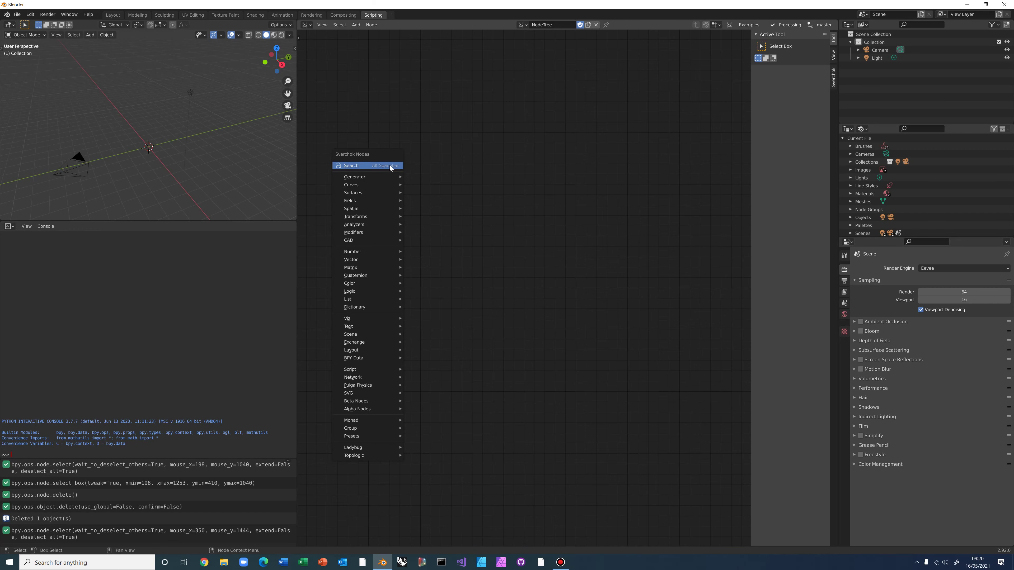
mouse_move(371, 456)
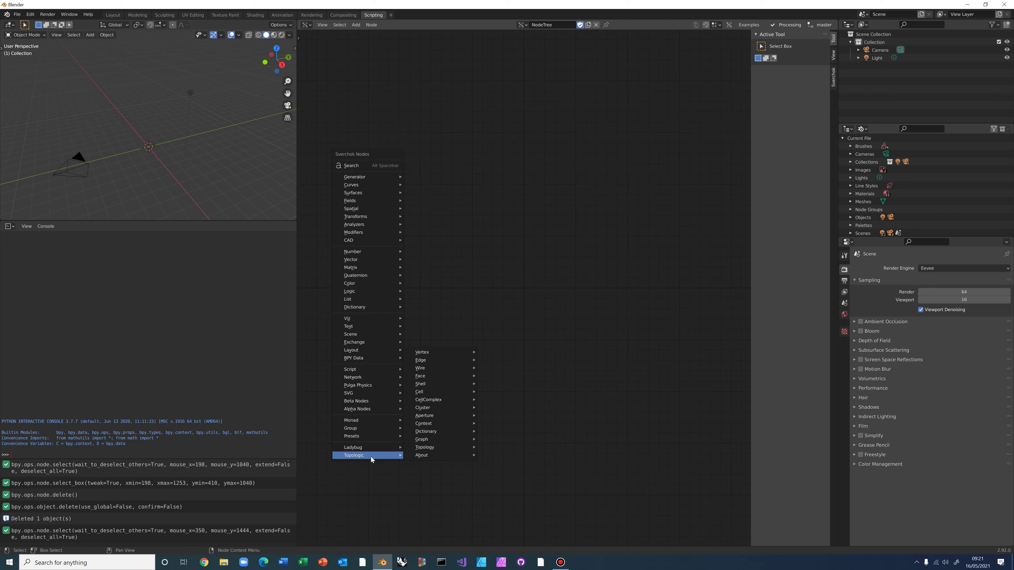
mouse_move(424, 448)
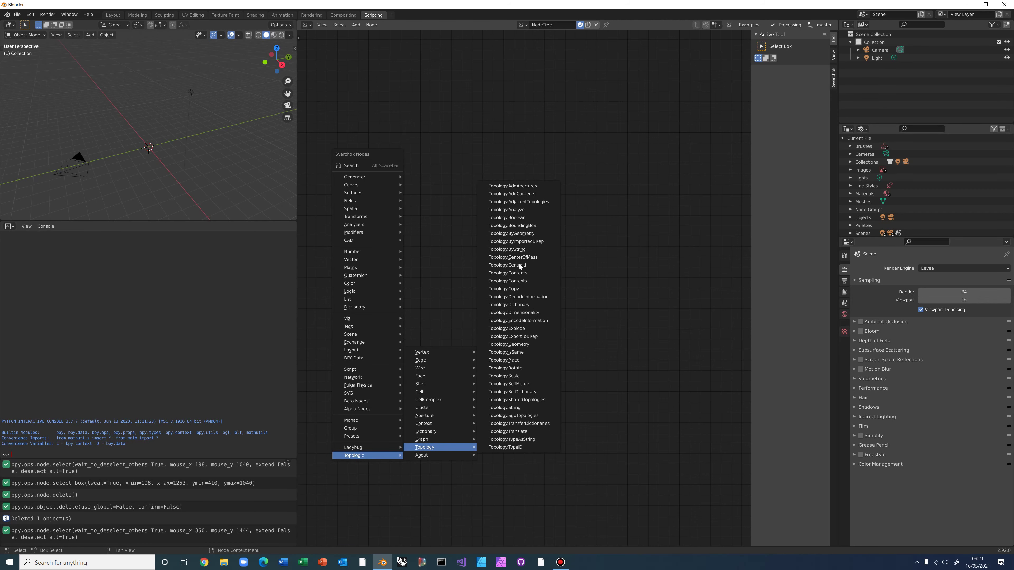
left_click(511, 234)
left_click(426, 202)
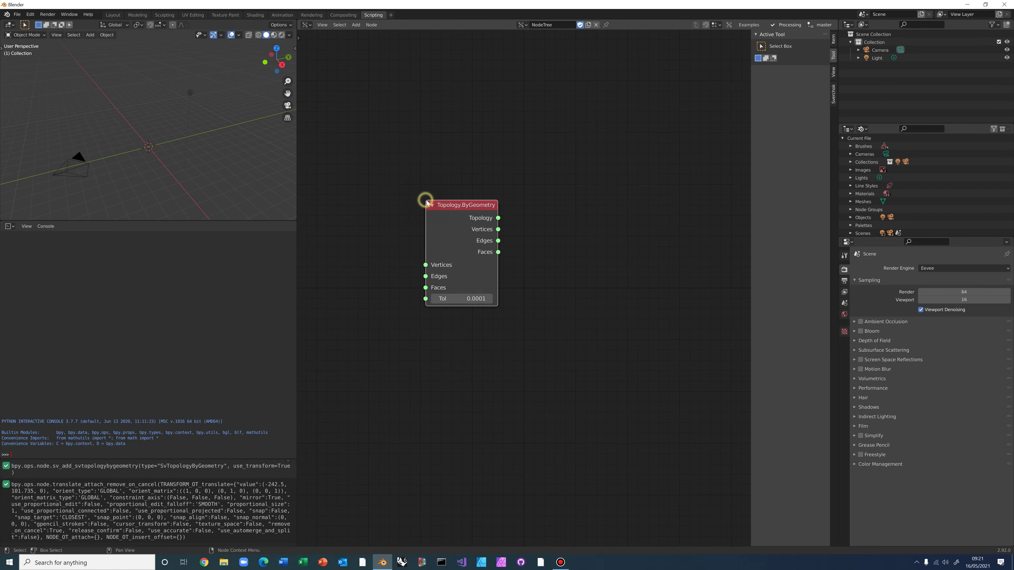
scroll(452, 204, "up", 2)
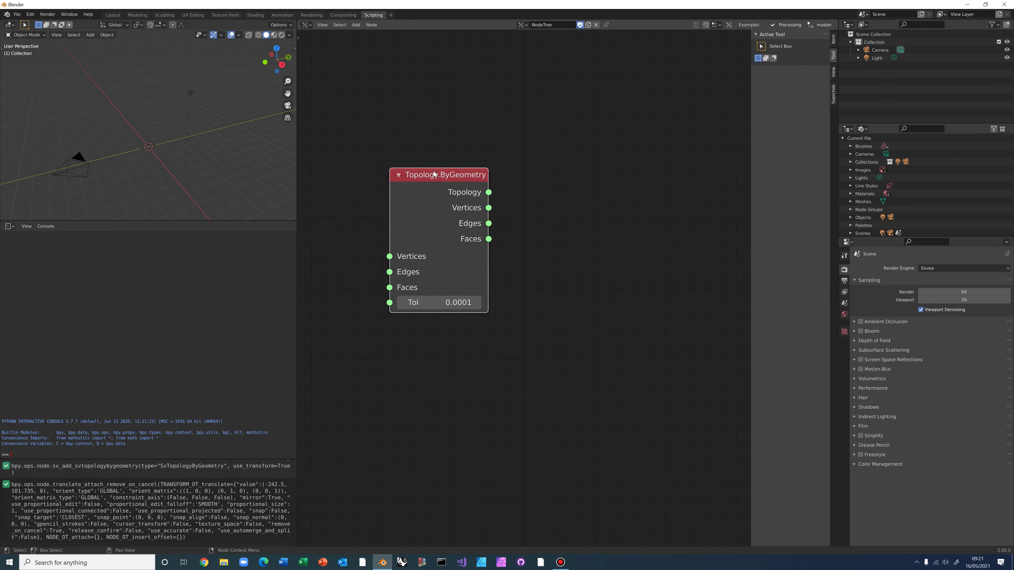
middle_click_drag(434, 175, 458, 209)
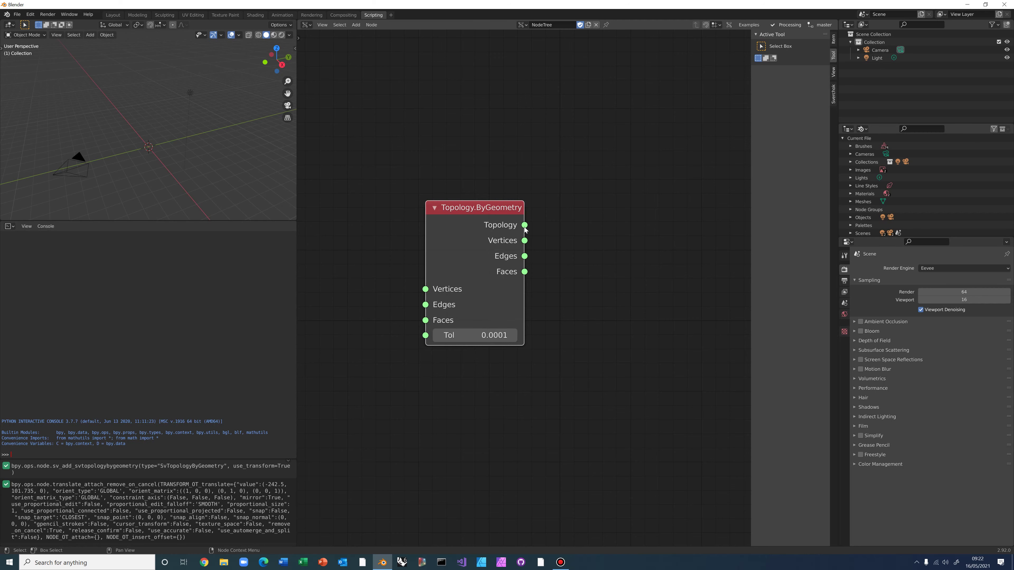
Reposition the Topology.ByGeometry node, add an IcoSphere node and place it on the input side of Topology.ByGeometry
left_click_drag(471, 214, 519, 151)
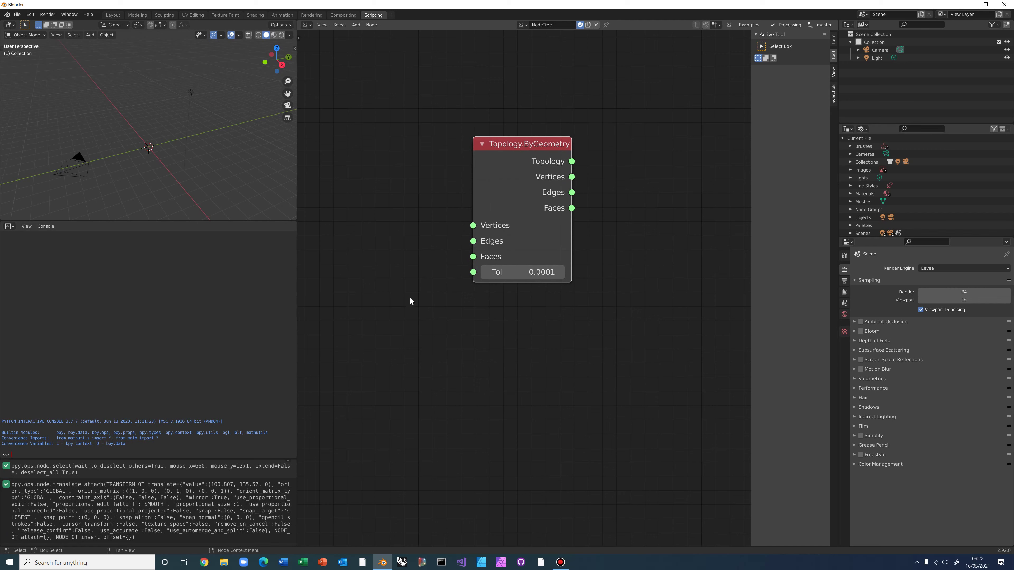
key("alt")
key("alt+space")
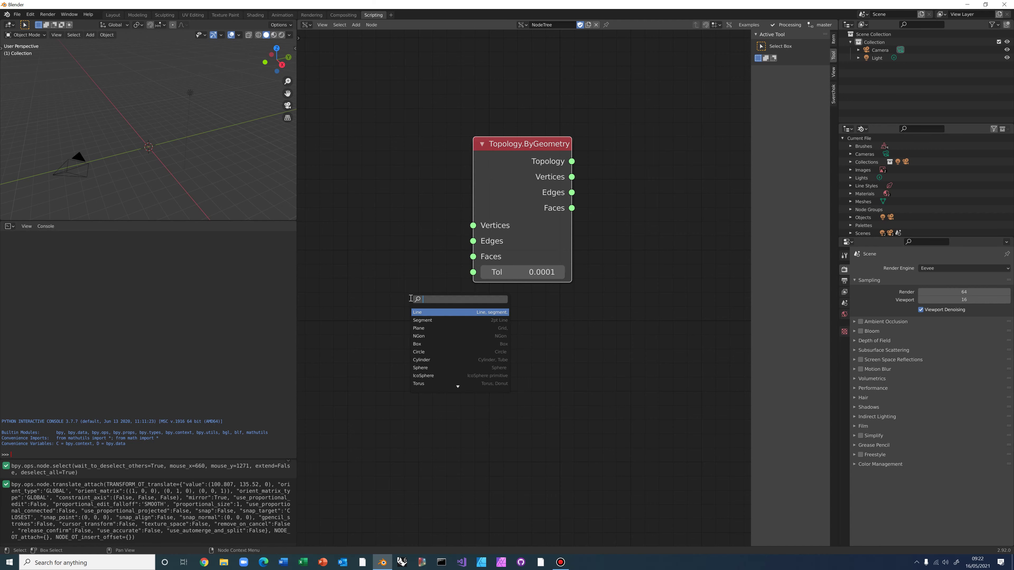
type("icoi")
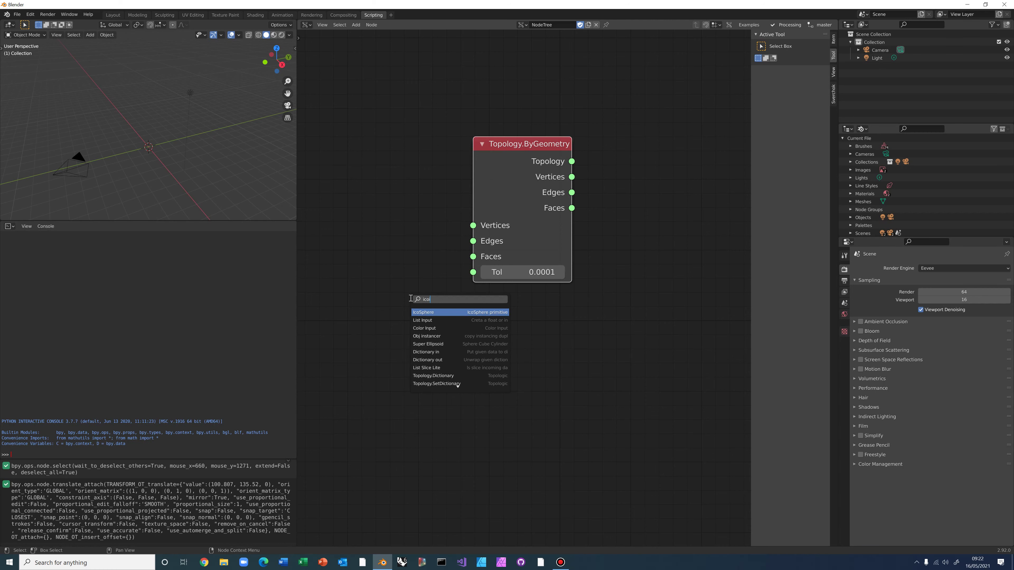
left_click(422, 312)
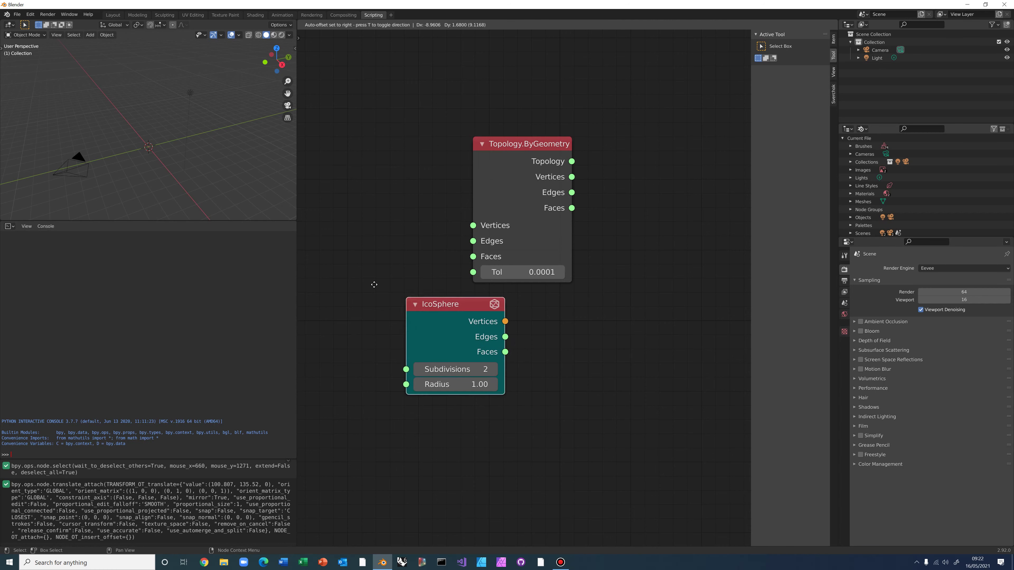
left_click(337, 212)
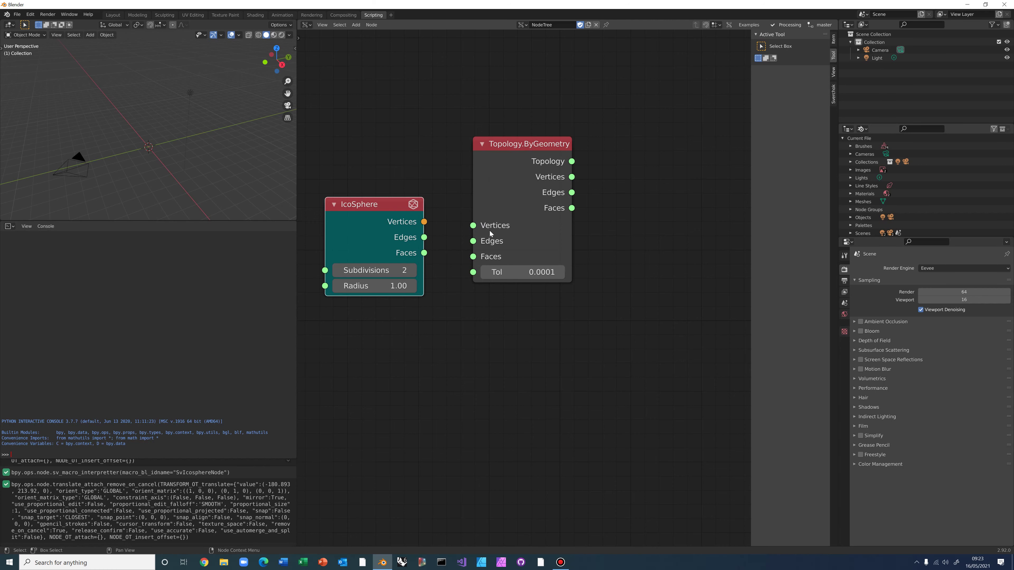
Connect the IcoSphere's Vertices, Edges and Faces outputs to the matching Topology.ByGeometry inputs and align the two nodes
left_click_drag(424, 221, 475, 257)
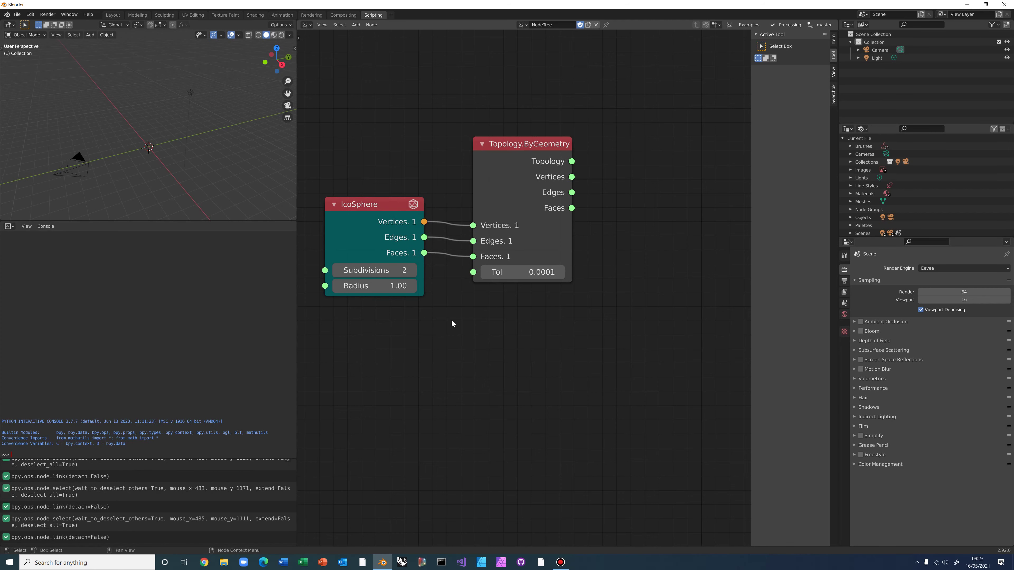
left_click_drag(506, 143, 495, 150)
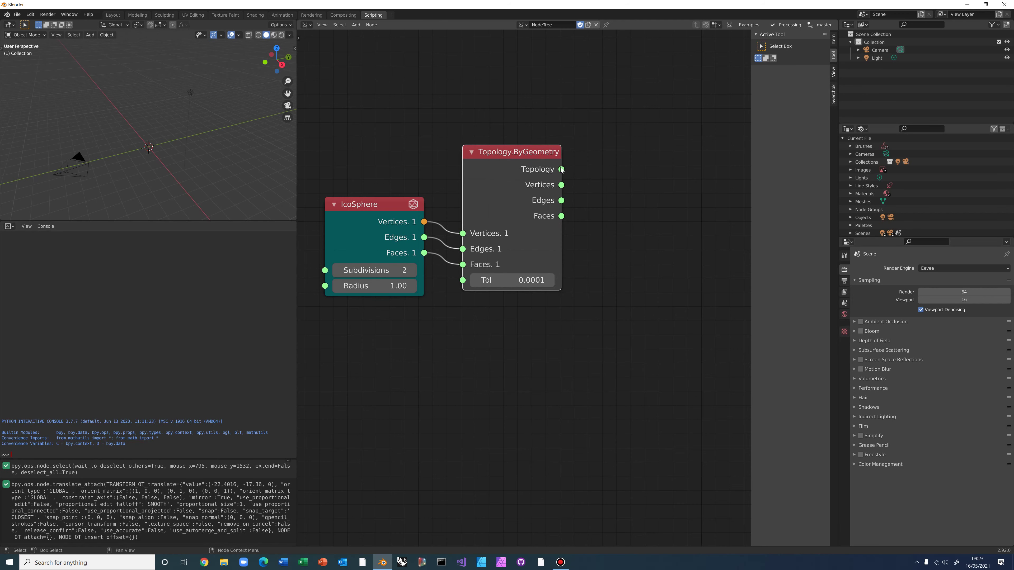
left_click_drag(520, 152, 517, 147)
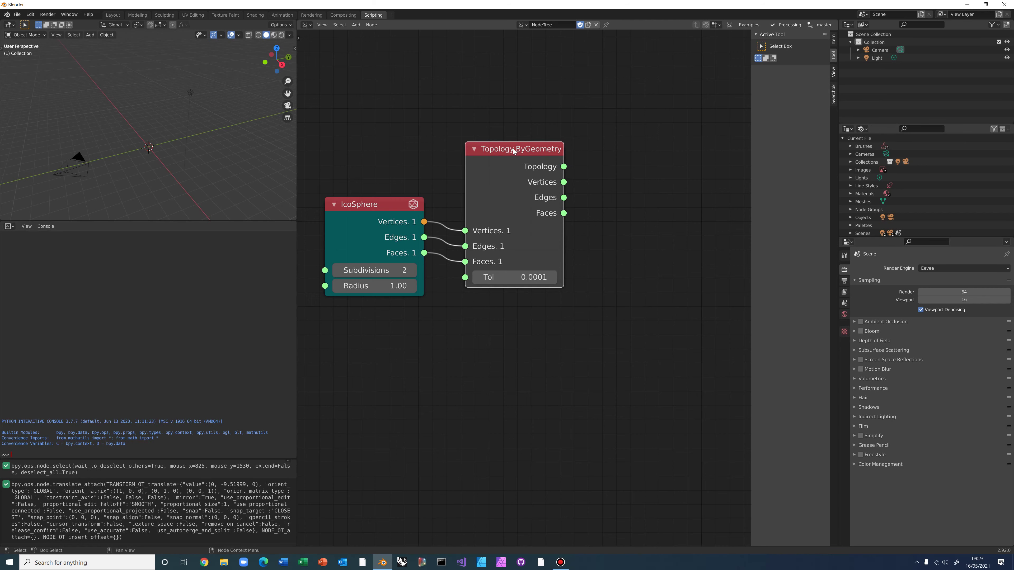
left_click_drag(498, 149, 502, 138)
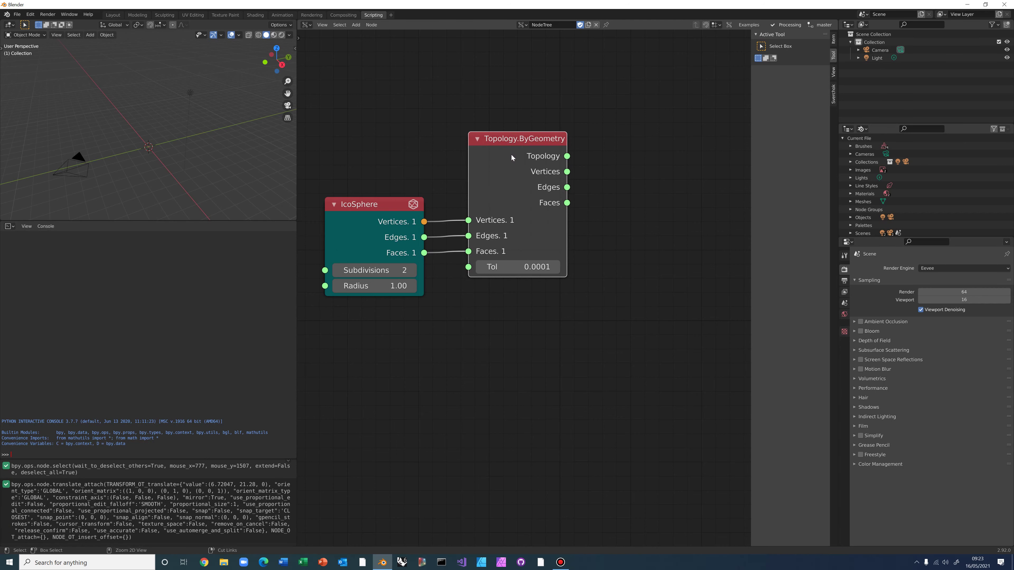
Attach a temporary stethoscope viewer to the Topology output of Topology.ByGeometry and arrange the three nodes in a row to read its text
key("ctrl+shift+s")
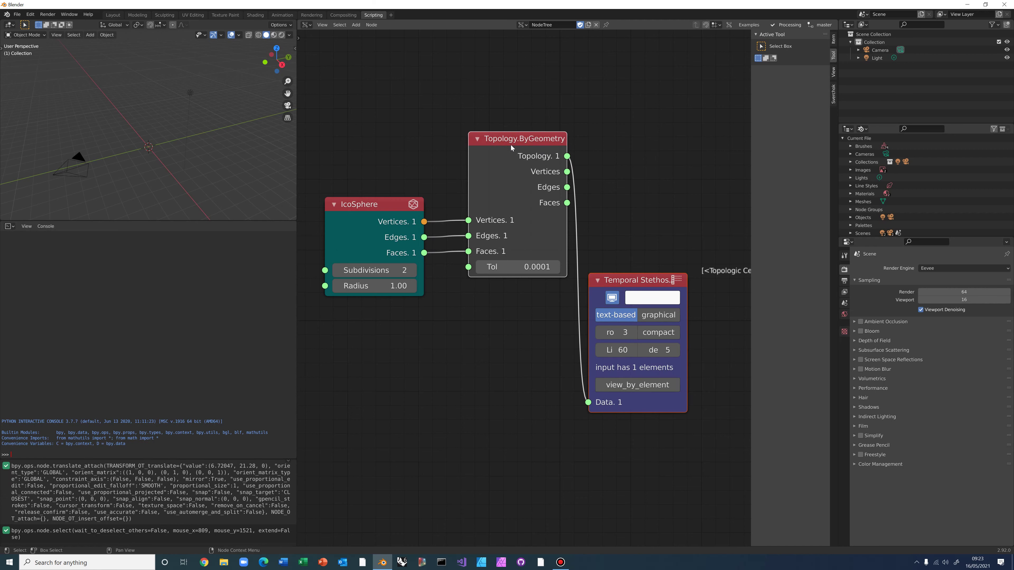
middle_click_drag(655, 260, 576, 241)
left_click_drag(567, 266, 565, 178)
middle_click_drag(548, 138, 585, 197)
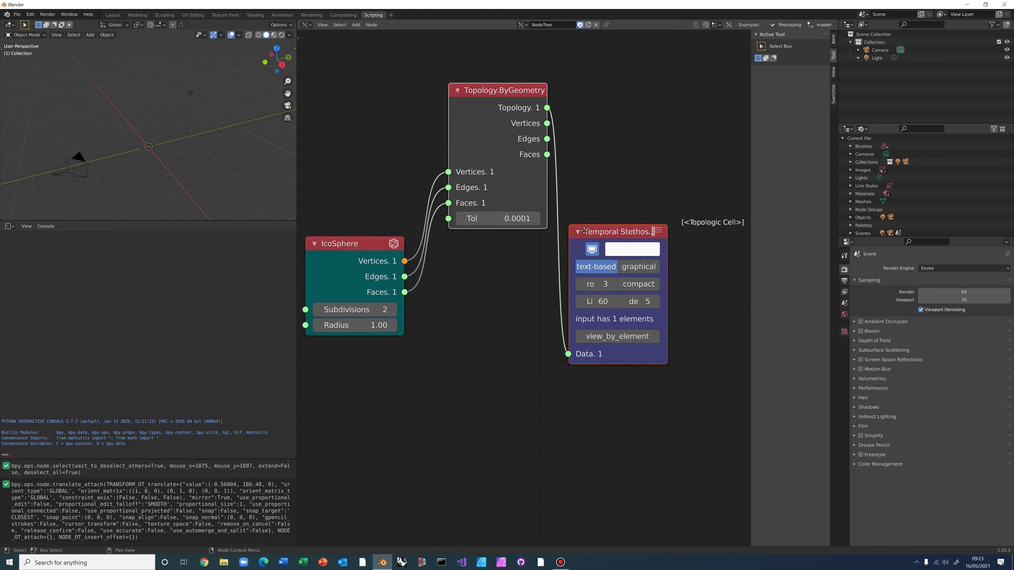
left_click(520, 282)
left_click_drag(491, 99, 487, 170)
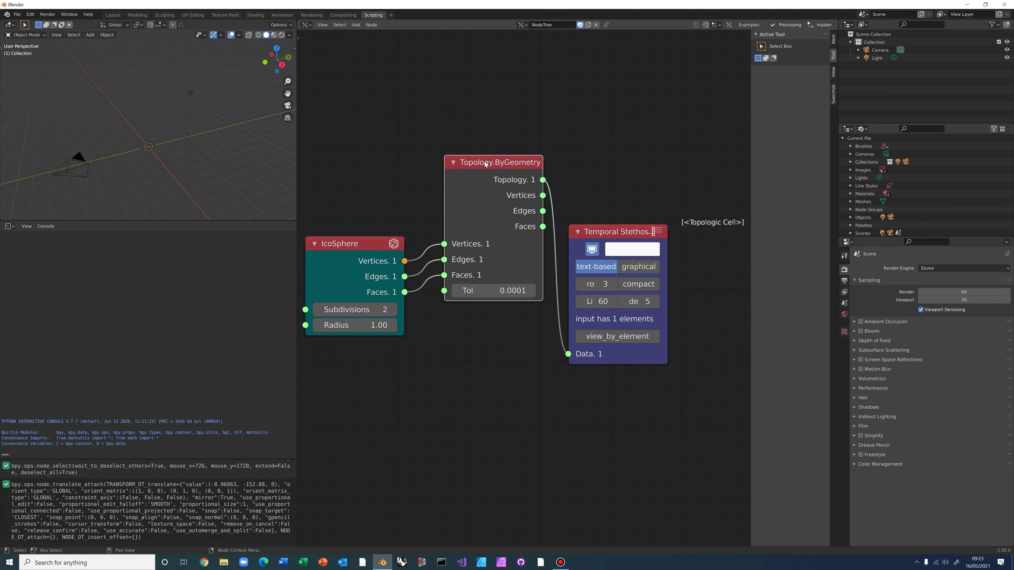
scroll(512, 191, "down", 1)
left_click_drag(595, 235, 590, 160)
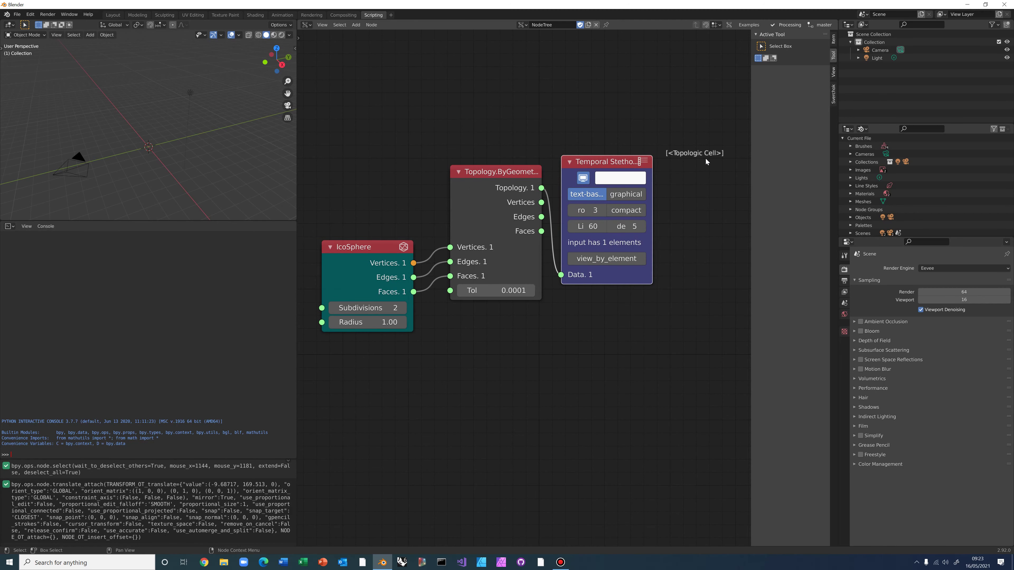
left_click_drag(364, 251, 367, 239)
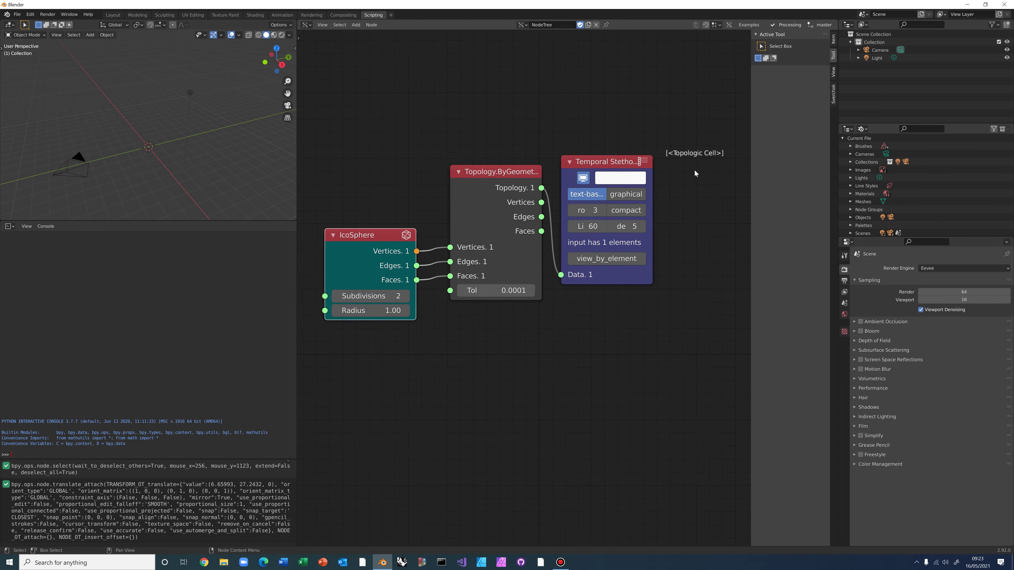
Collapse the stethoscope node and move it above the Topology.ByGeometry node to free up space
scroll(705, 236, "down", 3)
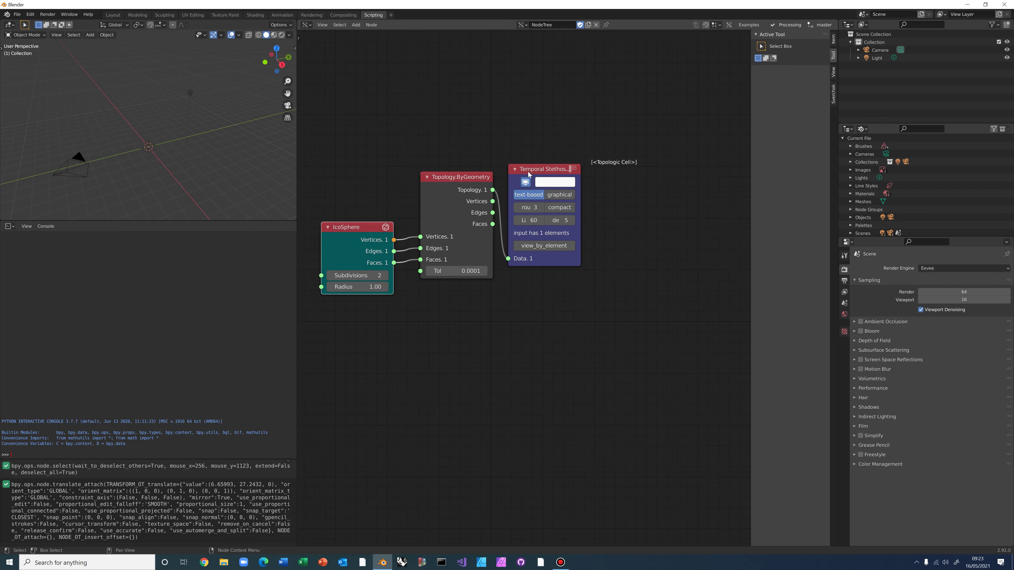
left_click(514, 170)
left_click_drag(544, 169, 582, 118)
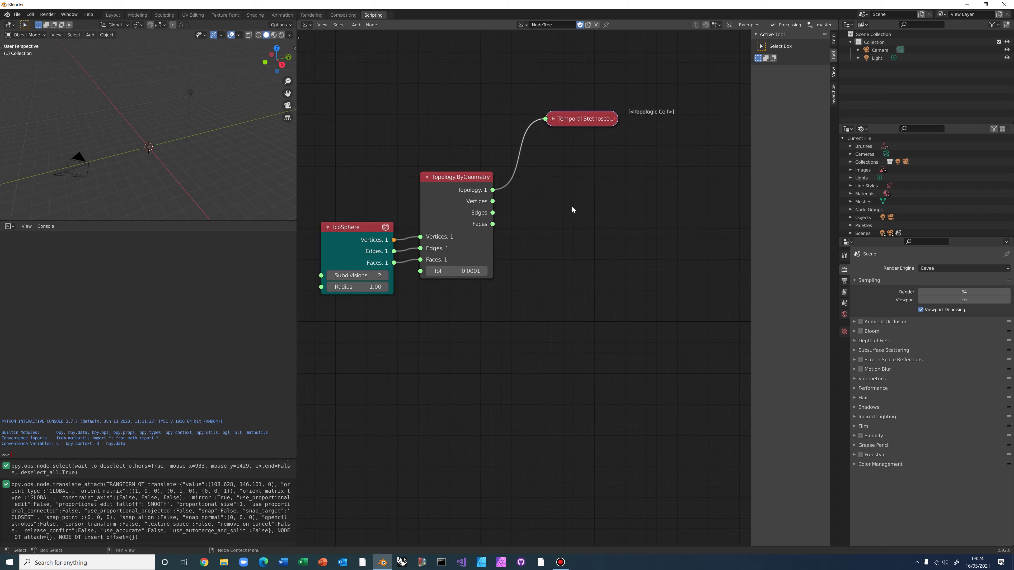
Add a Topology.Geometry node beside Topology.ByGeometry and connect the Topology output to its Topology input
left_click(601, 214)
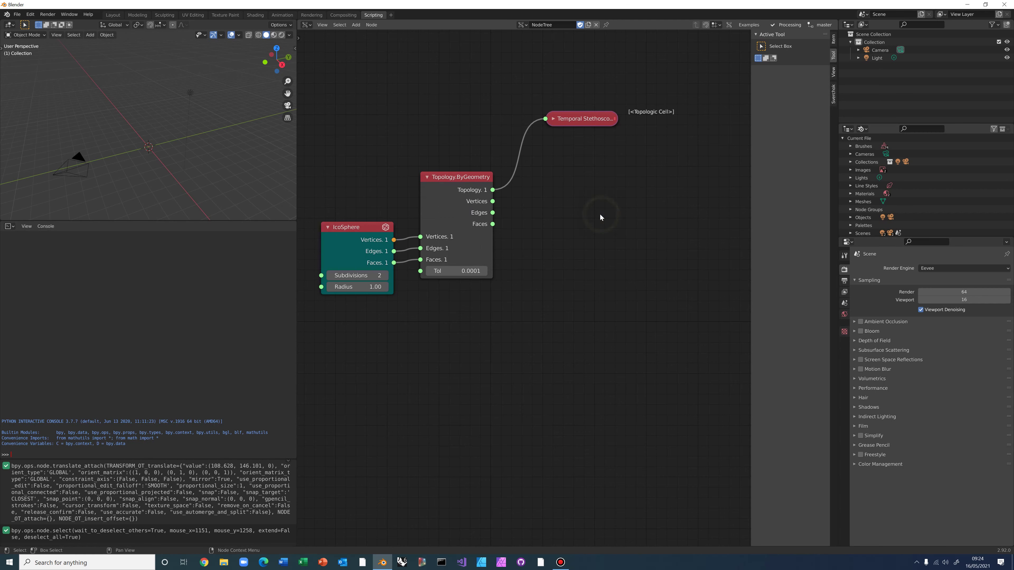
key("alt+space")
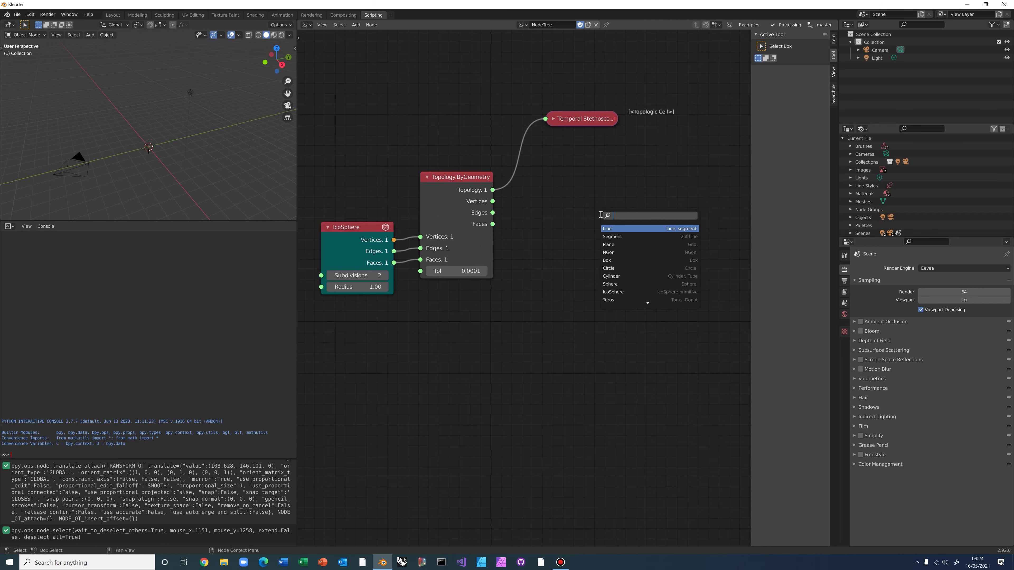
type("Topology.Geom")
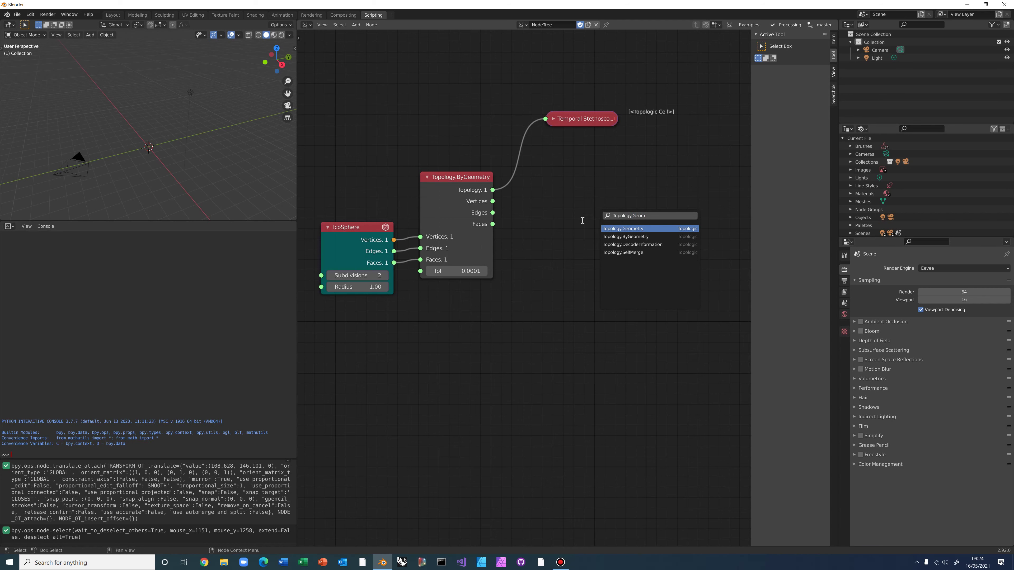
key("Return")
left_click(566, 199)
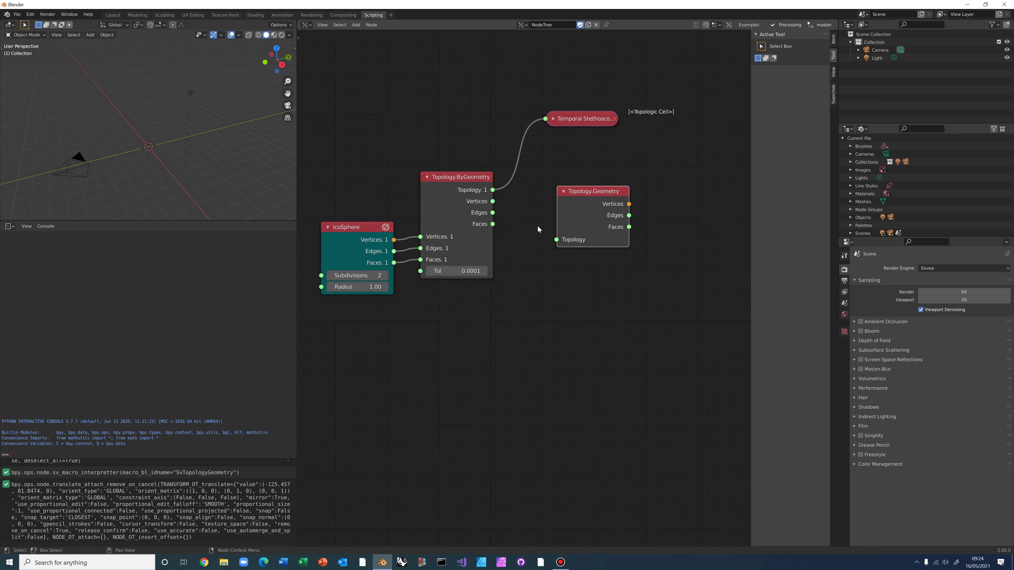
left_click_drag(493, 190, 567, 245)
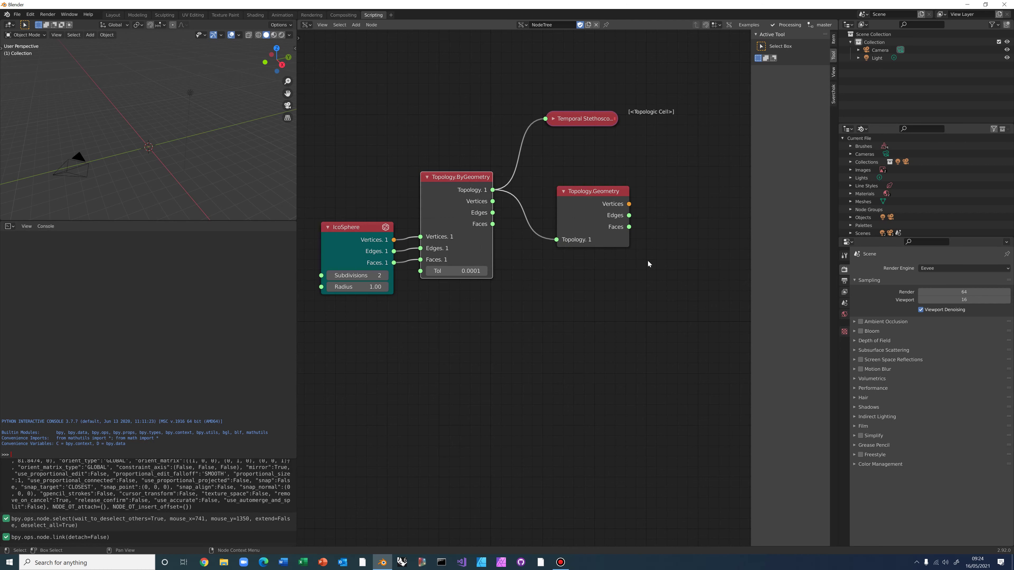
Attach a temporary viewer to the Topology.Geometry node, line the two nodes up and inspect the icosphere in the 3D viewport
middle_click_drag(647, 262, 588, 226)
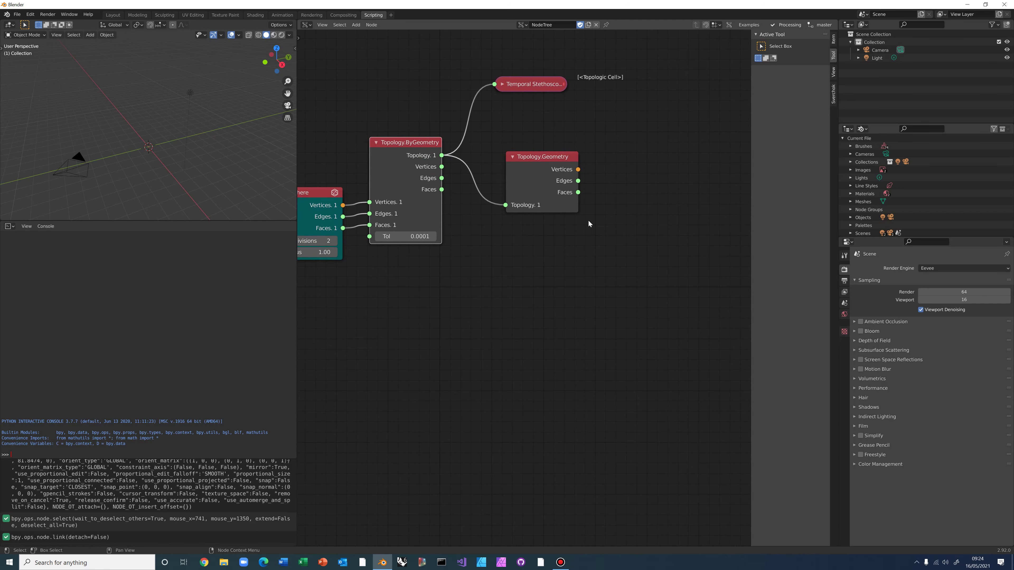
scroll(588, 223, "down", 1)
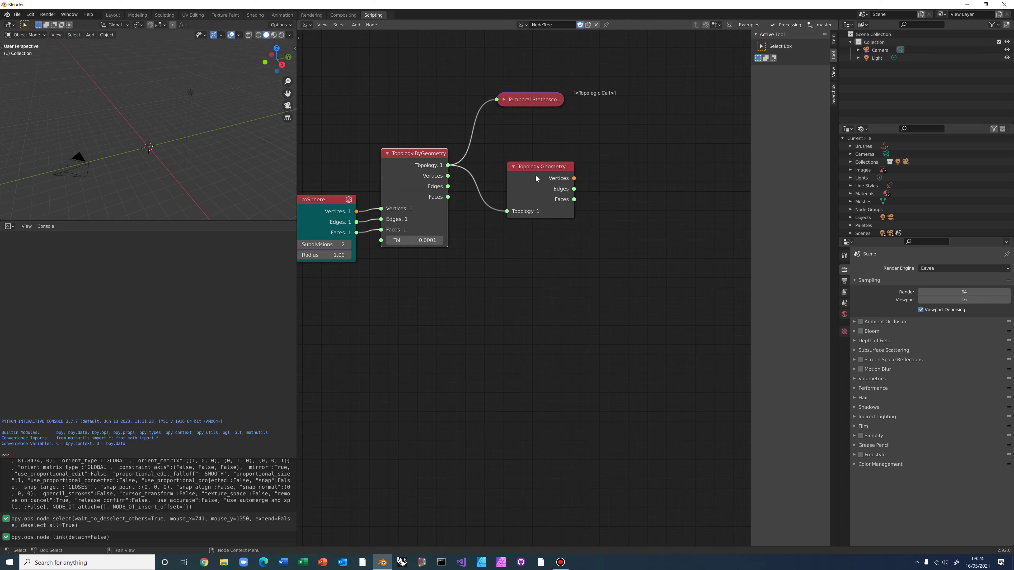
left_click_drag(537, 171, 538, 174)
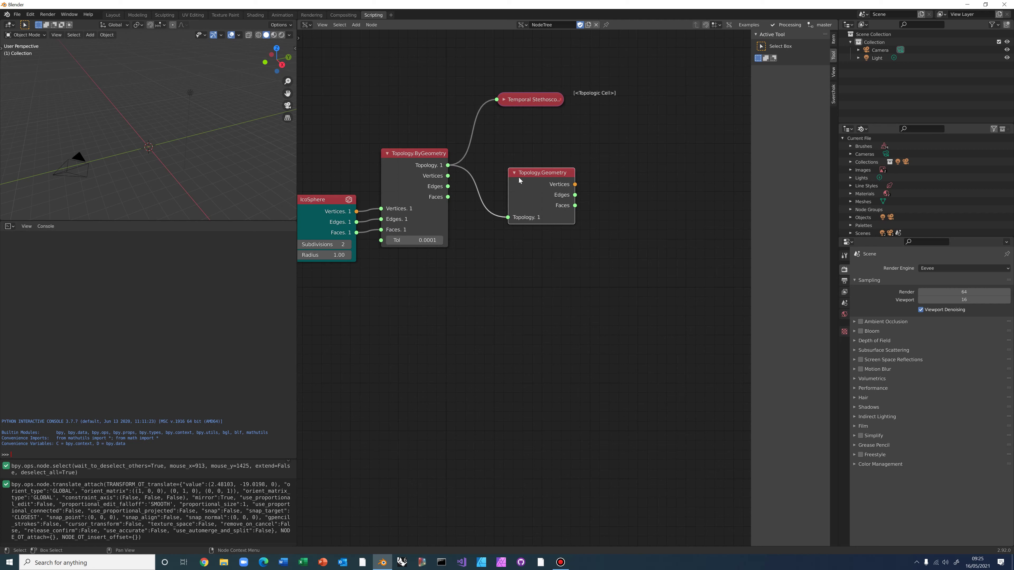
left_click(536, 177)
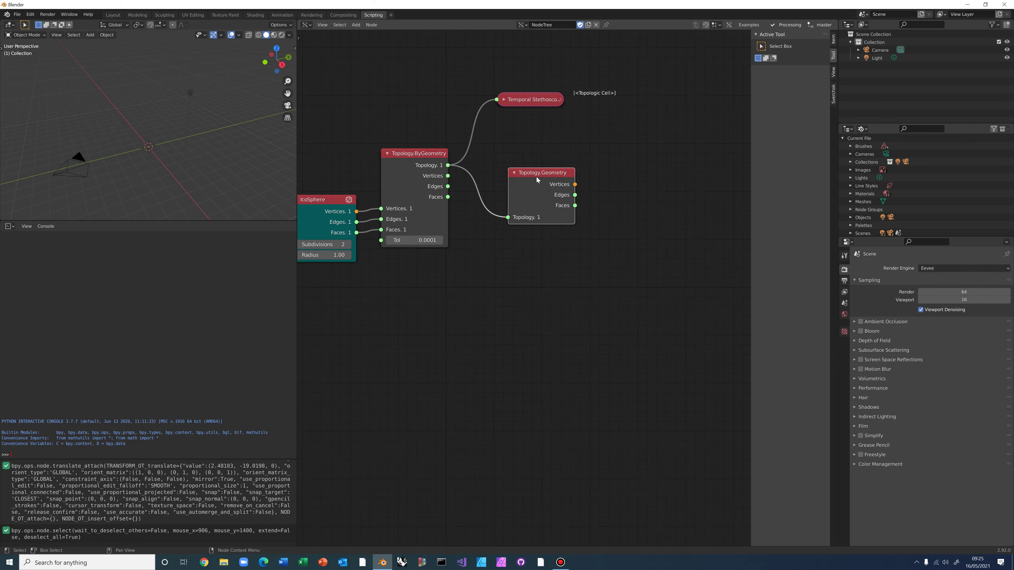
left_click(536, 176, "ctrl+shift")
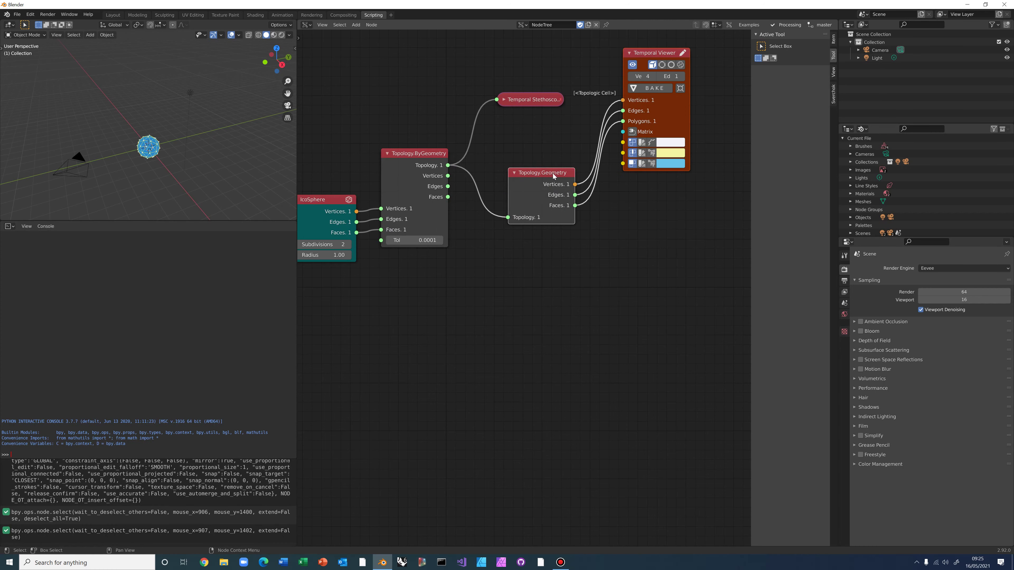
left_click_drag(546, 204, 535, 157)
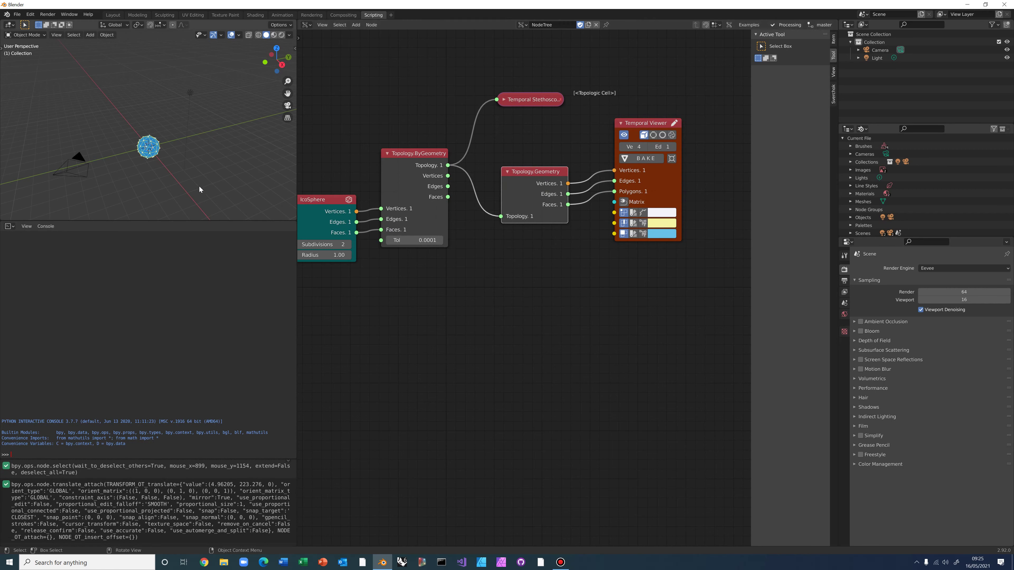
mouse_move(184, 179)
middle_mouse_down()
mouse_move(199, 187)
mouse_move(192, 180)
mouse_move(215, 123)
mouse_move(190, 162)
mouse_move(189, 175)
mouse_move(207, 148)
mouse_move(200, 175)
middle_mouse_up()
scroll(192, 181, "up", 3)
scroll(200, 176, "down", 1)
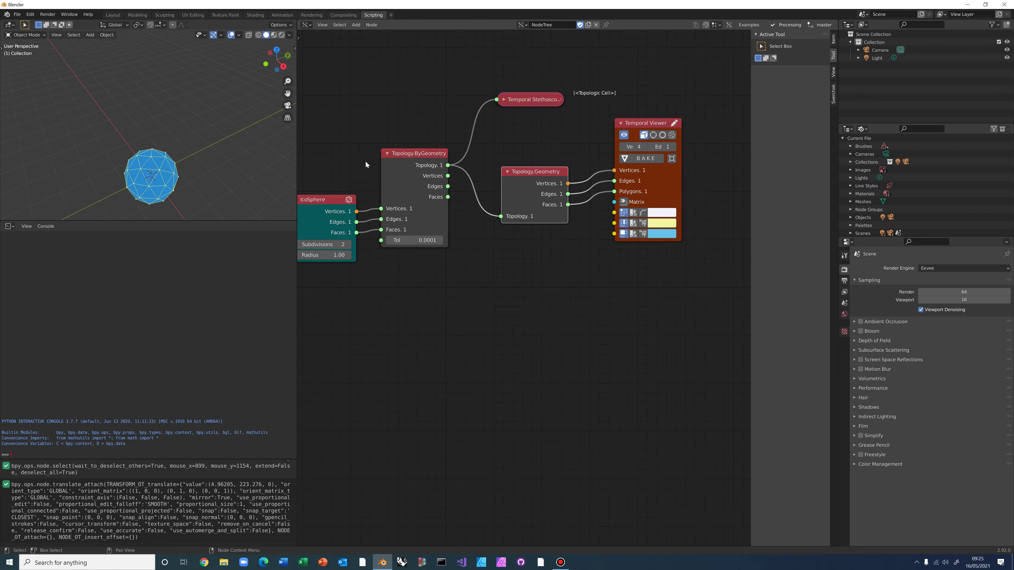
Tidy the IcoSphere and Topology.ByGeometry nodes and move Topology.Geometry and its viewer farther away to open a gap between them
left_click_drag(297, 199, 302, 206)
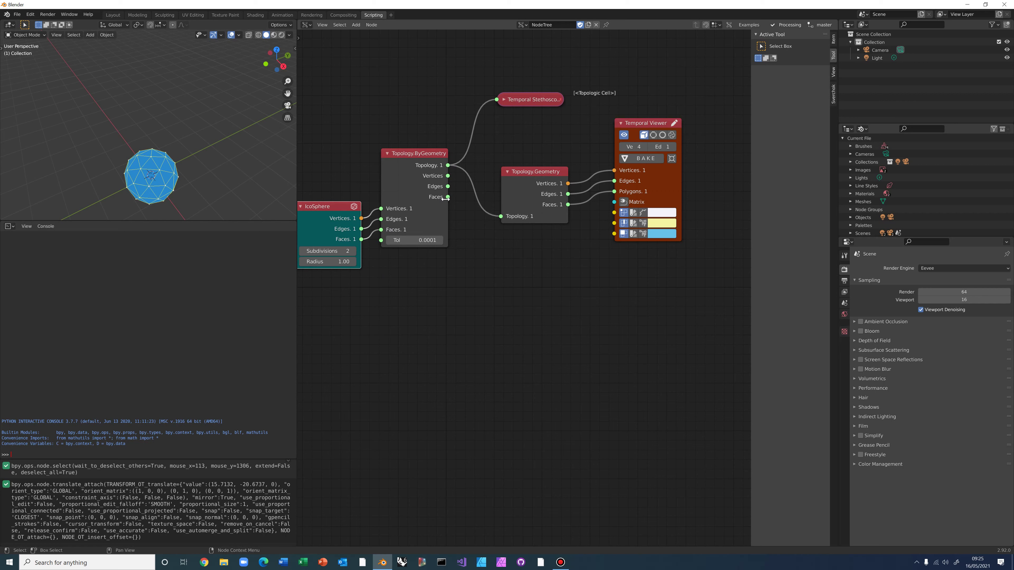
left_click_drag(420, 151, 415, 166)
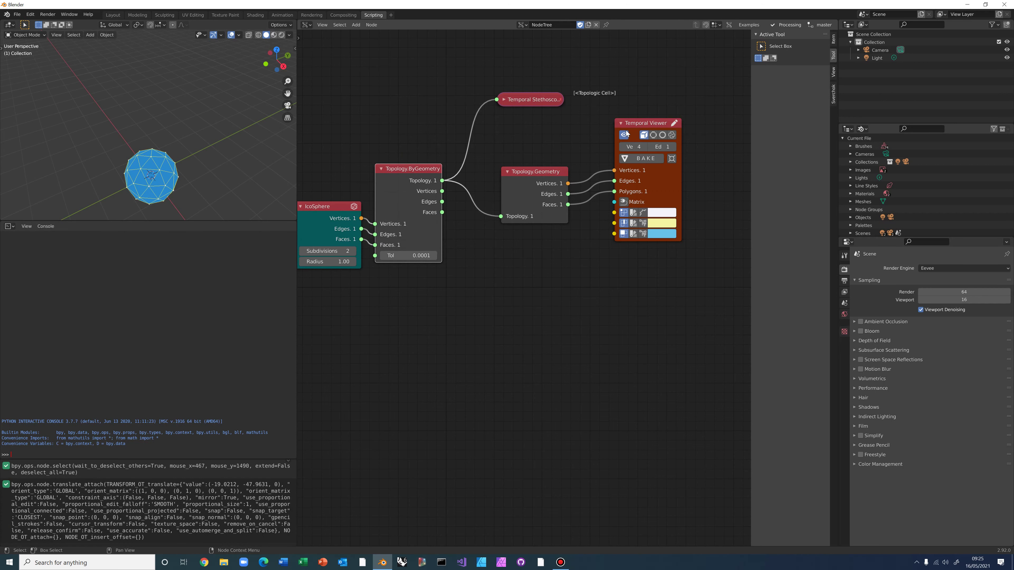
left_click_drag(632, 123, 688, 132)
left_click_drag(534, 171, 614, 168)
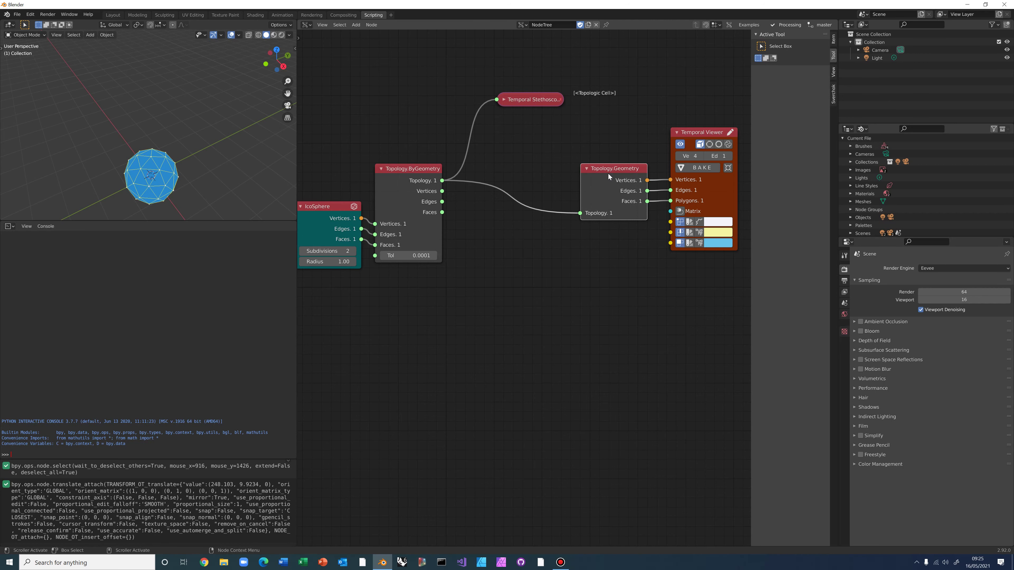
Select all the nodes in the node tree and delete them
scroll(553, 272, "down", 1)
scroll(542, 271, "down", 1)
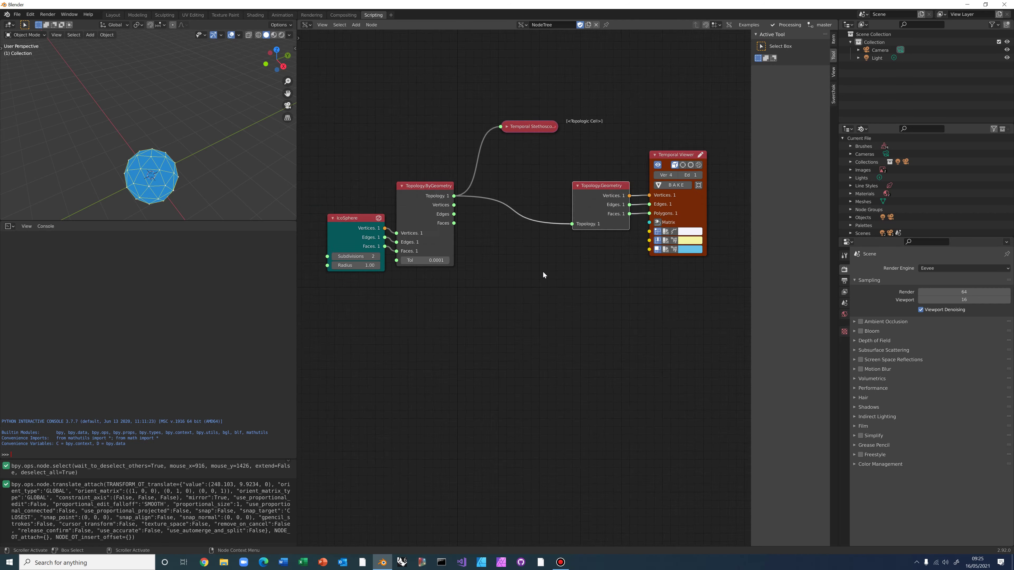
middle_click_drag(550, 264, 530, 219)
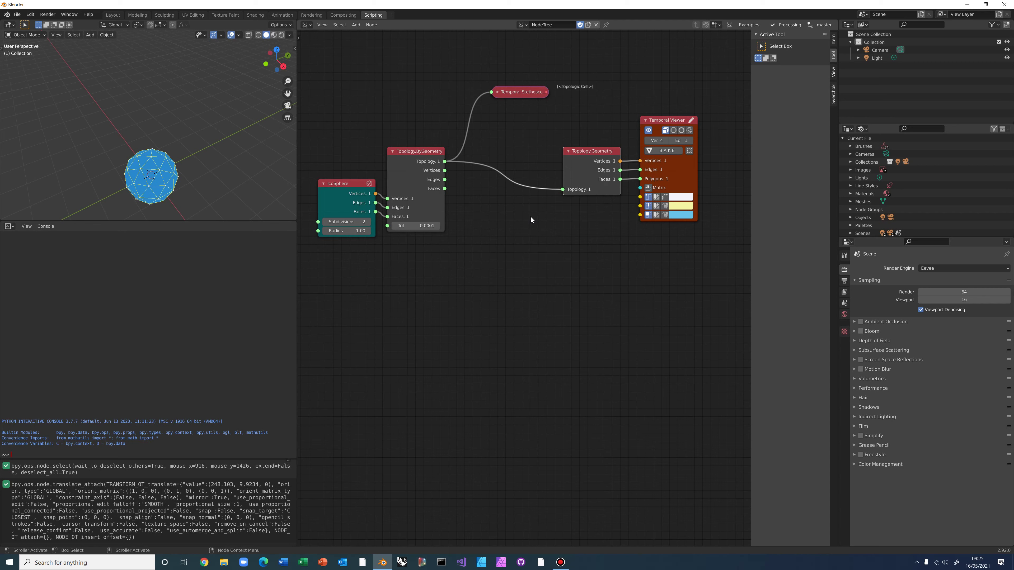
left_click_drag(302, 51, 726, 287)
key("Delete")
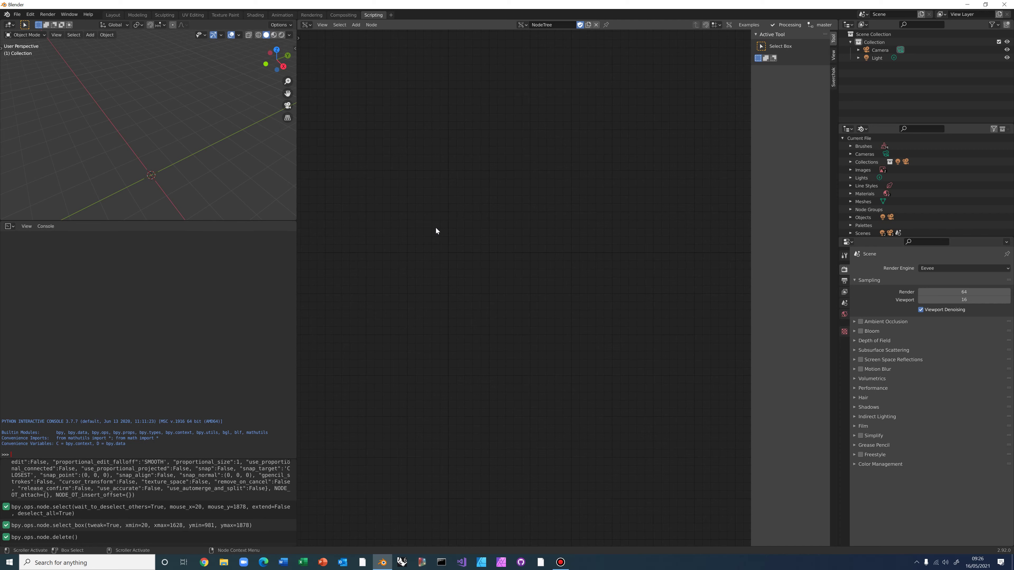
Add a Topologic Cell.Prism node to the empty node tree
key("alt+space")
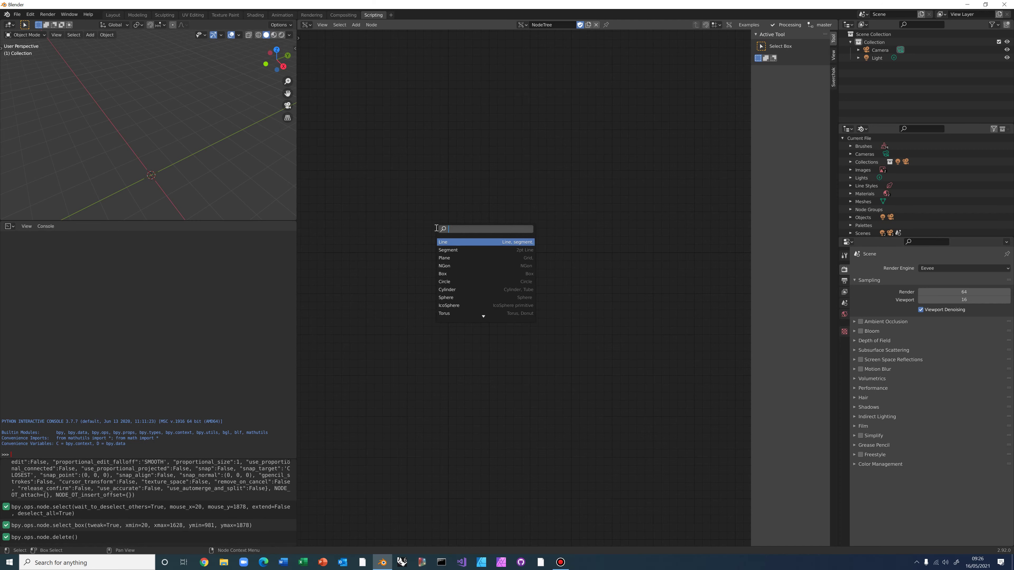
type("pris")
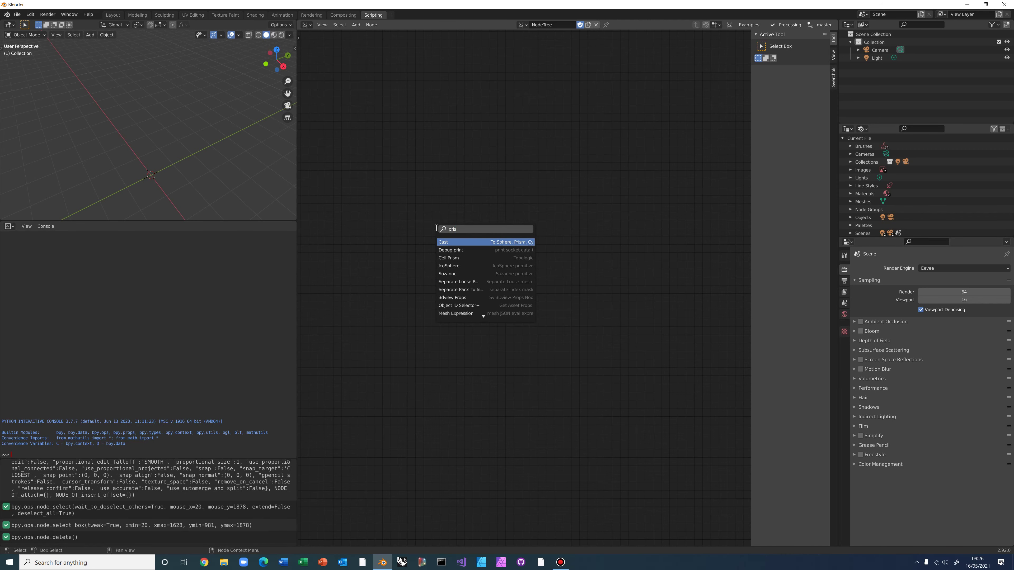
type("m")
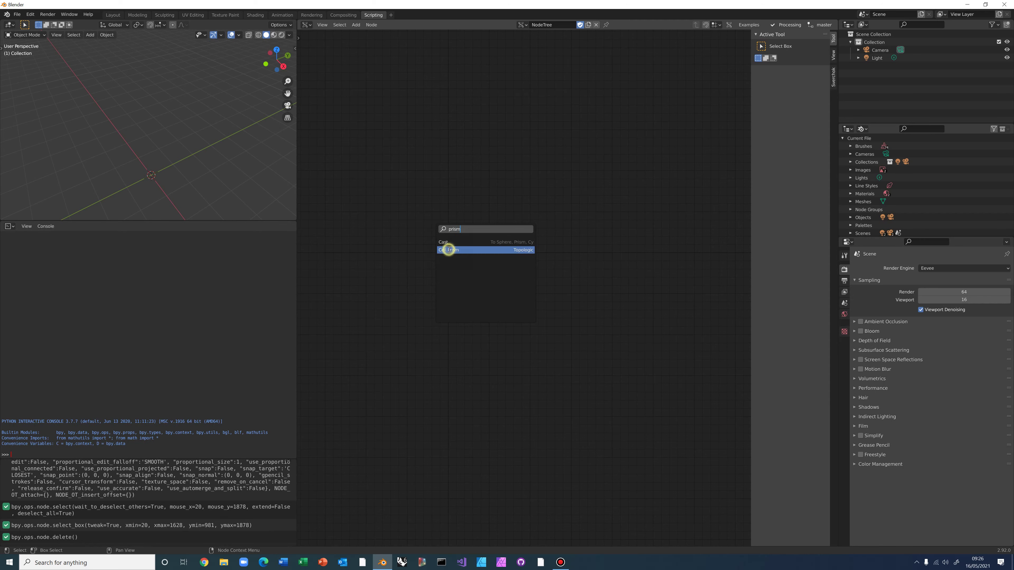
left_click(448, 249)
left_click(427, 208)
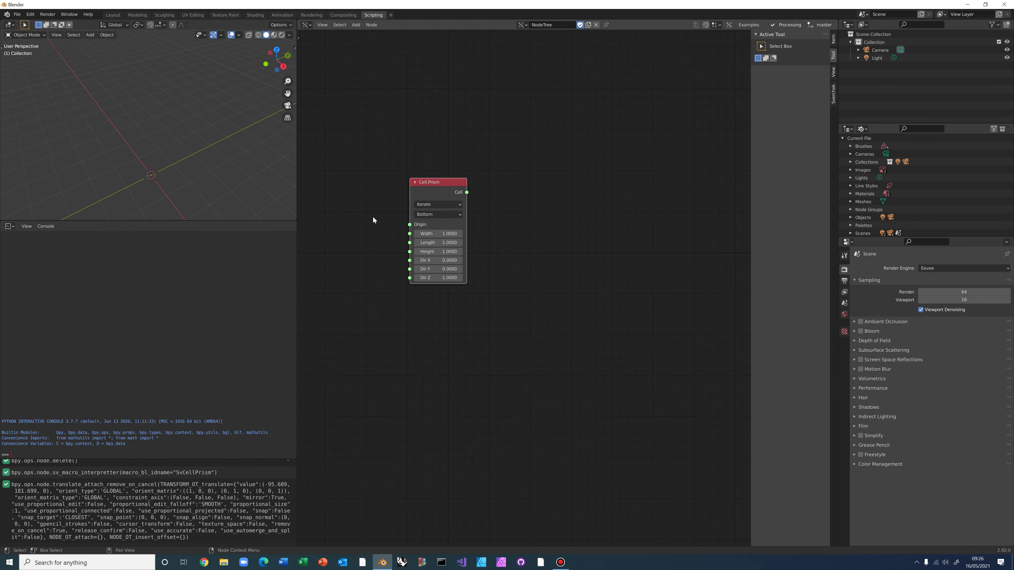
scroll(373, 216, "up", 1)
middle_click_drag(372, 217, 422, 305)
scroll(515, 303, "up", 2)
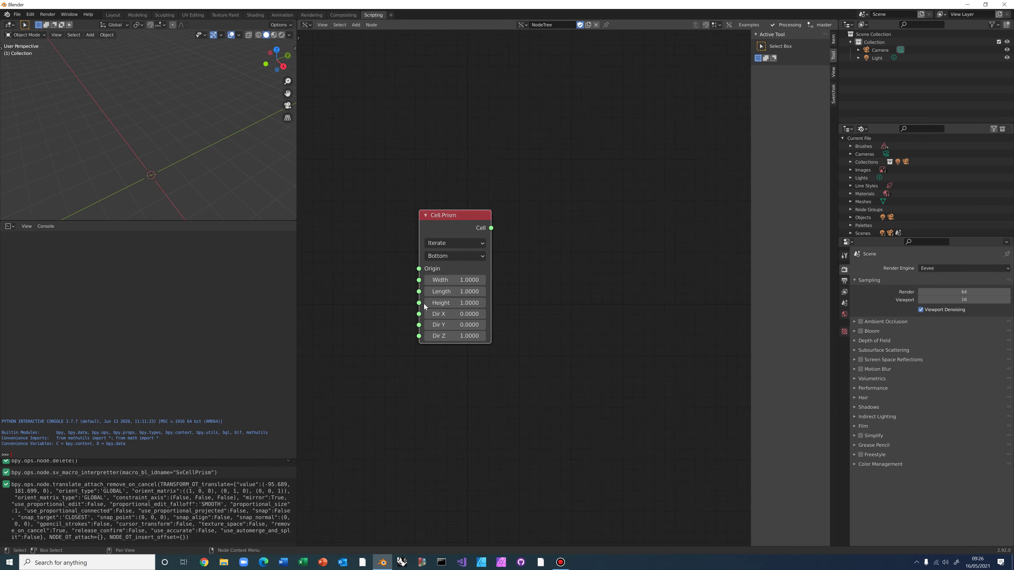
scroll(540, 295, "up", 2)
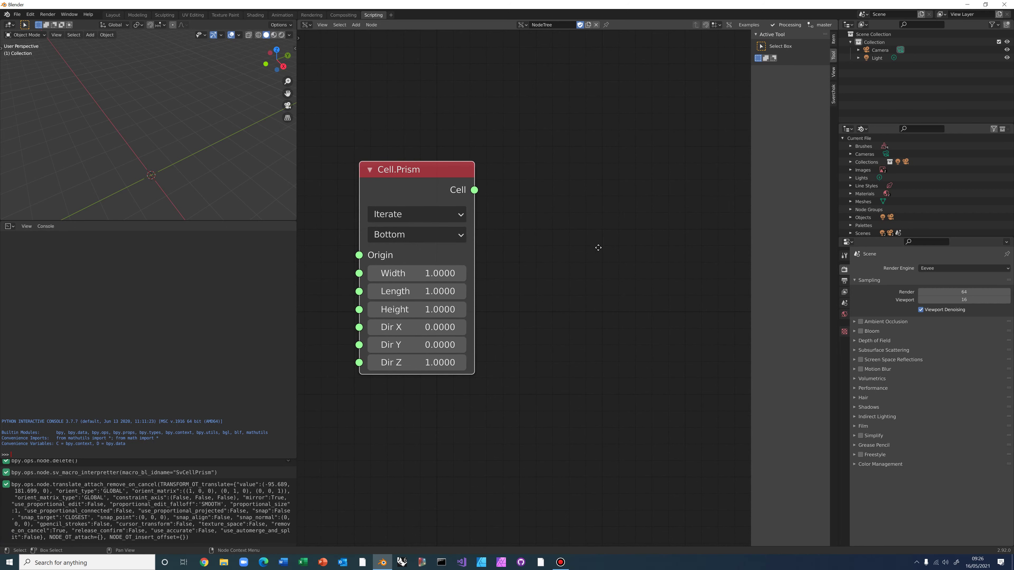
middle_click_drag(552, 281, 600, 257)
scroll(595, 265, "up", 2)
middle_click_drag(592, 300, 594, 338)
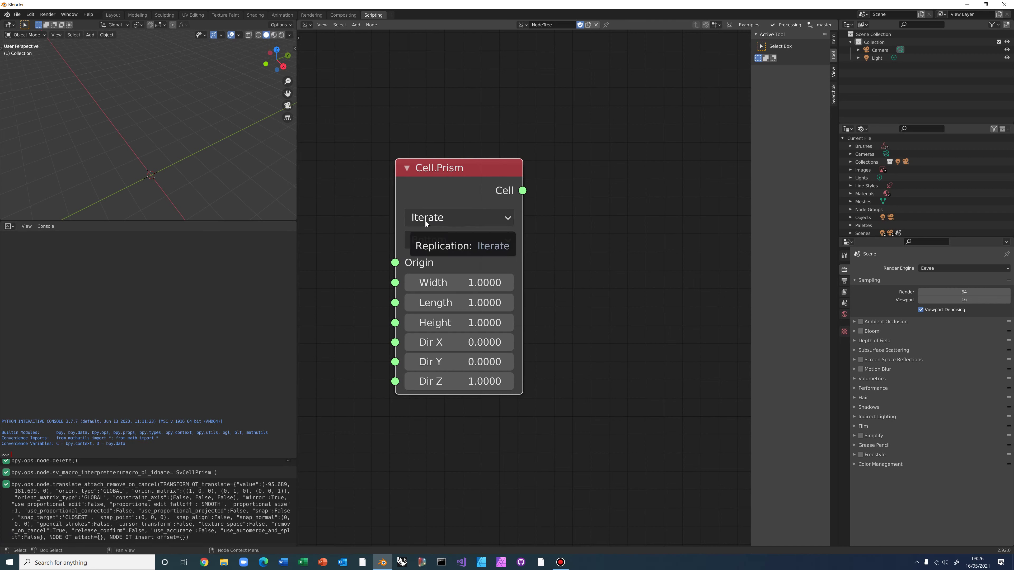
Examine the replication options of the Cell.Prism node, keeping Iterate selected
left_click(507, 216)
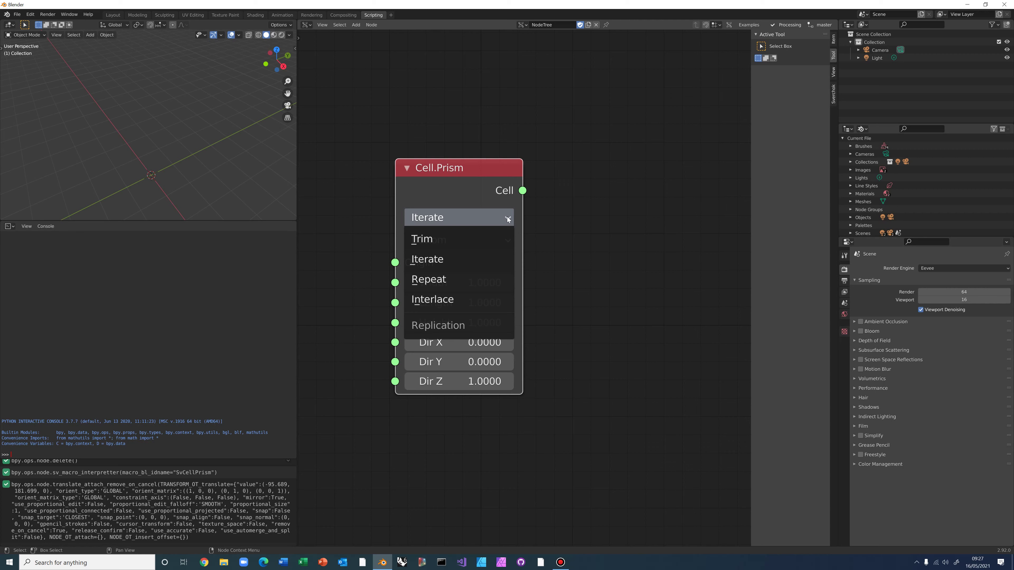
left_click(548, 206)
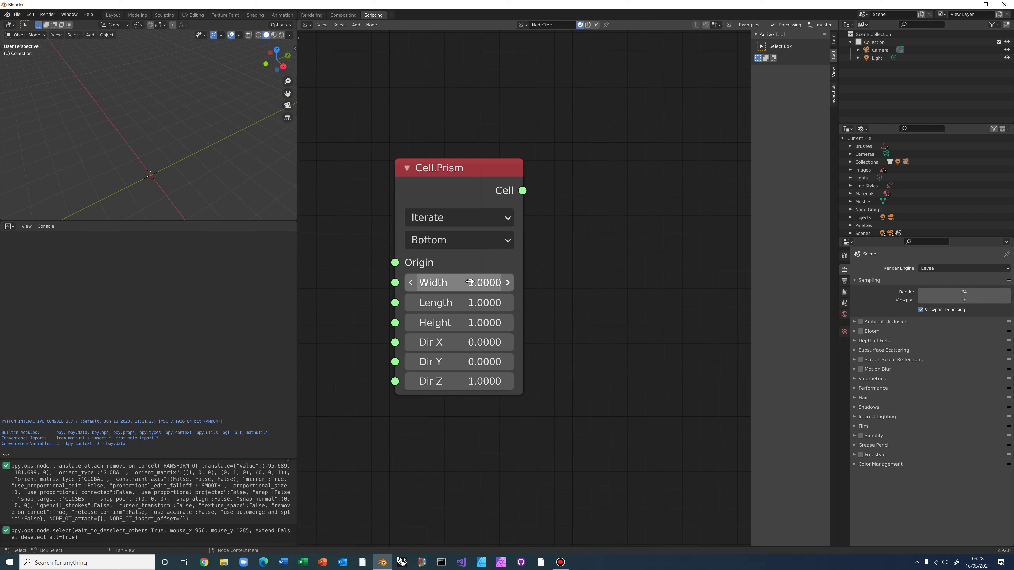
left_click(505, 221)
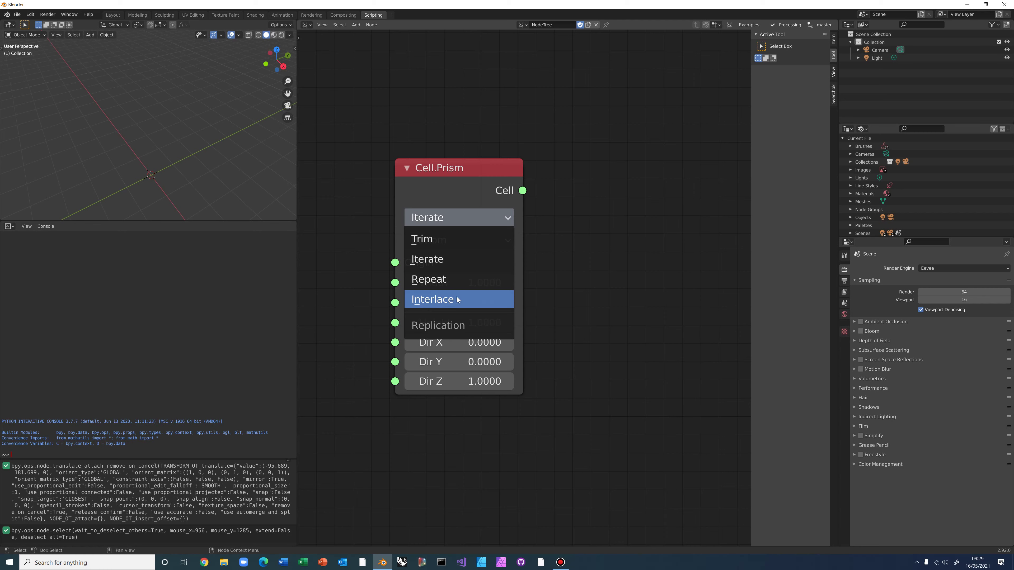
left_click(548, 278)
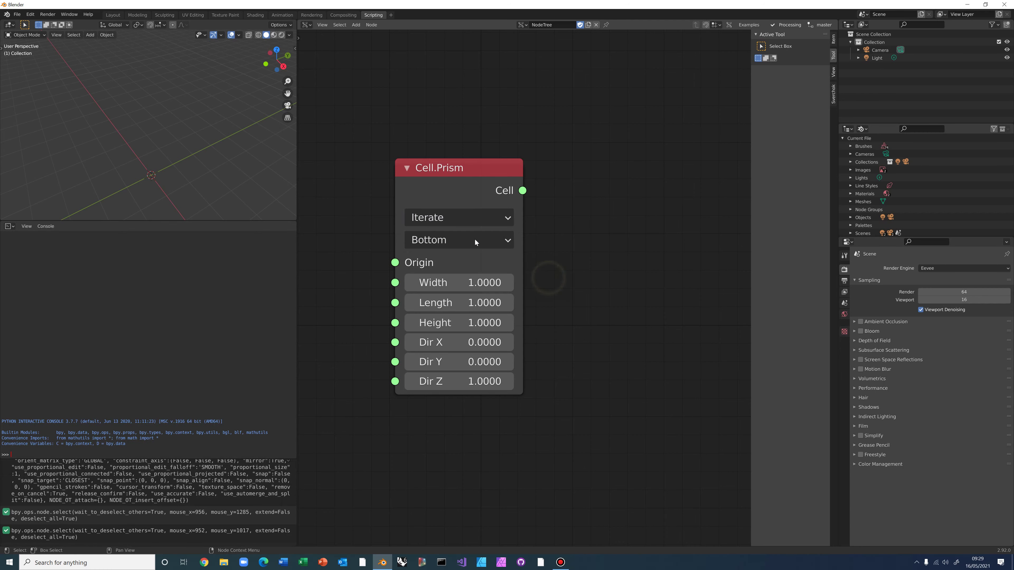
Reposition the Cell.Prism node in the node tree, leaving free space beside its Cell output
left_click_drag(471, 167, 511, 150)
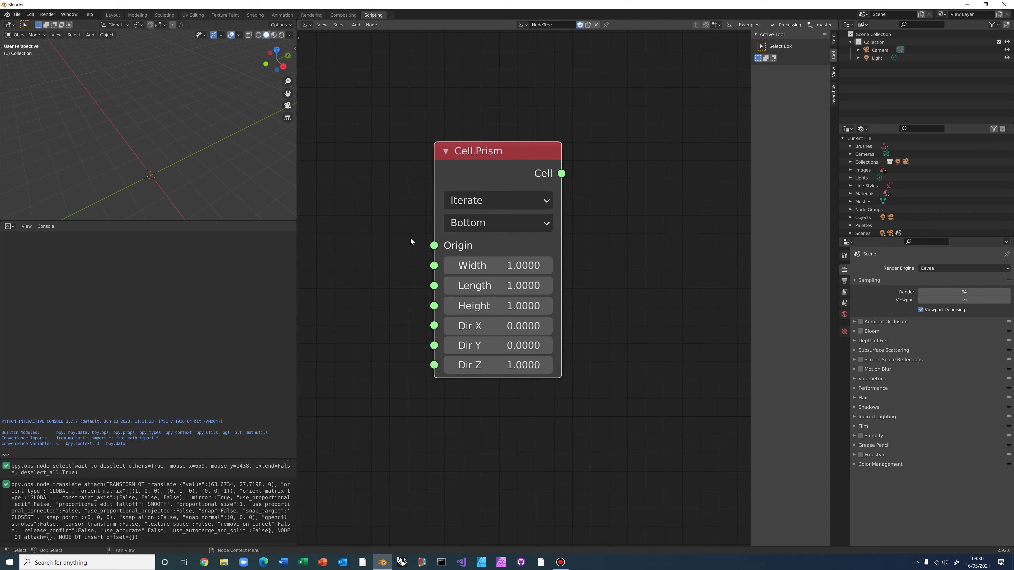
scroll(391, 252, "down", 2)
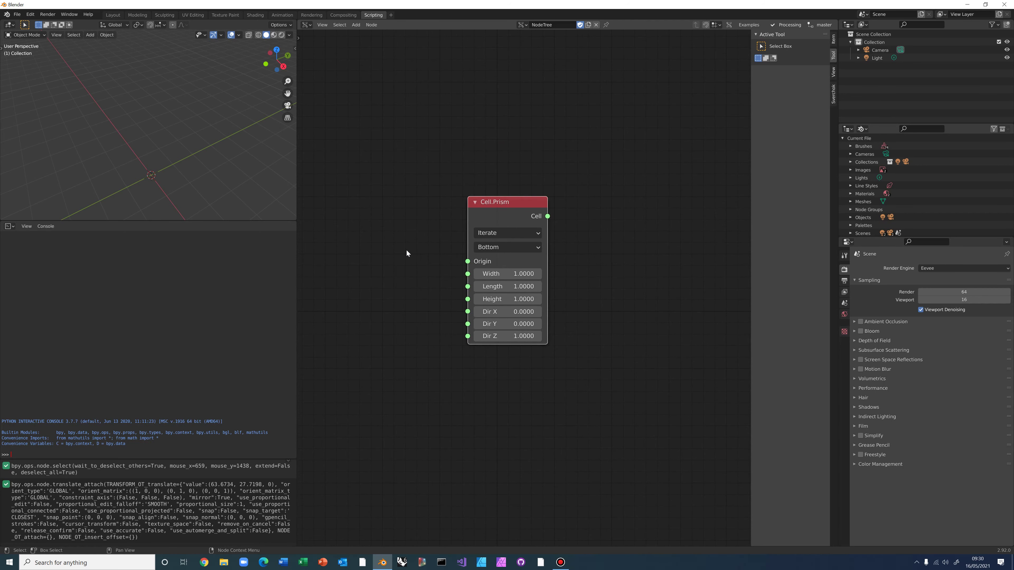
middle_click_drag(406, 250, 352, 212)
scroll(395, 224, "up", 2)
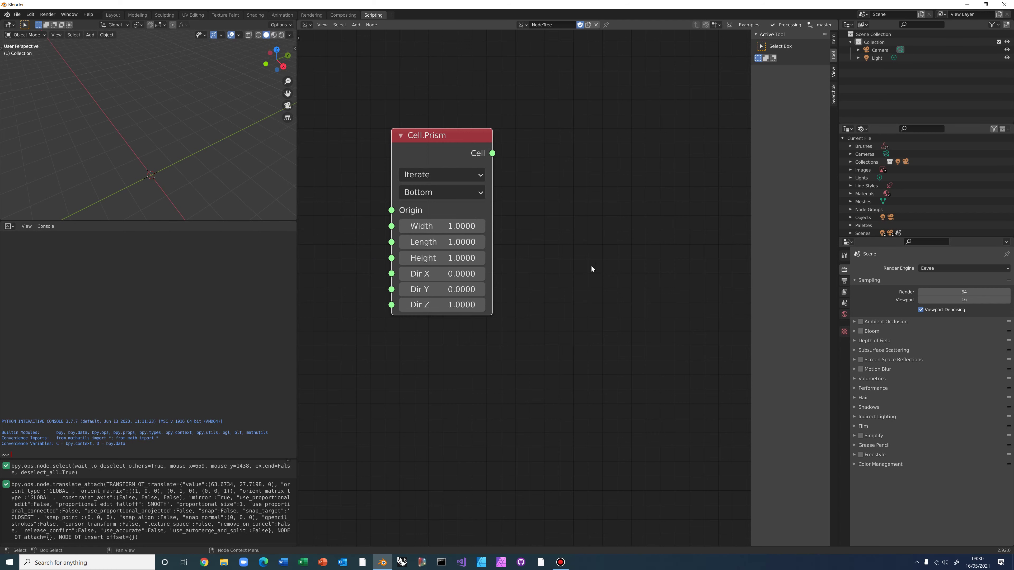
left_click_drag(477, 141, 491, 103)
middle_click_drag(549, 180, 538, 210)
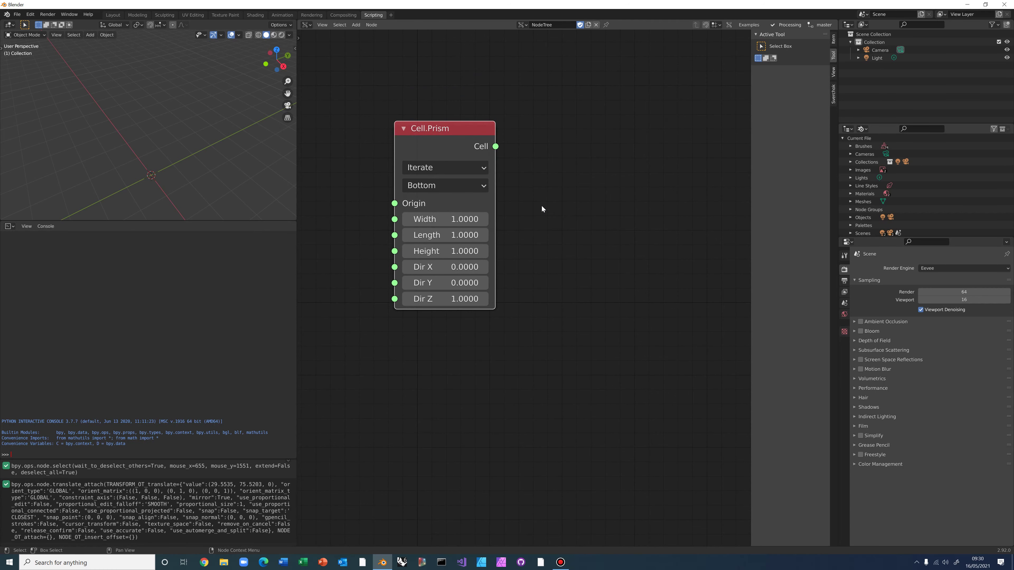
Add a Topology.Geometry node beside Cell.Prism and connect the Cell output to its Topology input
key("alt+space")
type("t")
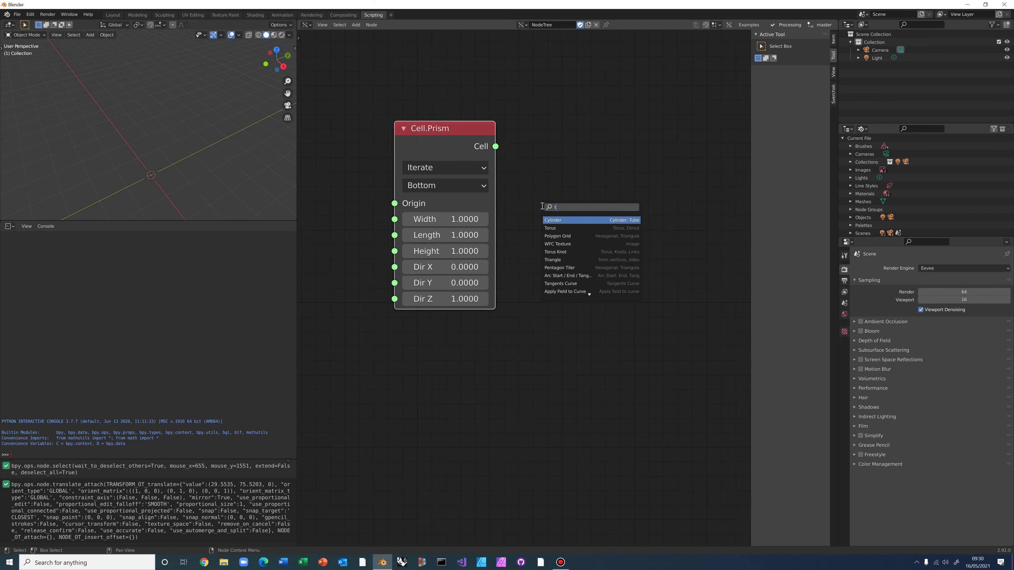
type("opology.geom")
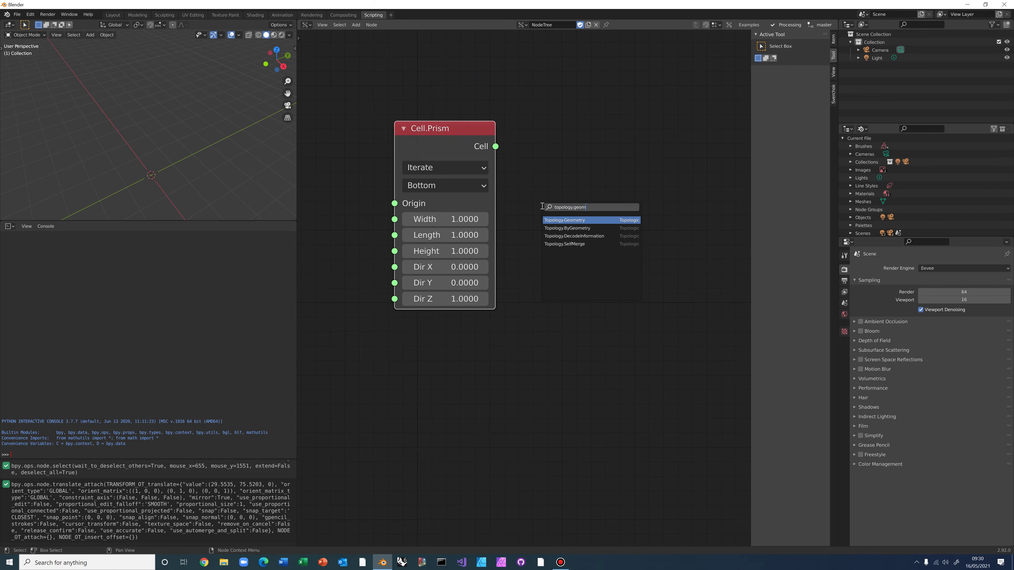
left_click(564, 219)
left_click(530, 145)
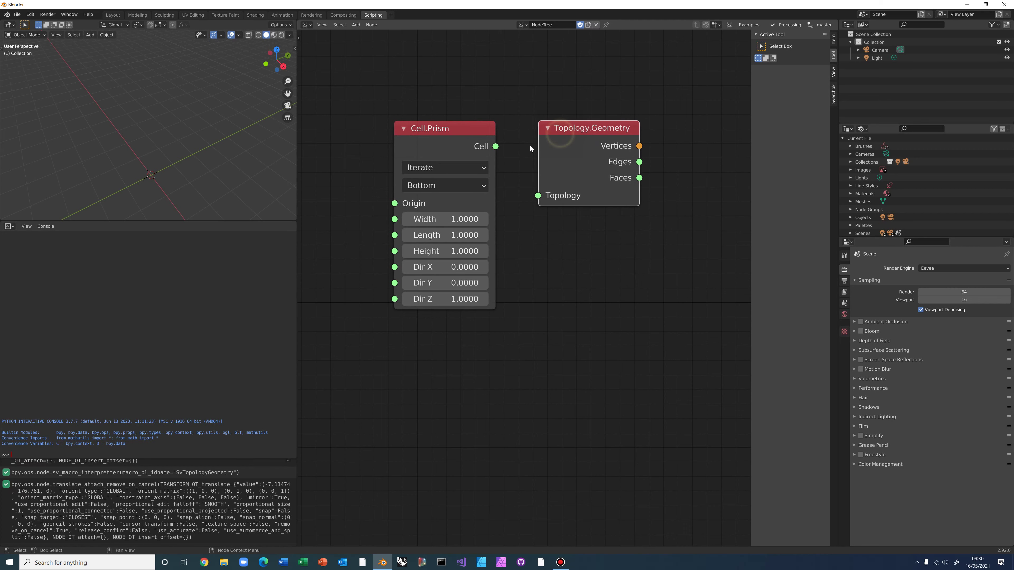
left_click_drag(495, 146, 536, 195)
Attach a temporary viewer to the Topology.Geometry node to display the prism in the 3D viewport
left_click(574, 155)
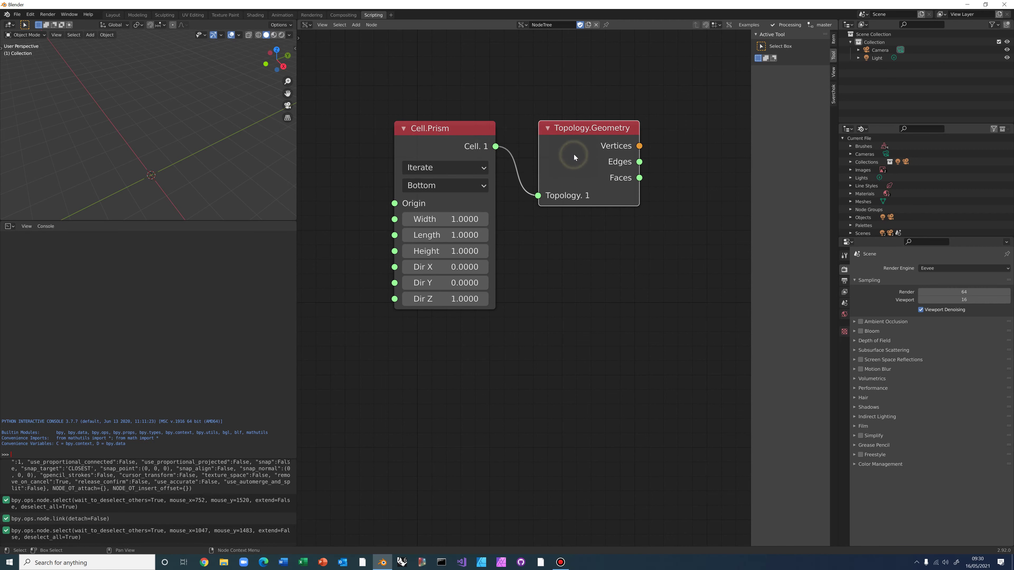
left_click(574, 154, "ctrl+shift")
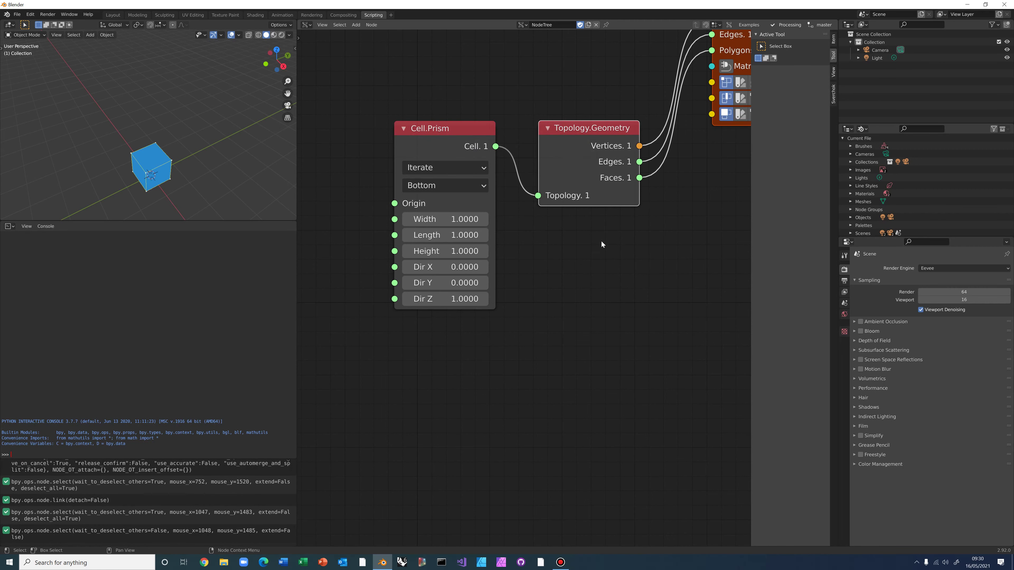
middle_click_drag(601, 240, 571, 277)
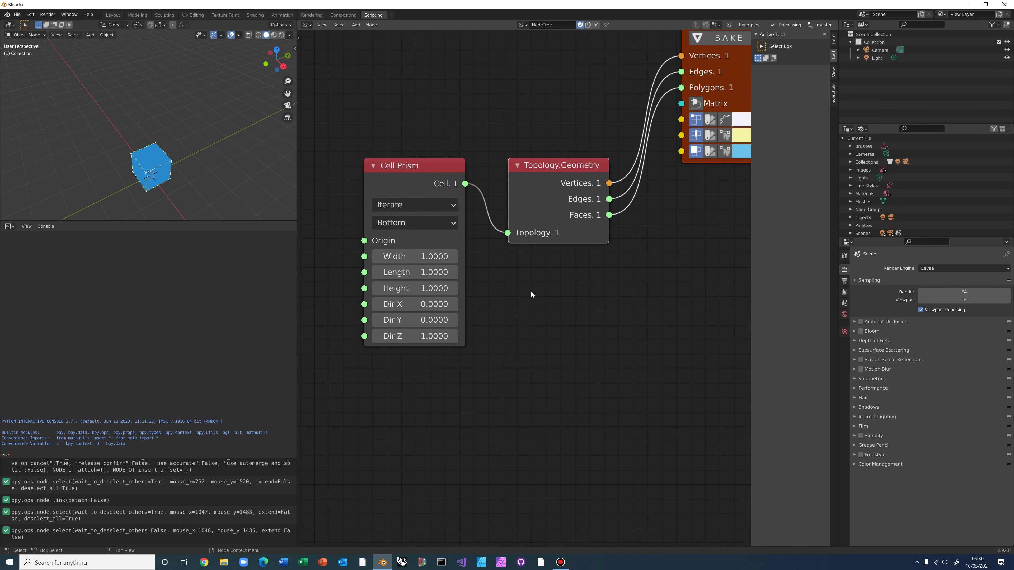
Review the origin location options of Cell.Prism, set the origin location to Center and inspect the cube in the 3D viewport
left_click(453, 224)
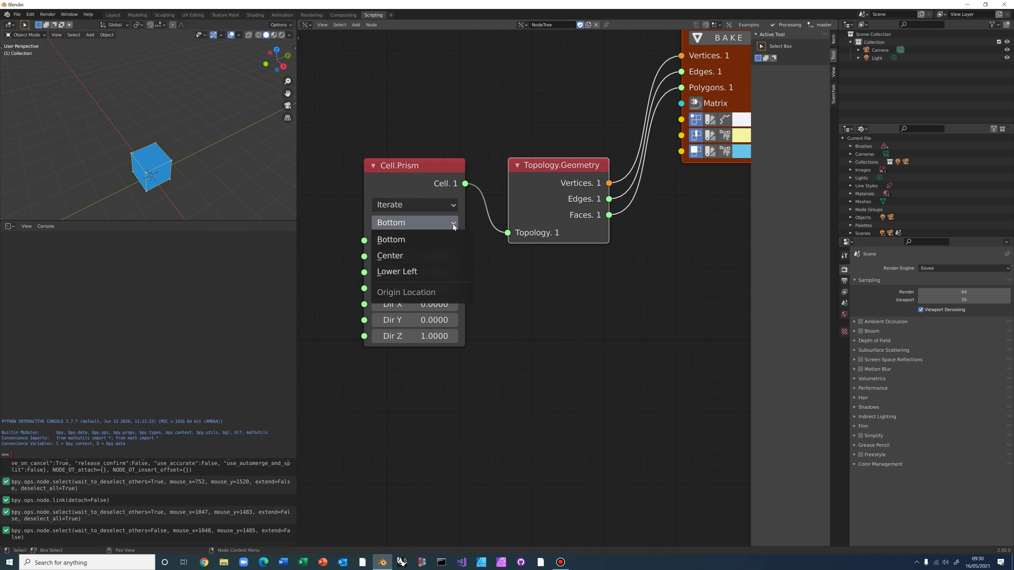
left_click(400, 238)
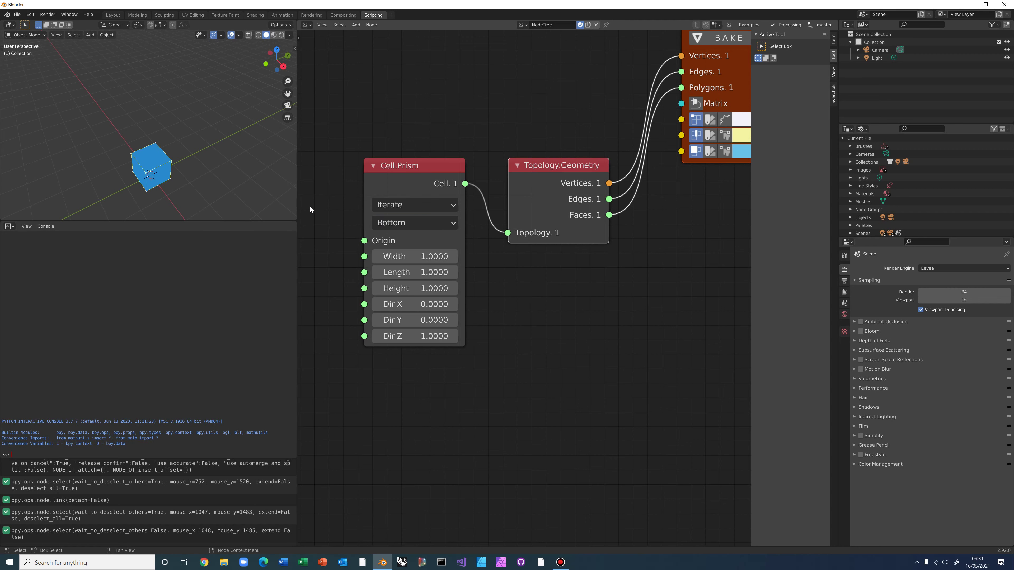
left_click(393, 223)
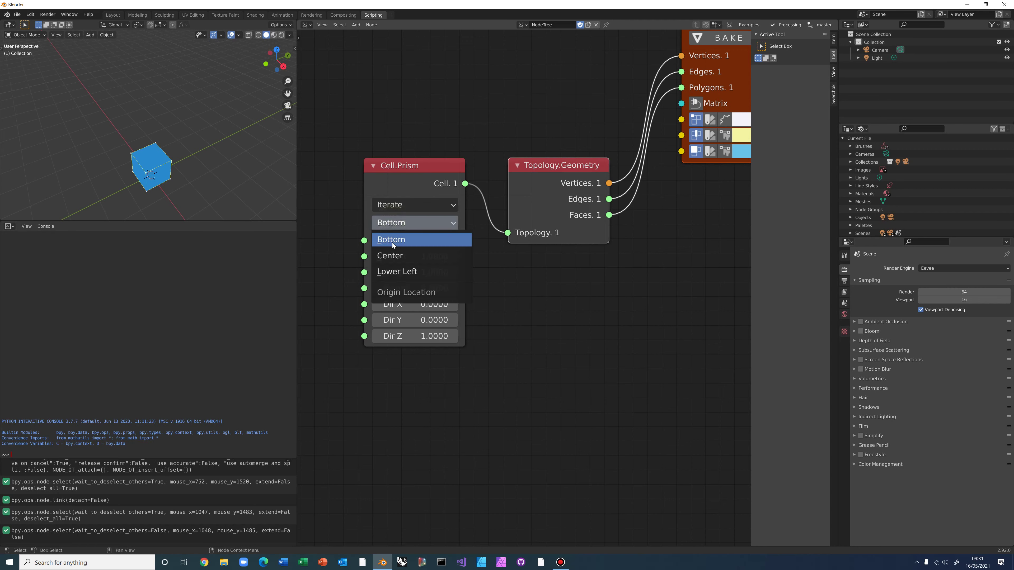
left_click(391, 256)
middle_click_drag(212, 162, 229, 140)
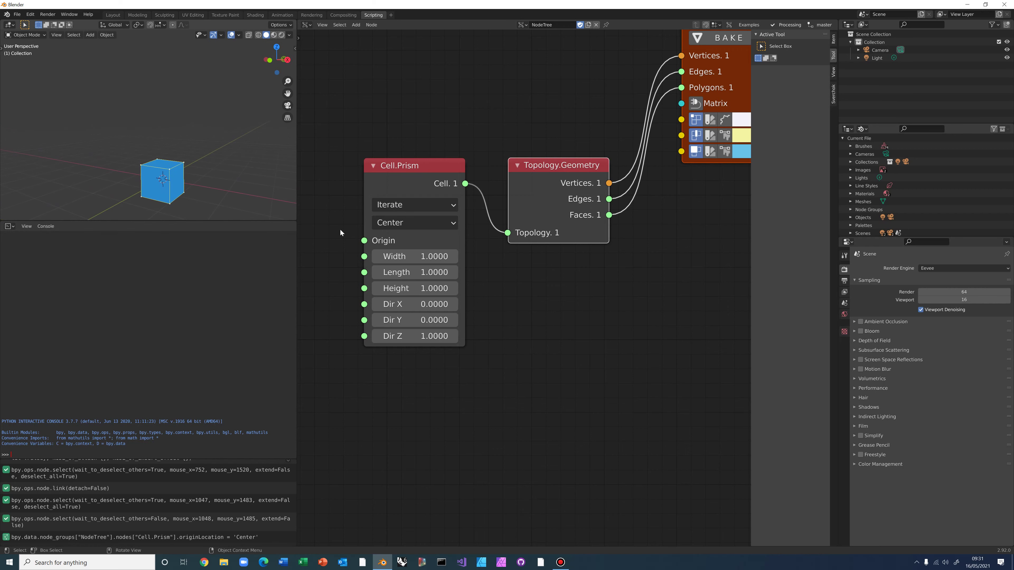
Set the Cell.Prism origin location to Lower Left and inspect the cube's placement relative to the world origin
left_click(379, 223)
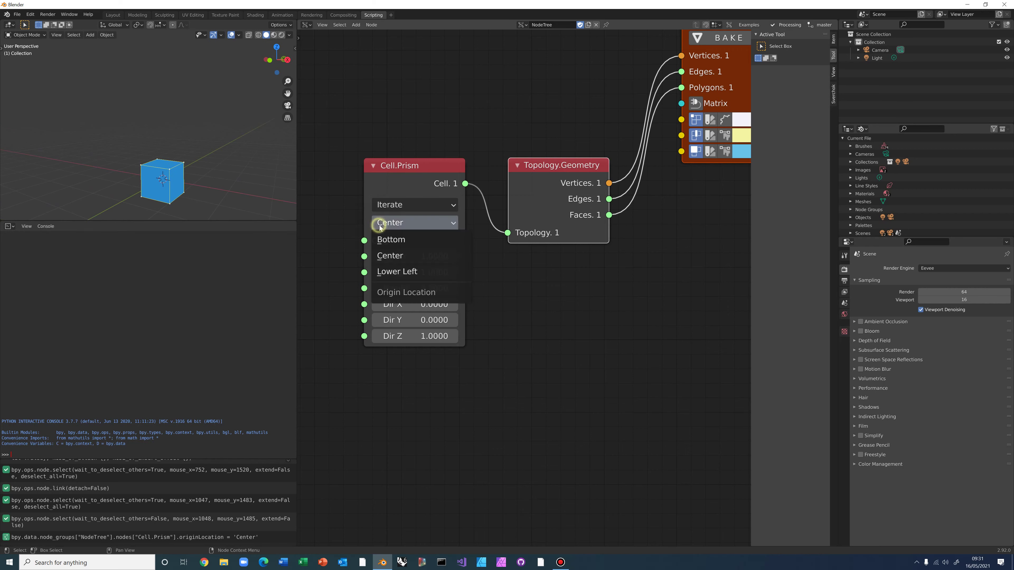
left_click(403, 272)
middle_click_drag(217, 204, 163, 149)
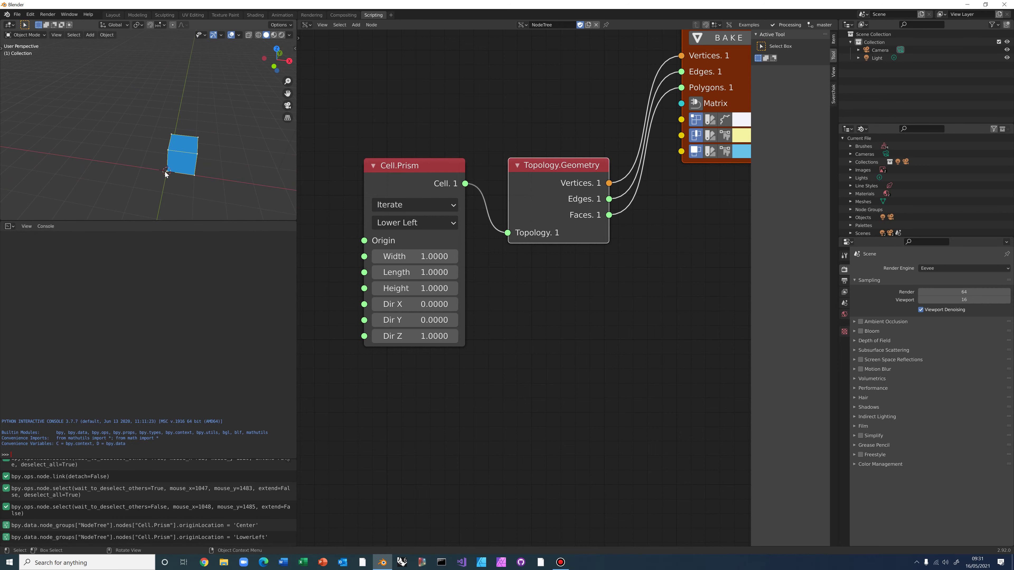
left_click(403, 223)
left_click(344, 215)
scroll(356, 199, "down", 1)
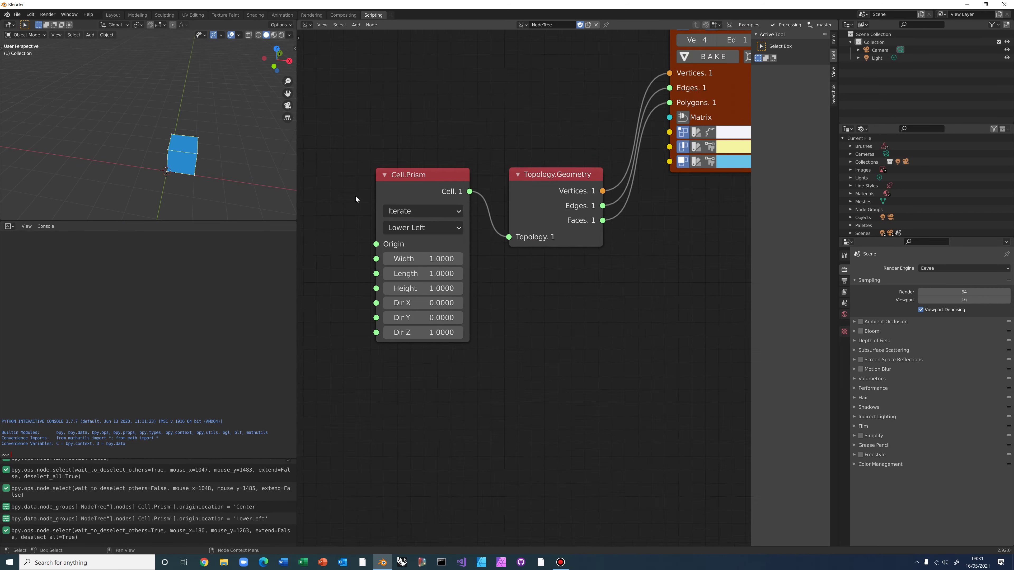
scroll(369, 241, "down", 1)
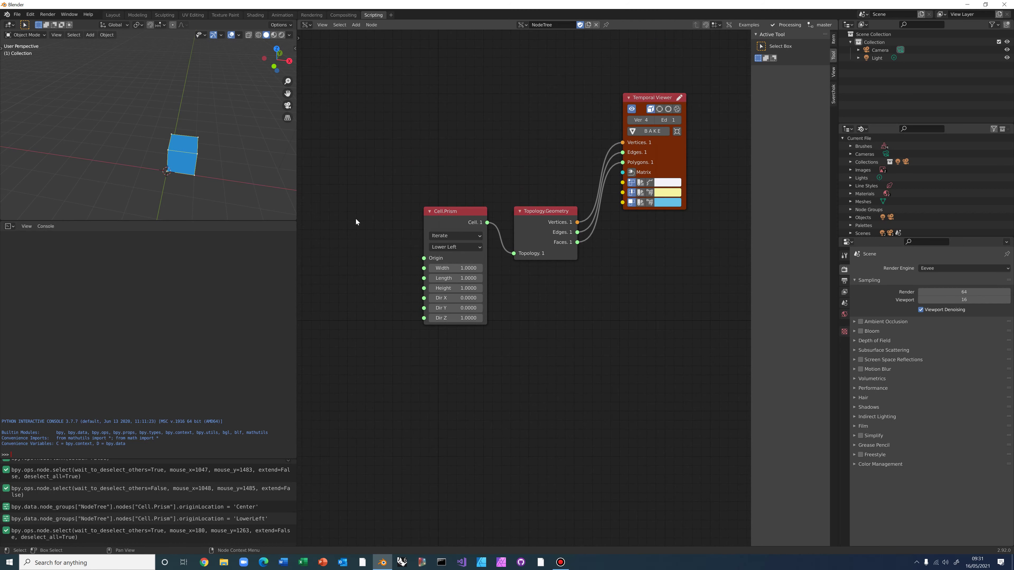
scroll(355, 218, "down", 1)
middle_click_drag(178, 189, 172, 179)
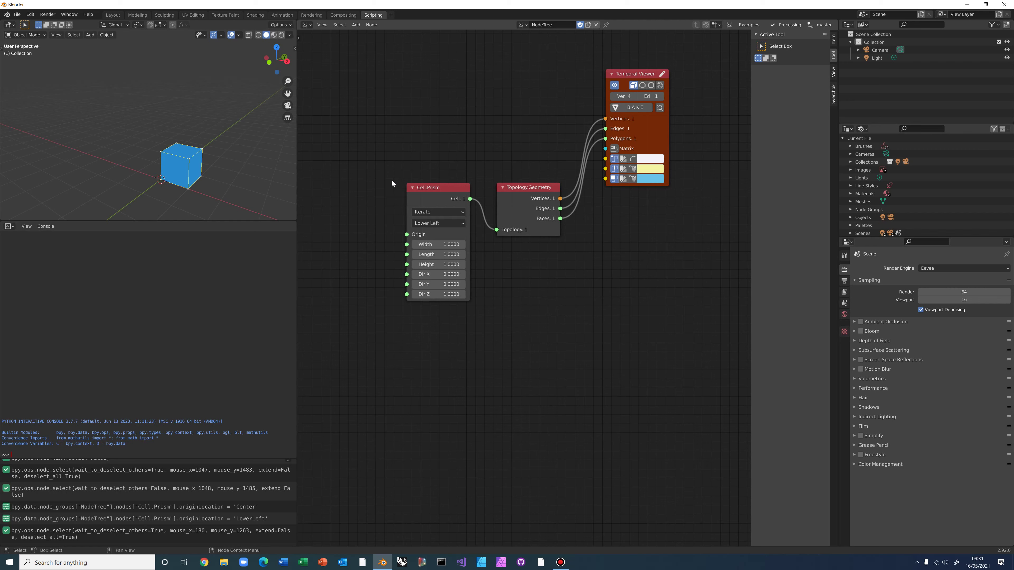
Duplicate the Cell.Prism node and place the copy directly below the original
left_click_drag(398, 176, 482, 318)
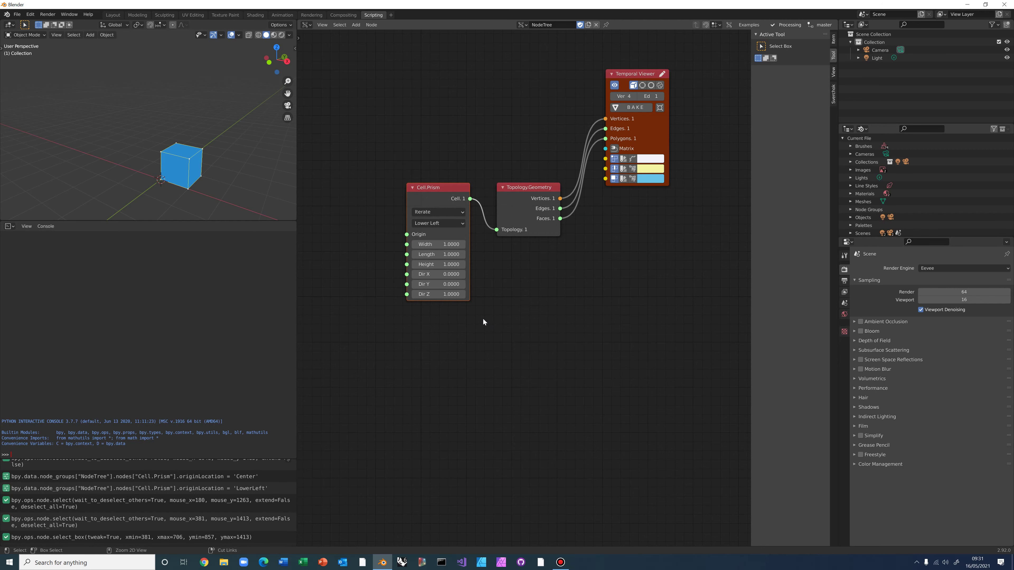
key("ctrl+c")
key("ctrl+v")
left_click_drag(452, 190, 450, 317)
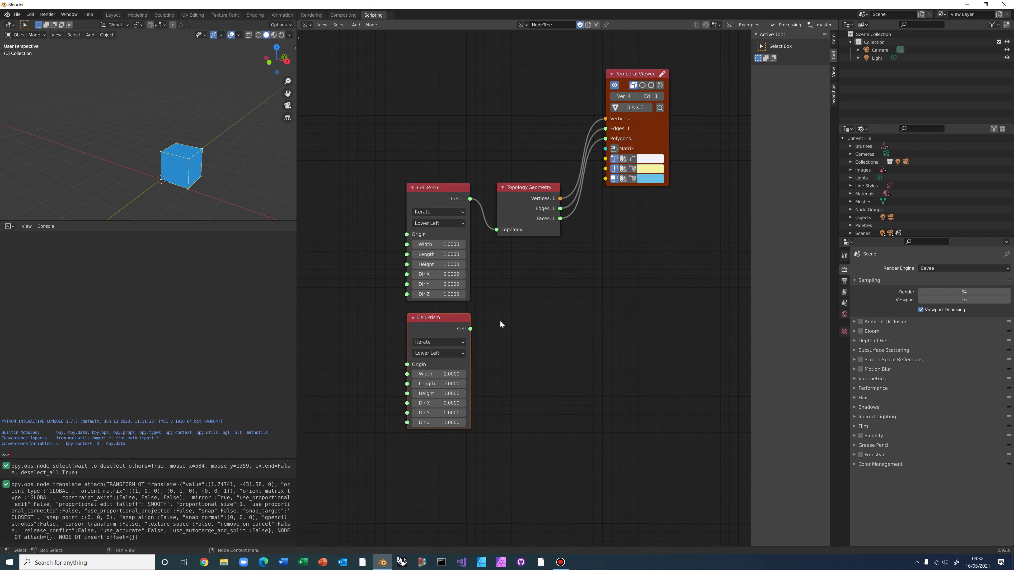
key("KP_Decimal")
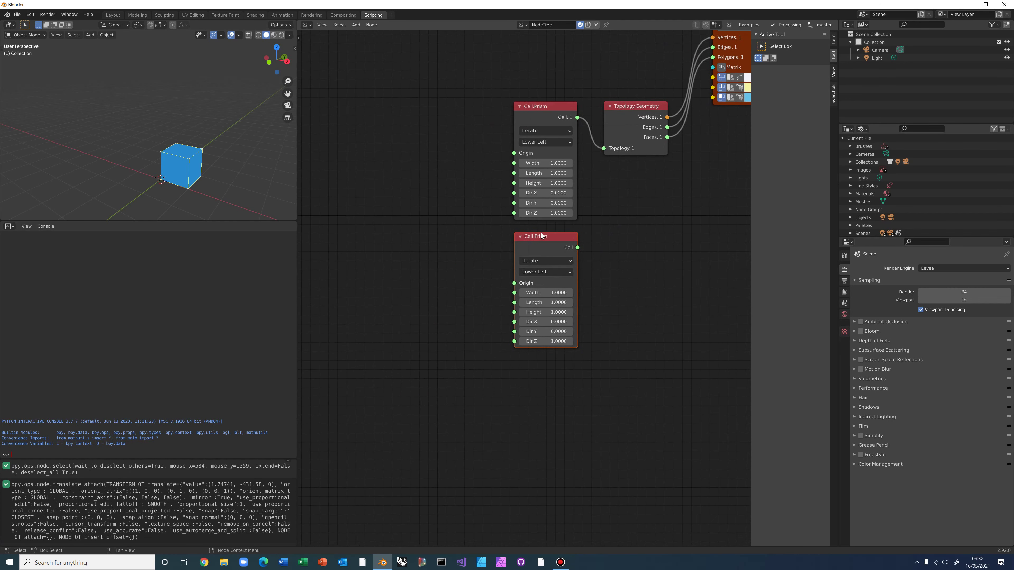
left_click_drag(542, 239, 542, 240)
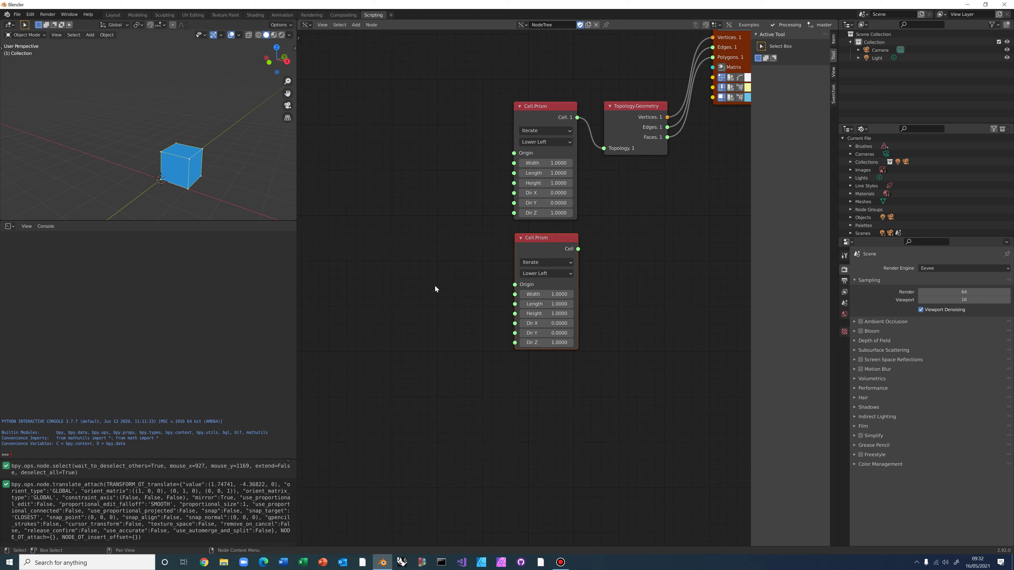
Add a Vertex.ByCoordinates node and place it beside the duplicated Cell.Prism, on its input side
key("alt+space")
type("v")
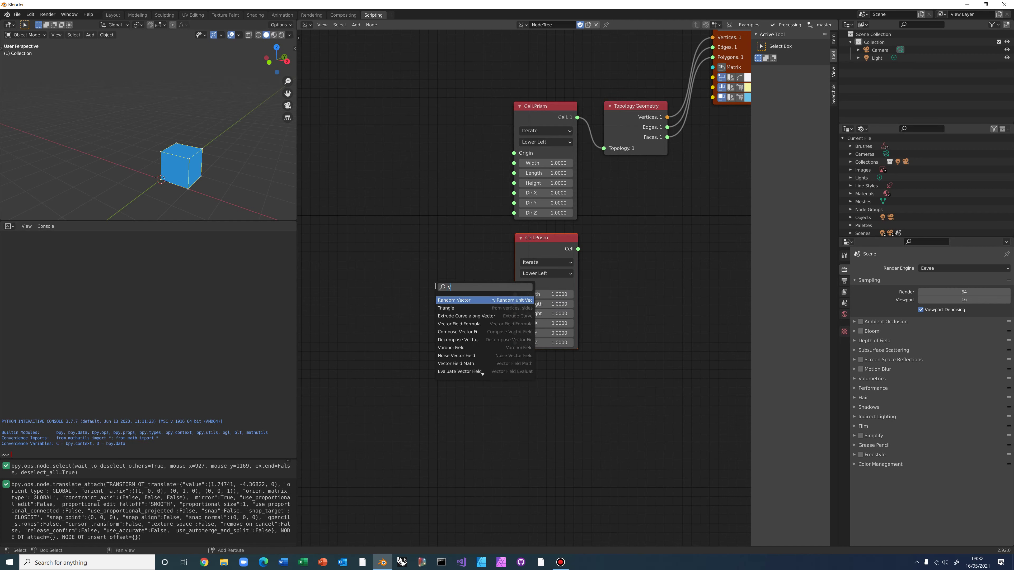
type("ertex.By")
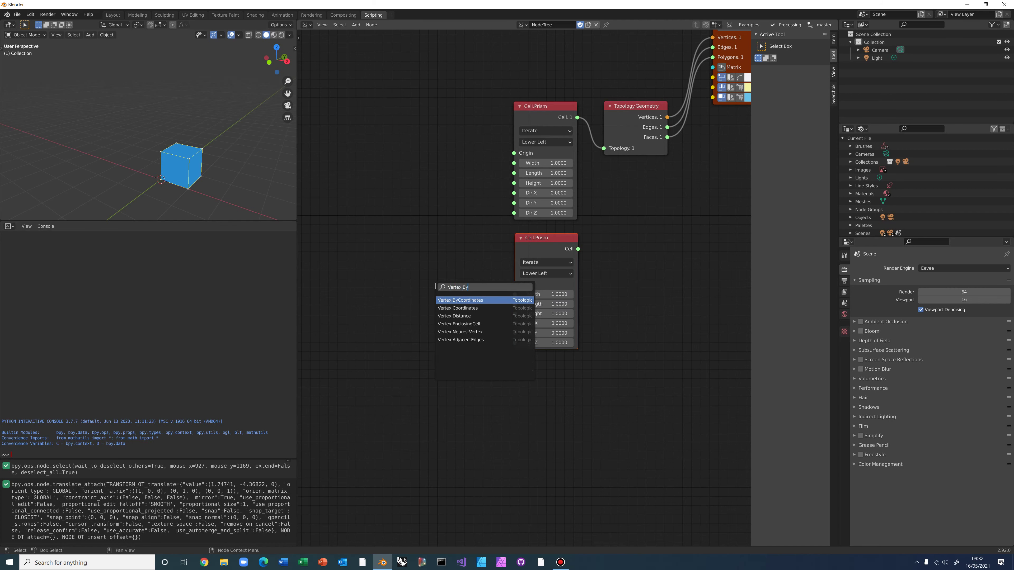
type("Co")
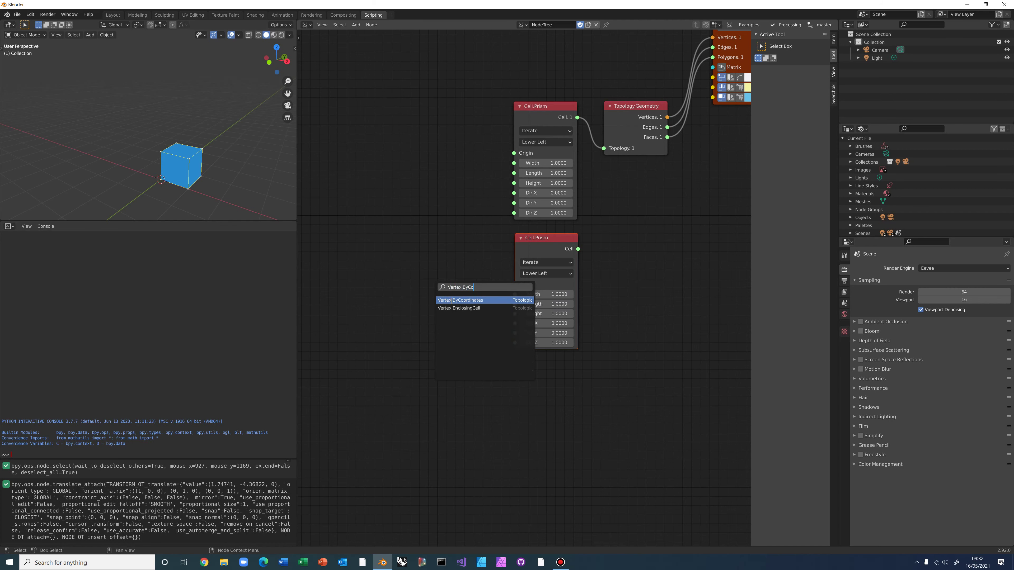
left_click(451, 300)
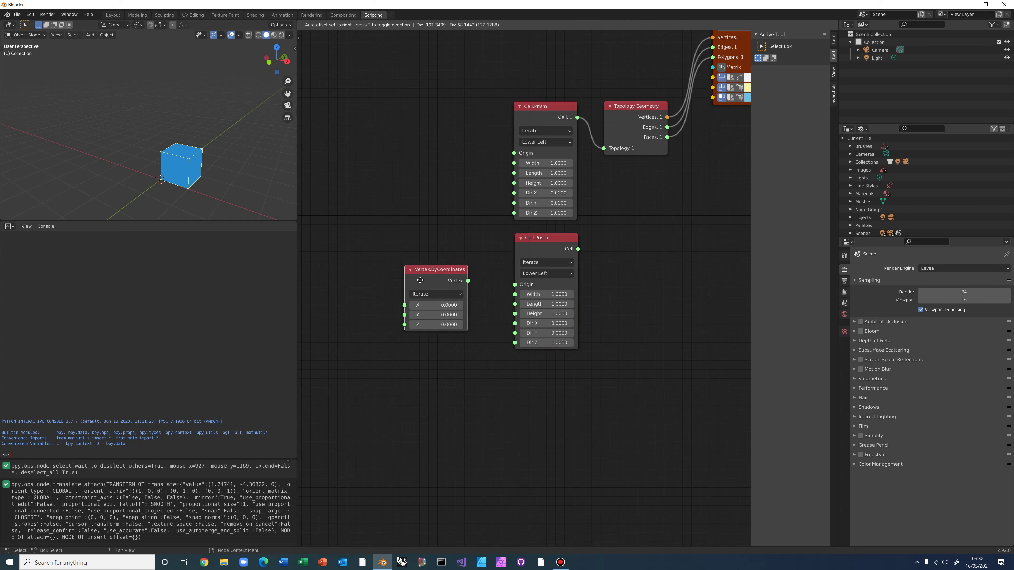
left_click(418, 291)
Set the Vertex.ByCoordinates X, Y and Z values to 0.6 and connect its Vertex output to the duplicated Cell.Prism's Origin
left_click(444, 306)
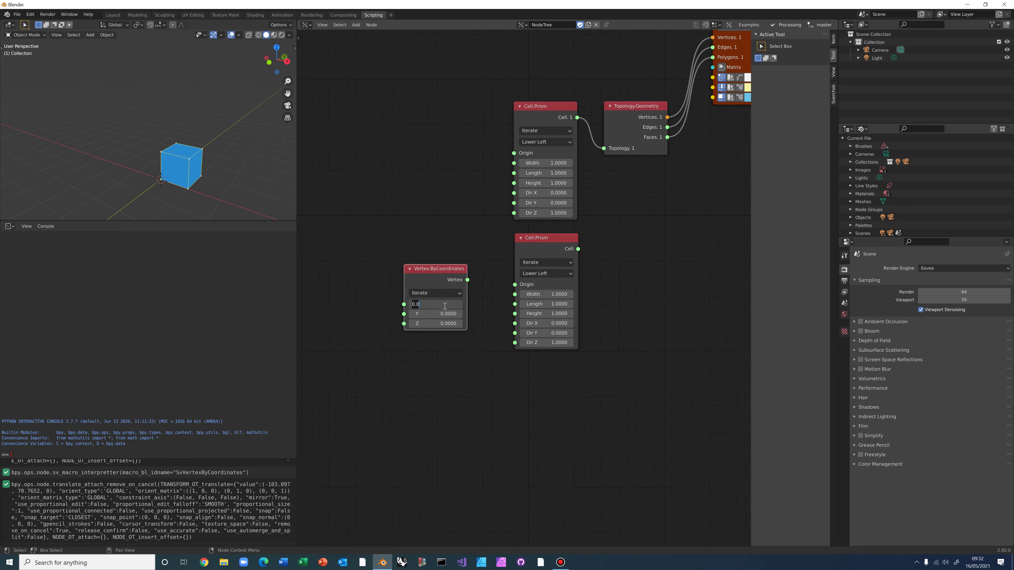
key("BackSpace")
key("Tab")
type("0.6")
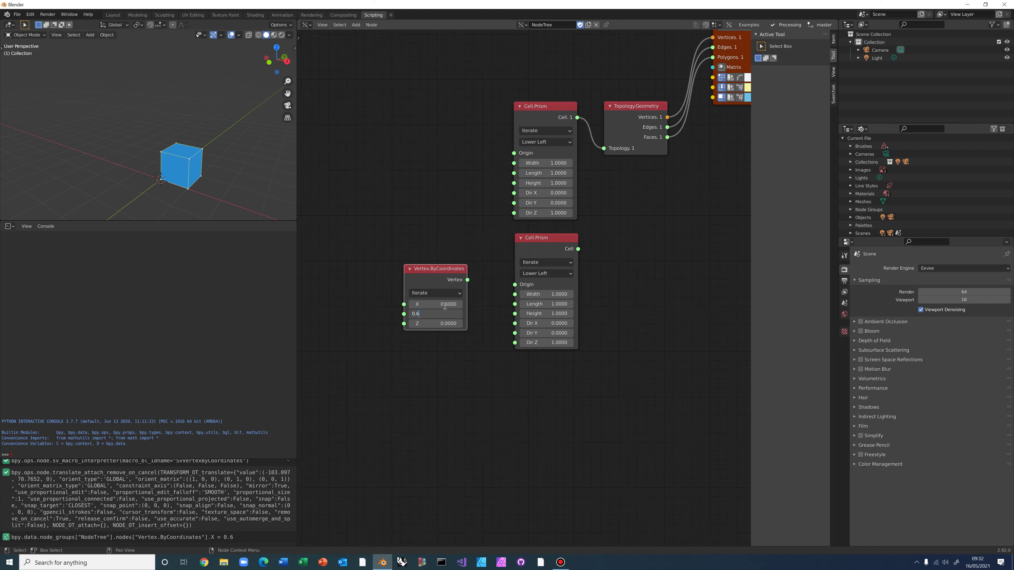
key("Tab")
type("0.6")
key("Tab")
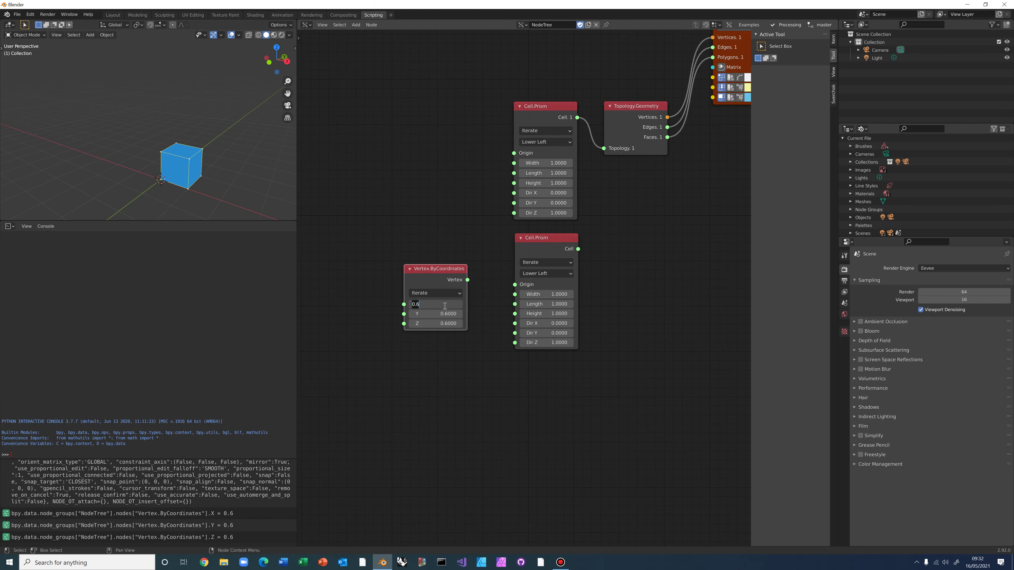
left_click(488, 314)
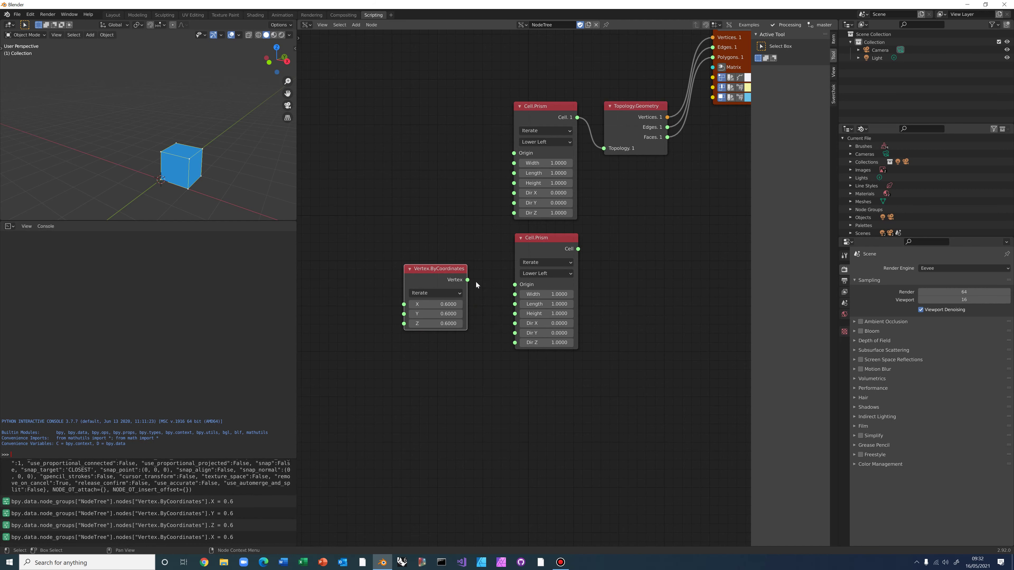
left_click_drag(467, 280, 515, 285)
Duplicate the Topology.Geometry and temporary viewer nodes together and place the copies below the originals
middle_click_drag(531, 313, 495, 321)
scroll(495, 321, "down", 2)
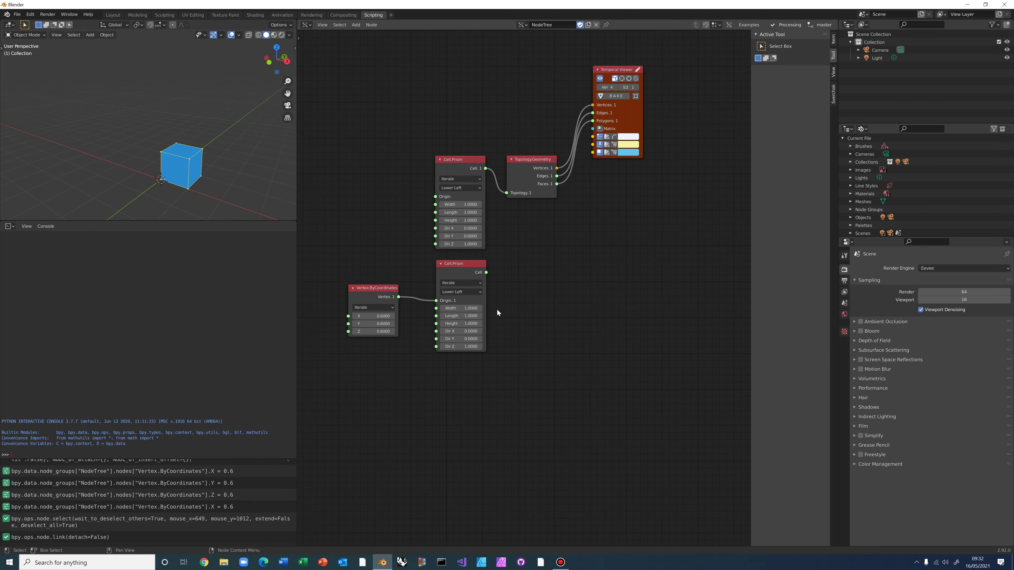
left_click_drag(500, 41, 663, 219)
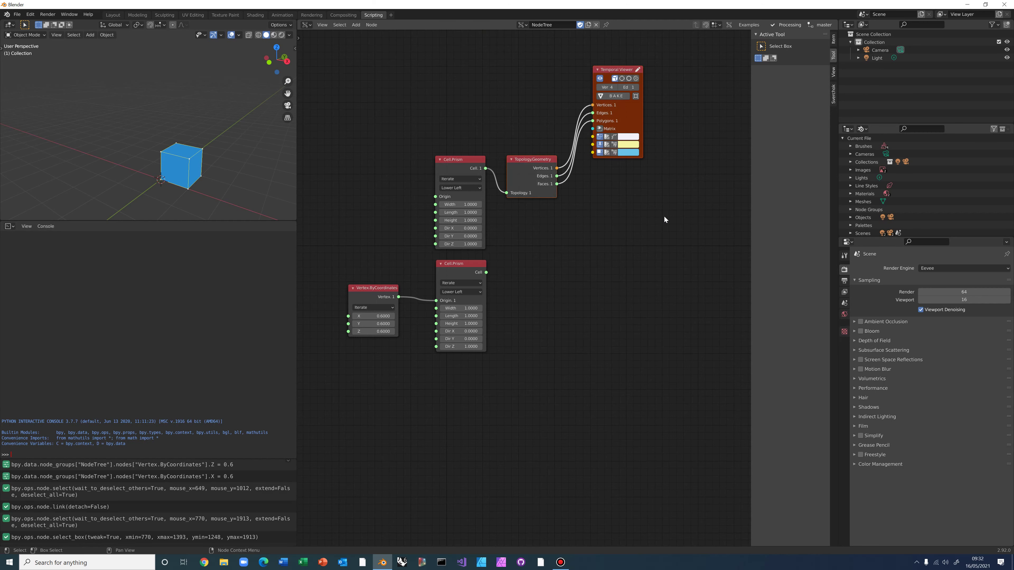
key("ctrl+c")
key("ctrl+v")
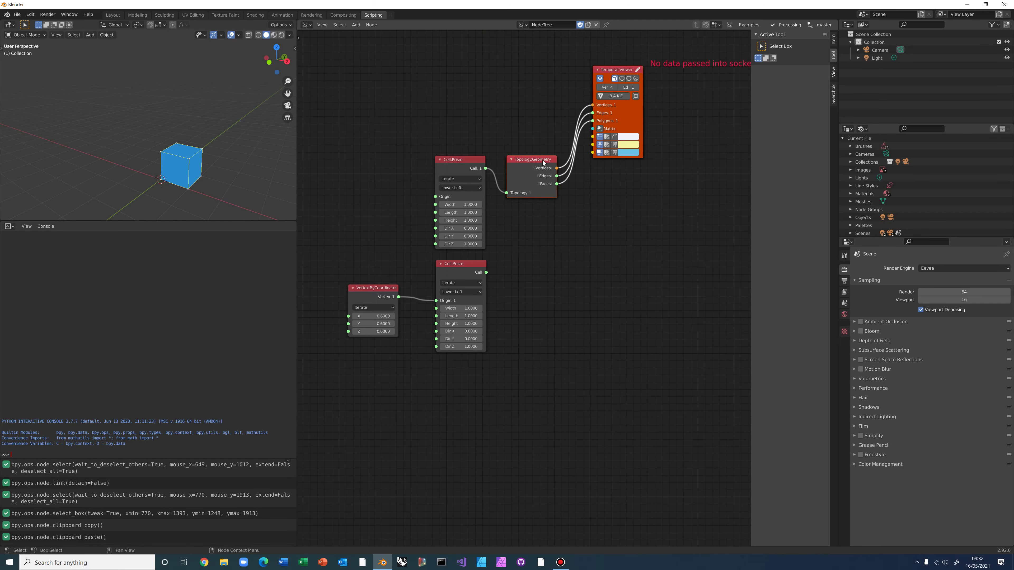
left_click_drag(543, 160, 535, 310)
left_click(544, 261)
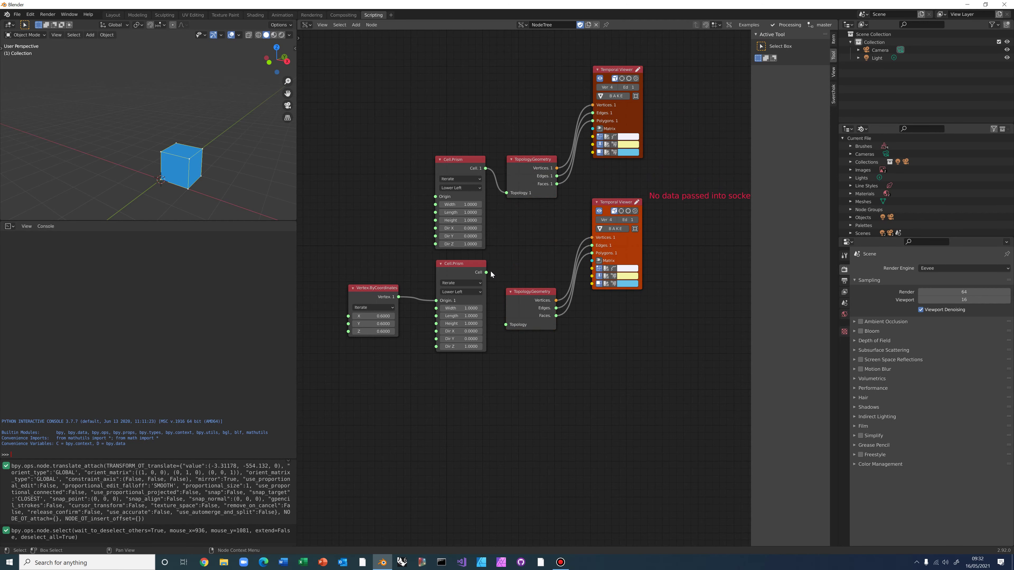
Change the polygon color of the duplicated temporary viewer to red
left_click_drag(624, 285, 632, 284)
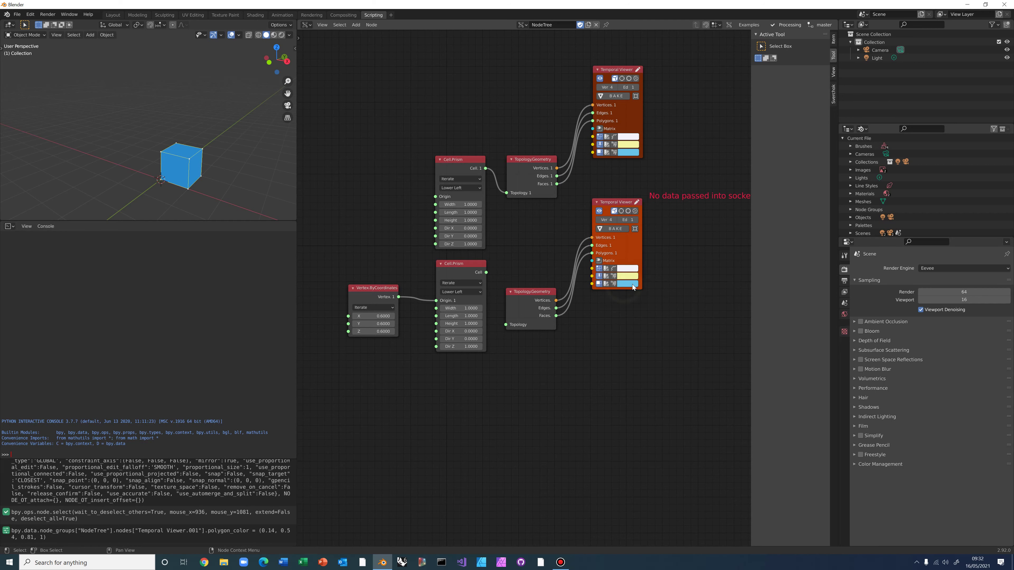
left_click(630, 284)
left_click(647, 226)
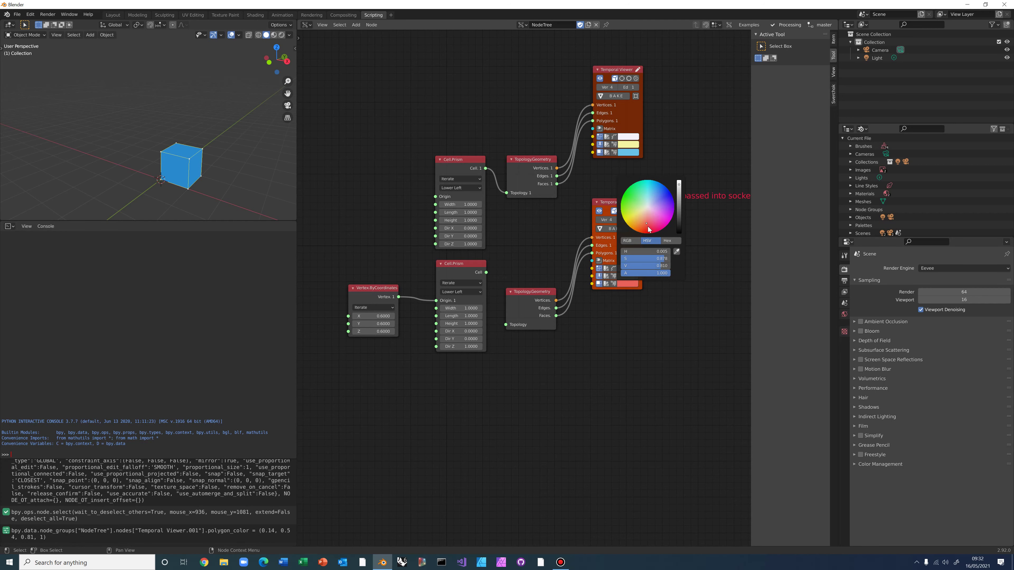
Connect the second Cell.Prism's Cell output to the duplicated Topology.Geometry and inspect both cubes in the 3D viewport
left_click(511, 294)
left_click_drag(486, 272, 506, 324)
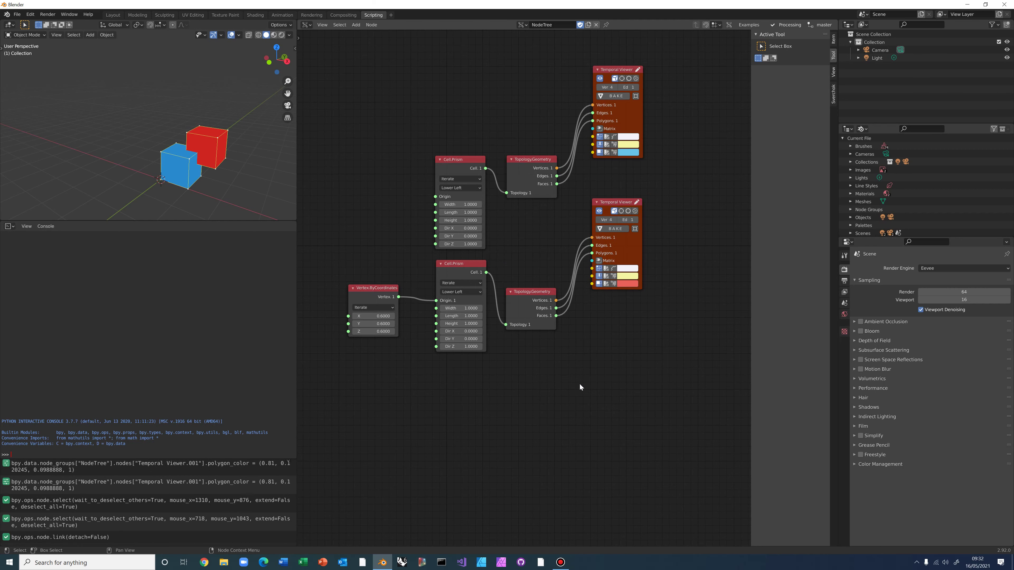
middle_click_drag(241, 173, 215, 186)
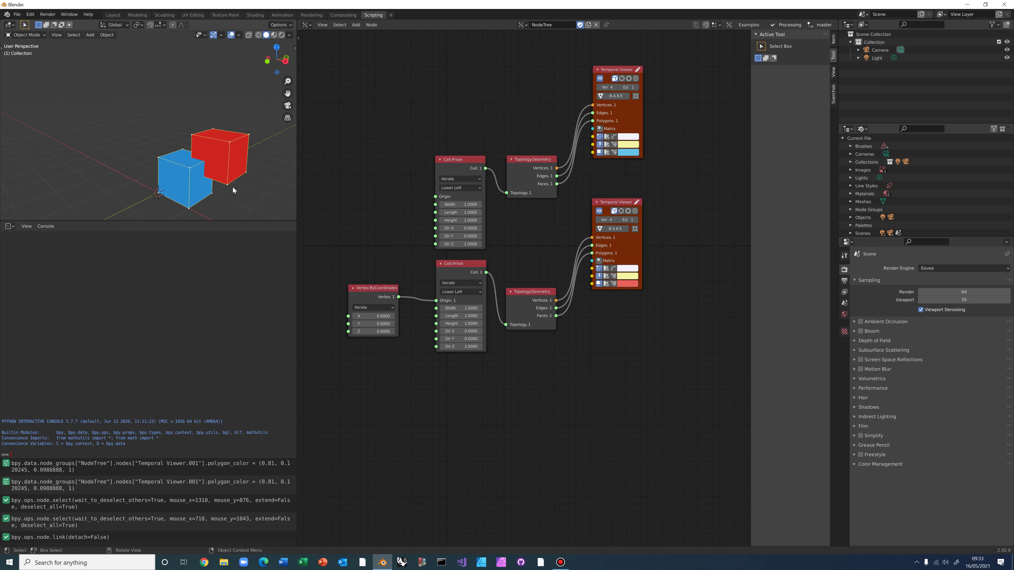
Add a Topology.Boolean node from the Topologic Topology category and place it below the second temporary viewer
scroll(527, 247, "up", 1)
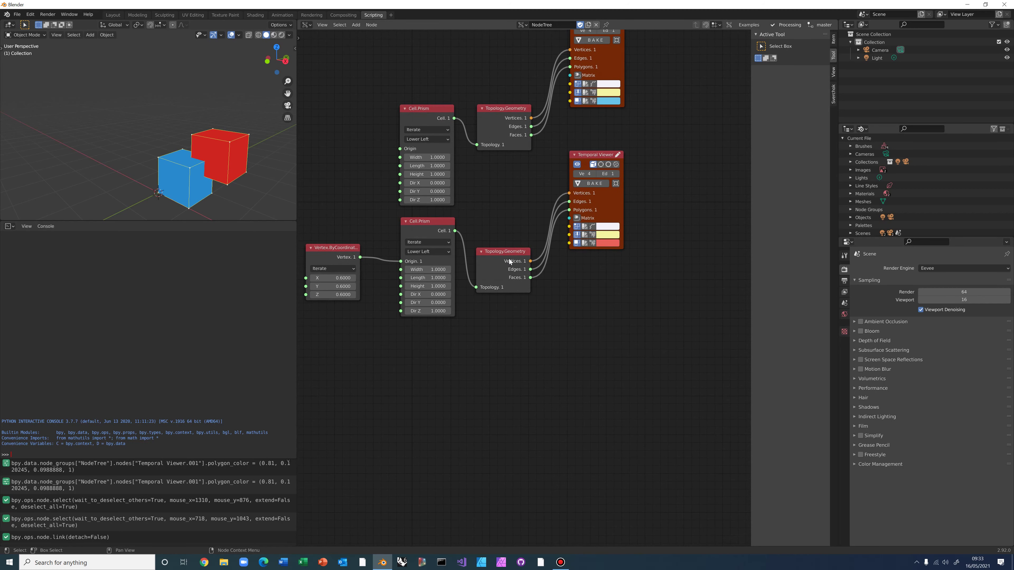
scroll(522, 290, "down", 1)
left_click(530, 346)
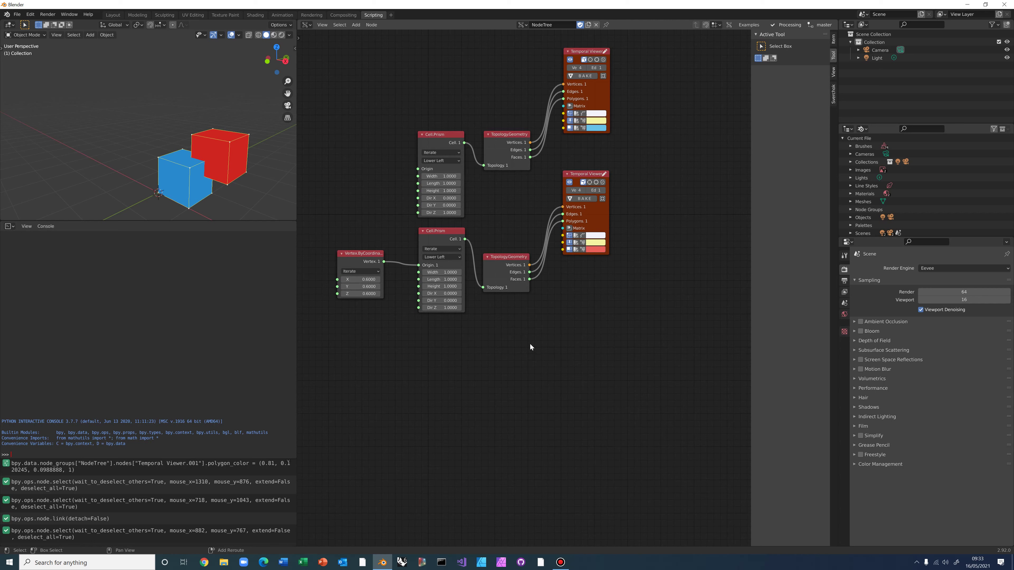
key("shift+a")
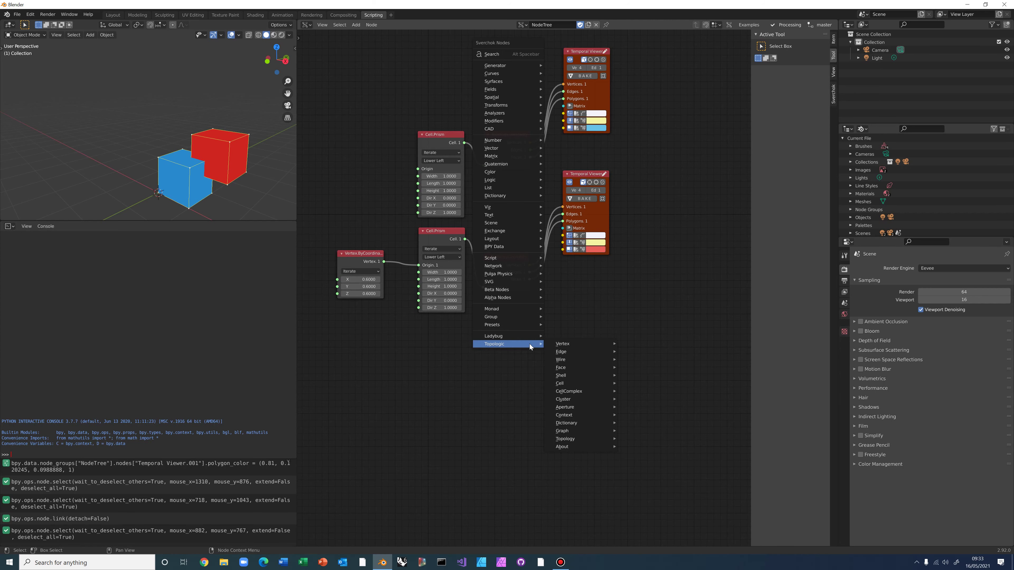
mouse_move(582, 437)
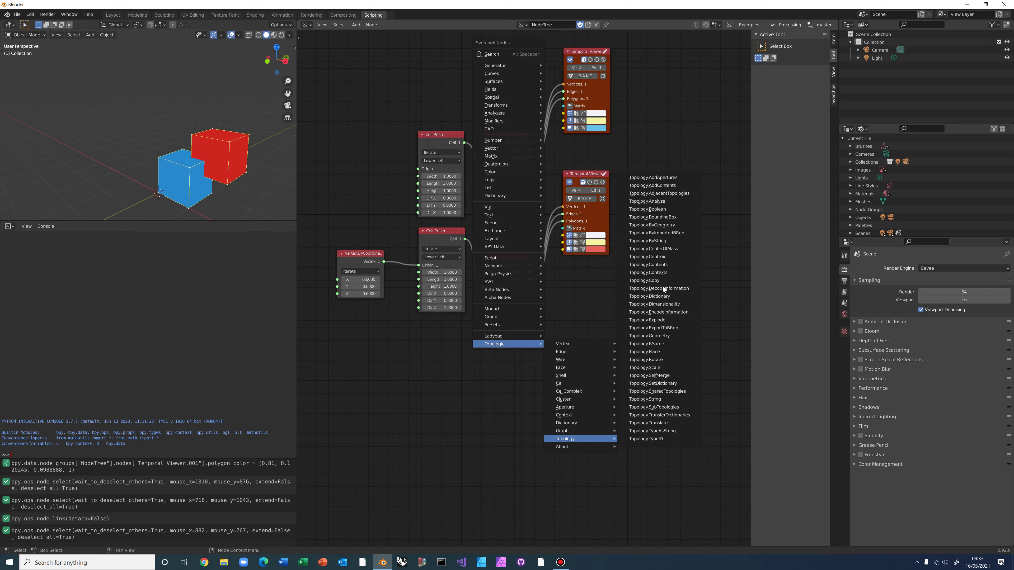
left_click(658, 210)
left_click(592, 299)
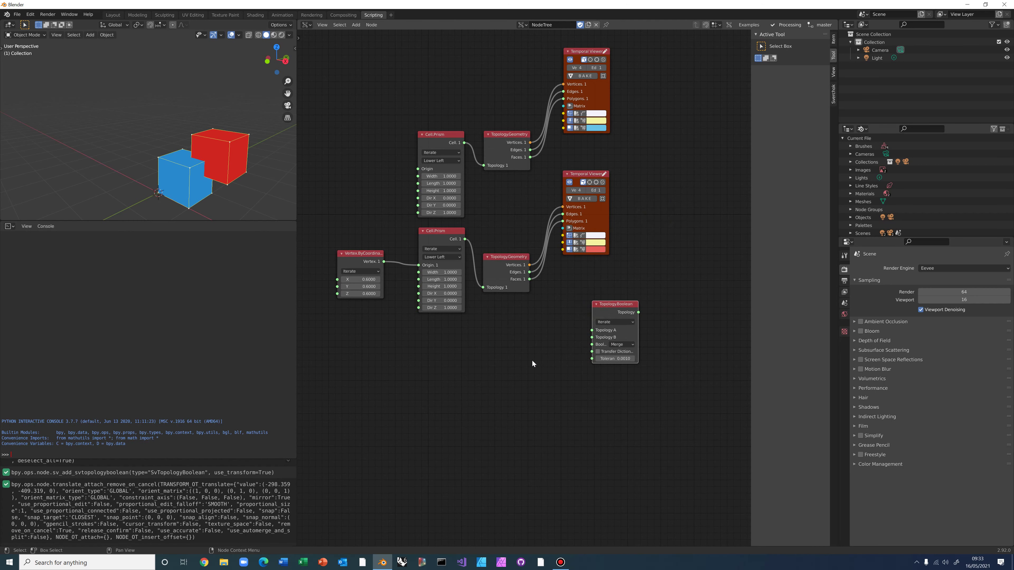
Examine the Topology.Boolean node's inputs and its replication options without changing the Iterate setting
scroll(537, 361, "up", 2)
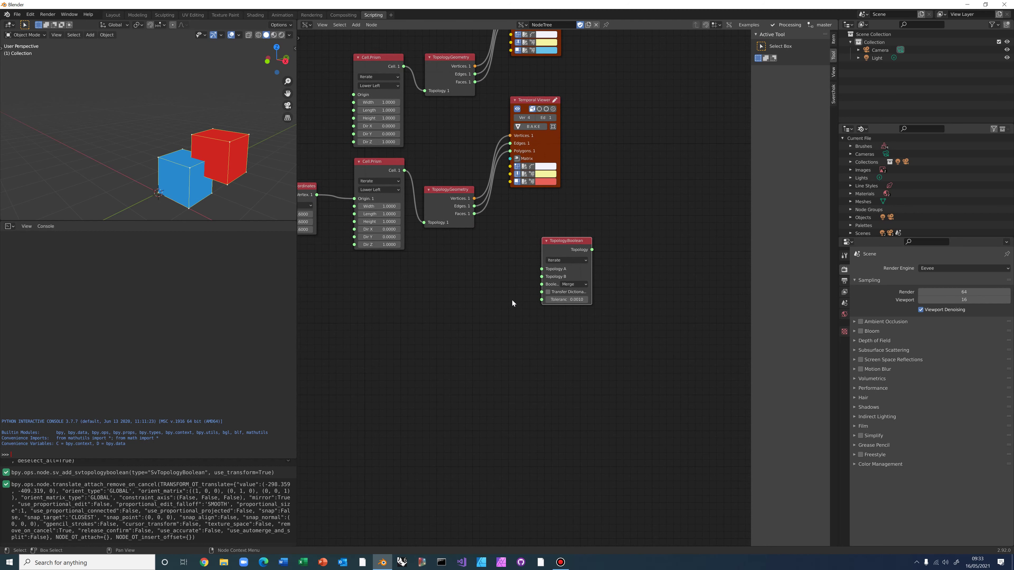
scroll(512, 298, "up", 1)
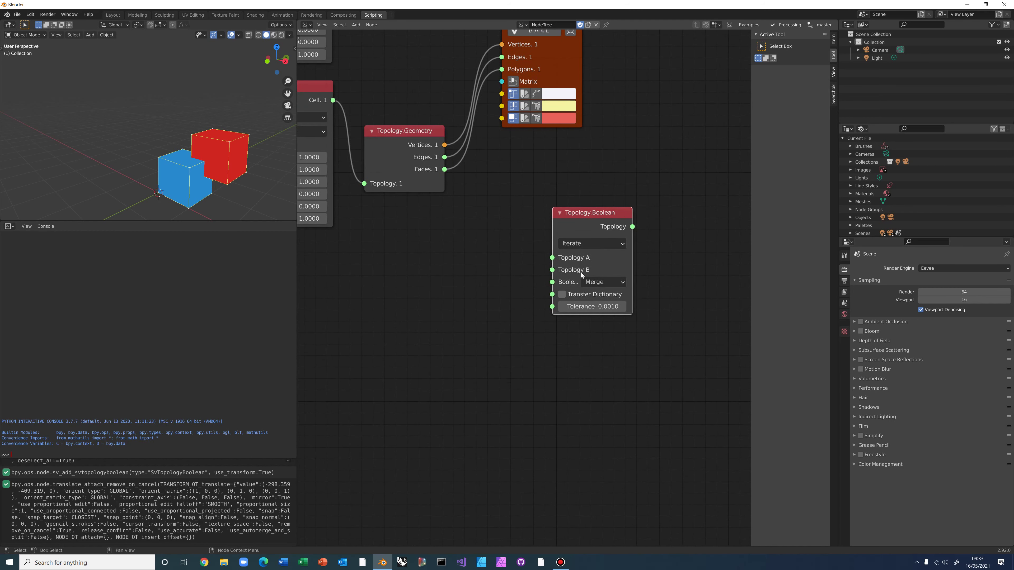
left_click(624, 242)
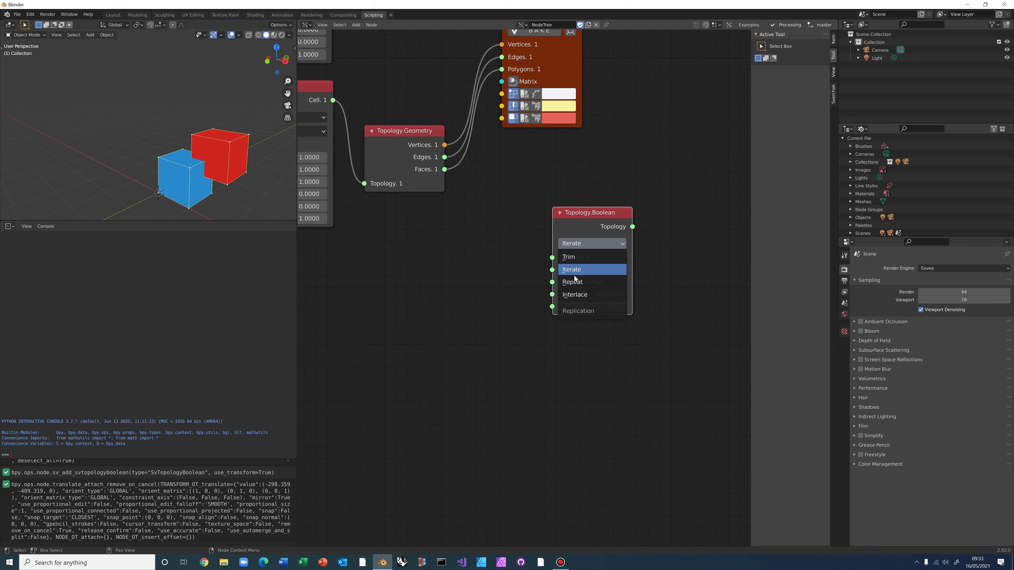
left_click(509, 247)
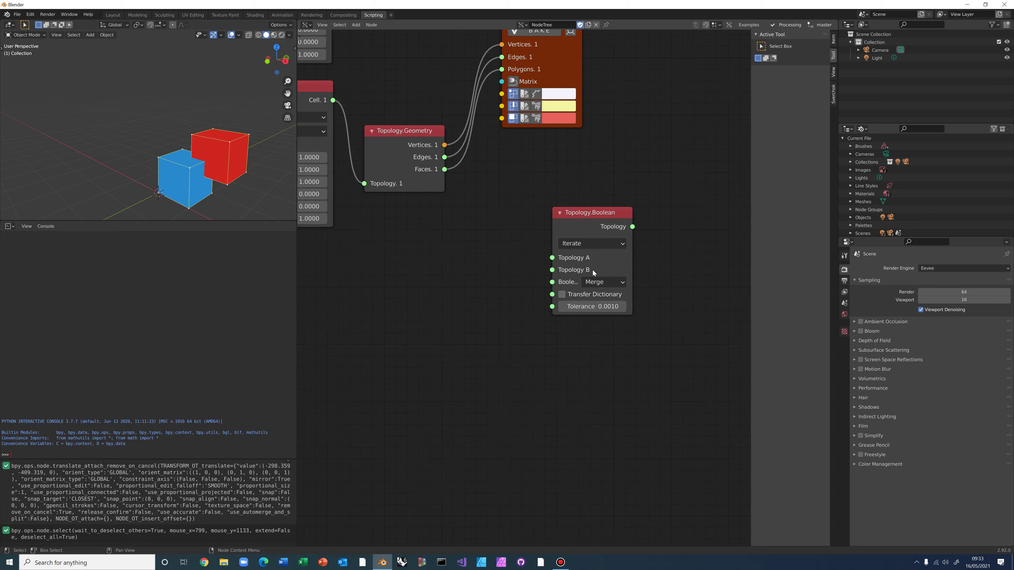
Widen the Topology.Boolean node slightly and choose Merge as its Boolean operation
mouse_move(630, 257)
left_mouse_down()
mouse_move(725, 254)
mouse_move(633, 254)
mouse_move(641, 255)
left_mouse_up()
left_click(627, 282)
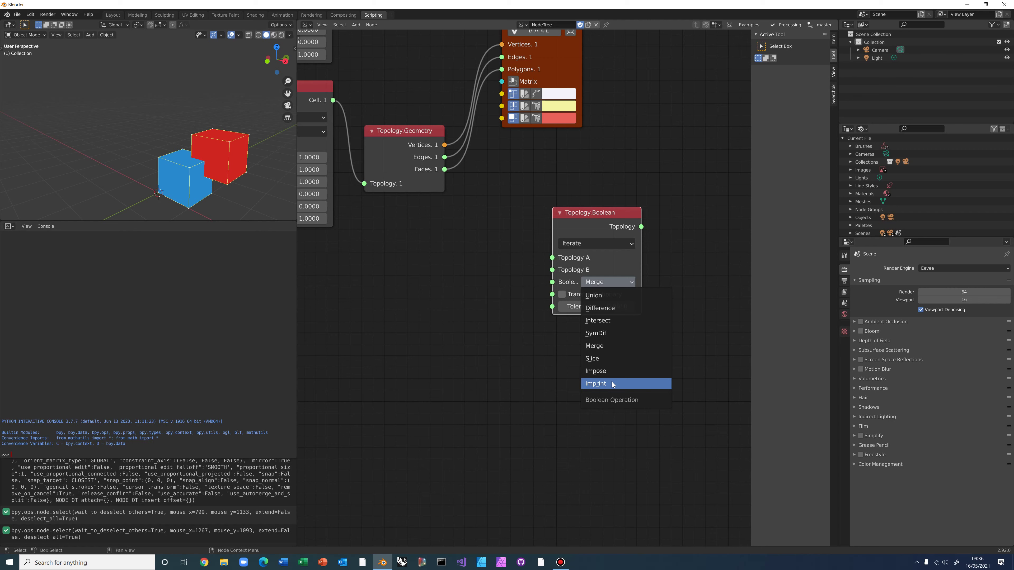
left_click(598, 346)
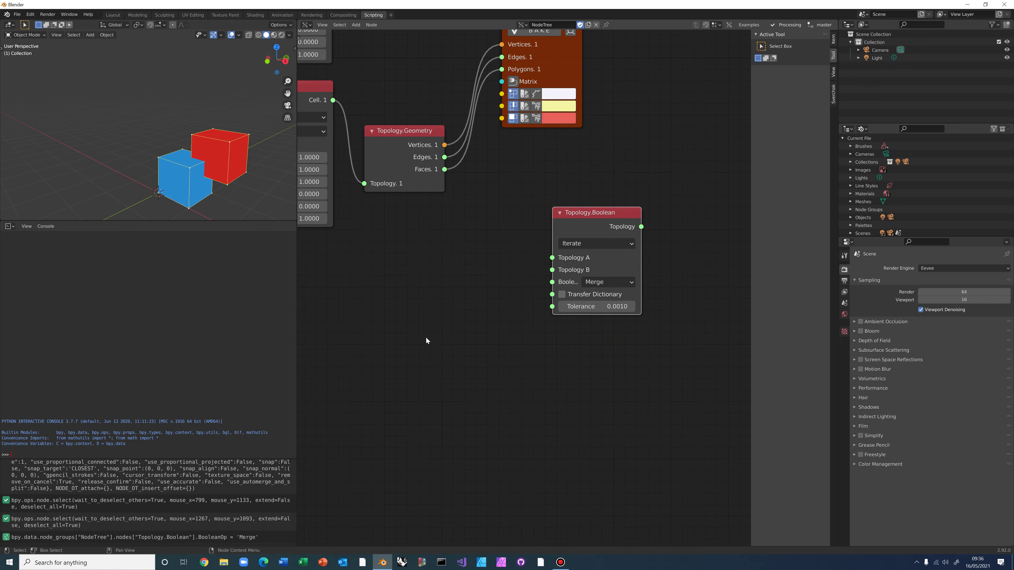
Connect the first Cell.Prism to Topology A and the second to Topology B of Topology.Boolean, and shift the Boolean node slightly down
scroll(460, 395, "down", 4)
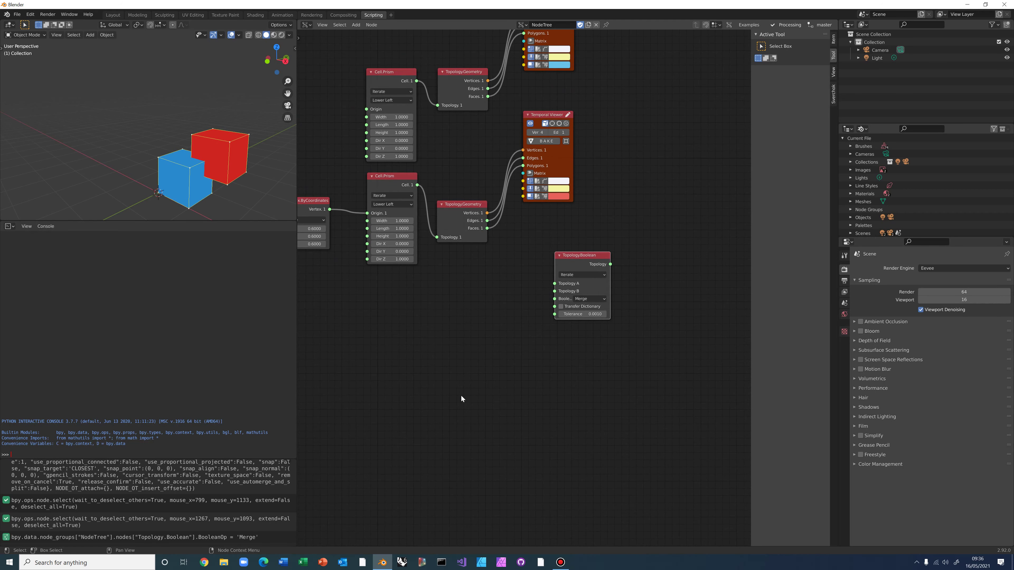
middle_click_drag(453, 422, 450, 436)
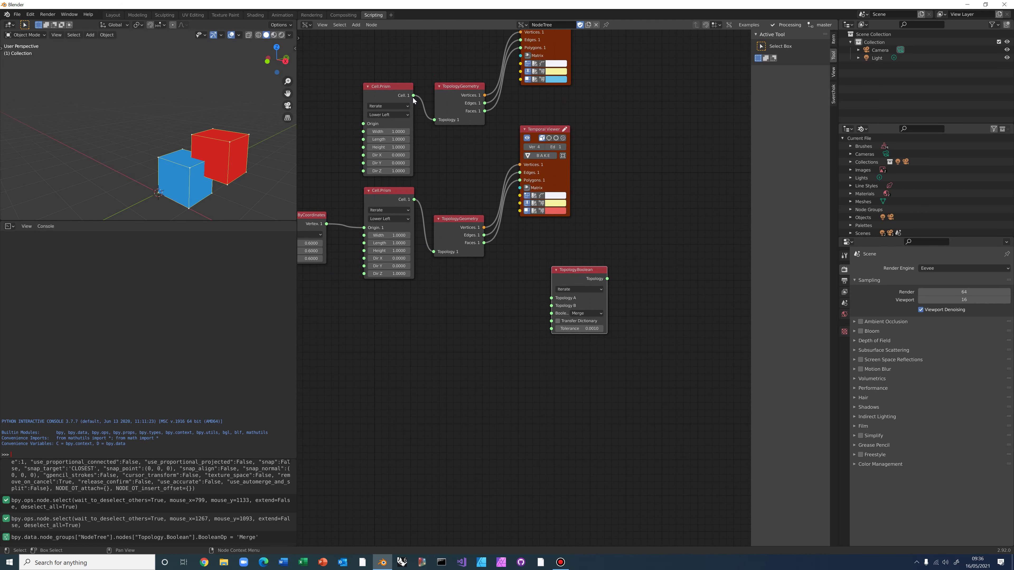
left_click_drag(412, 95, 545, 284)
left_click_drag(414, 199, 554, 306)
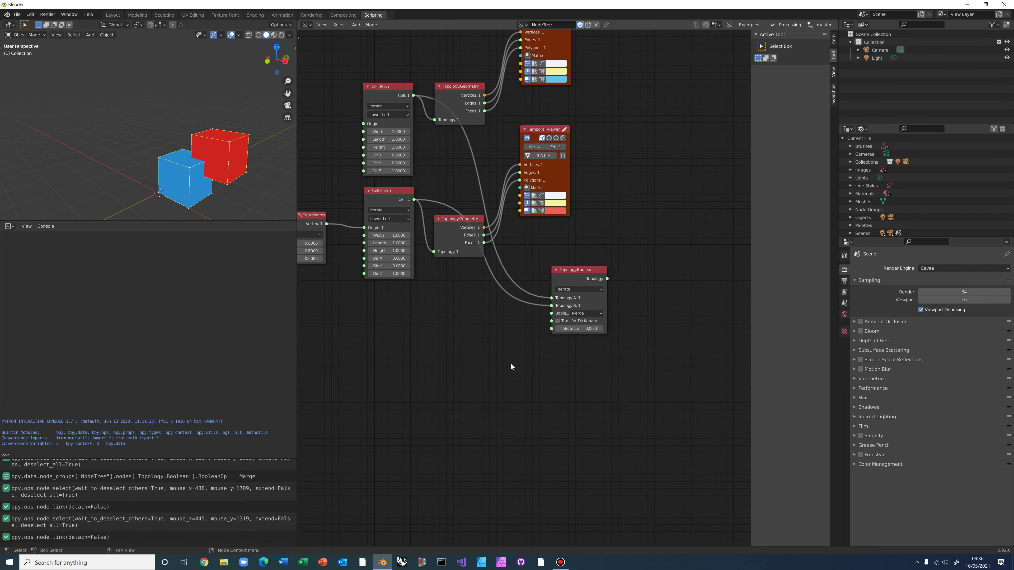
middle_click_drag(510, 363, 429, 346)
left_click_drag(495, 248, 494, 264)
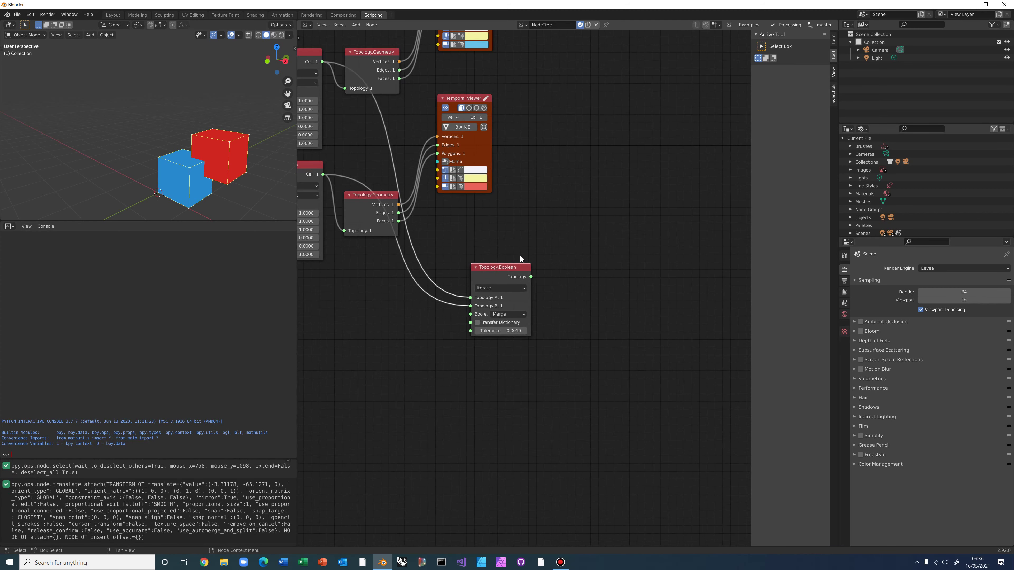
Attach a temporary stethoscope to the Topology.Boolean output and place it beside the Boolean node to inspect the merge result
scroll(519, 255, "up", 2)
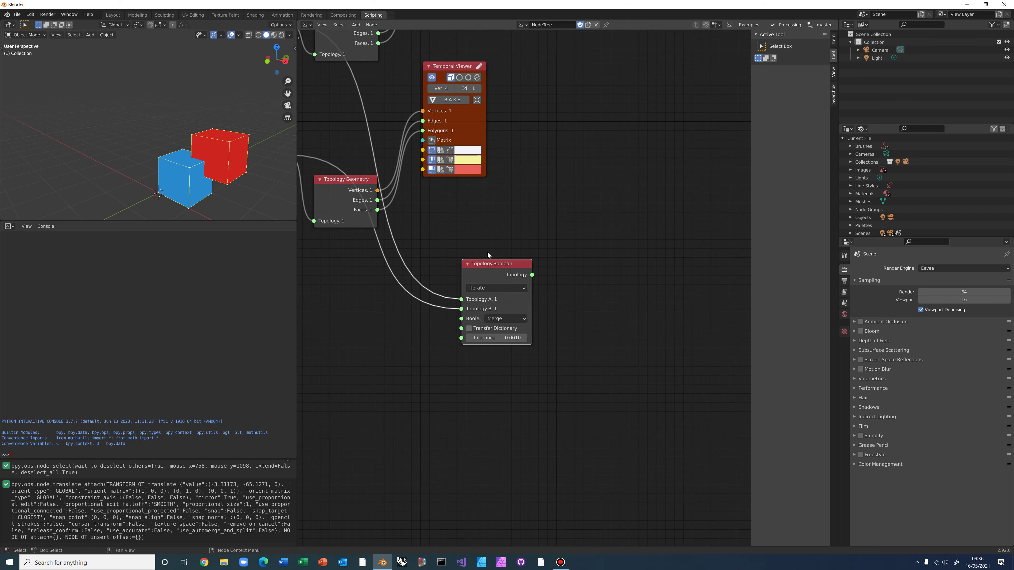
left_click(514, 265)
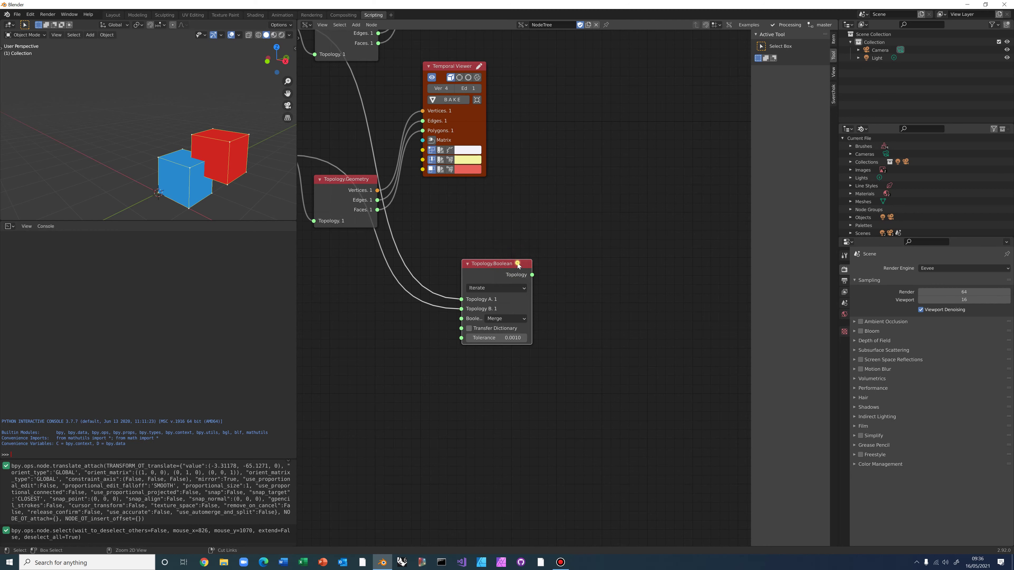
left_click(518, 263, "ctrl+shift")
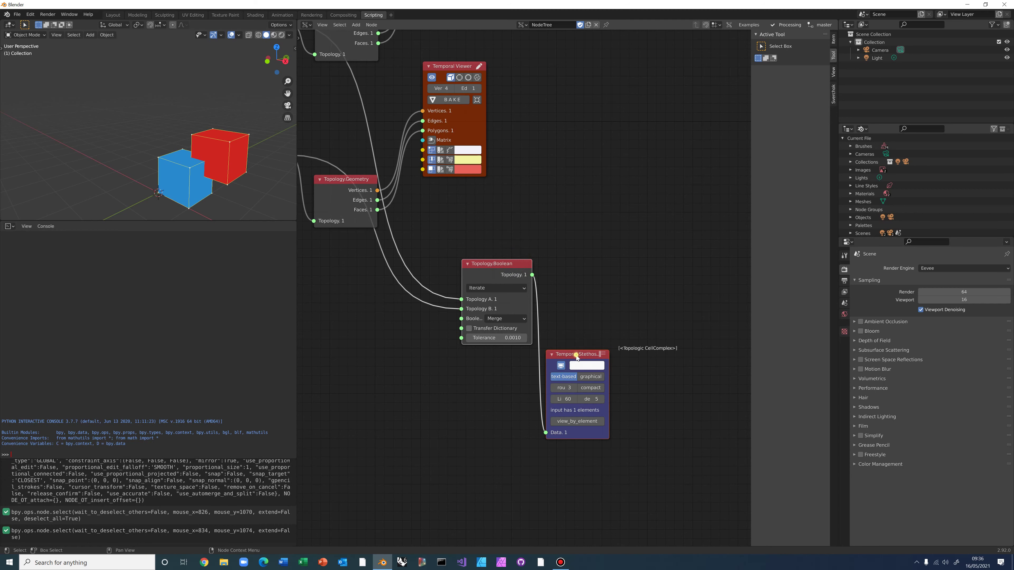
left_click_drag(576, 355, 591, 296)
left_click(569, 312)
left_click_drag(560, 352, 591, 254)
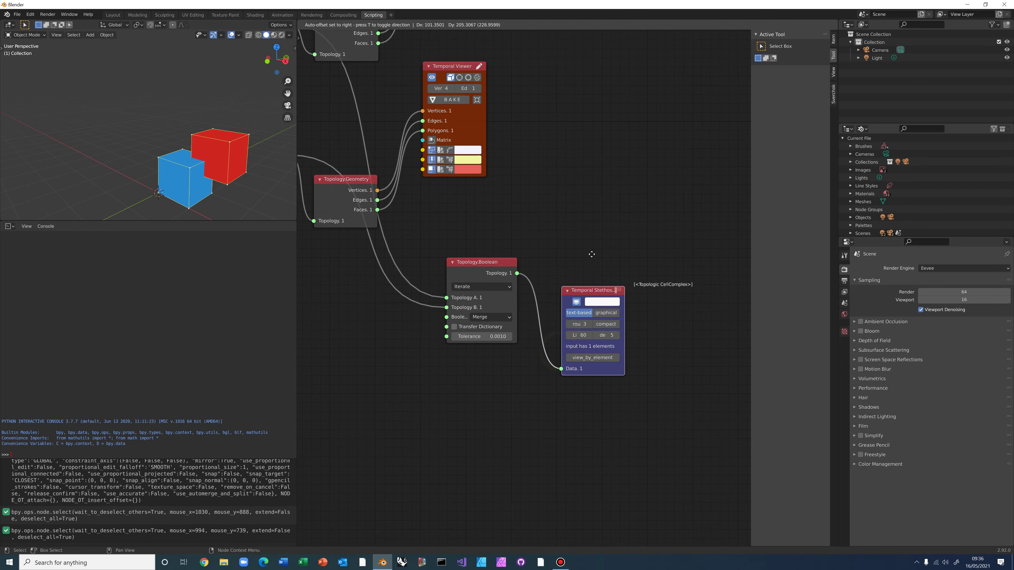
Place the stethoscope beside and slightly above Topology.Boolean and inspect the merged topology's type
left_click(585, 229)
middle_click_drag(637, 244, 603, 259)
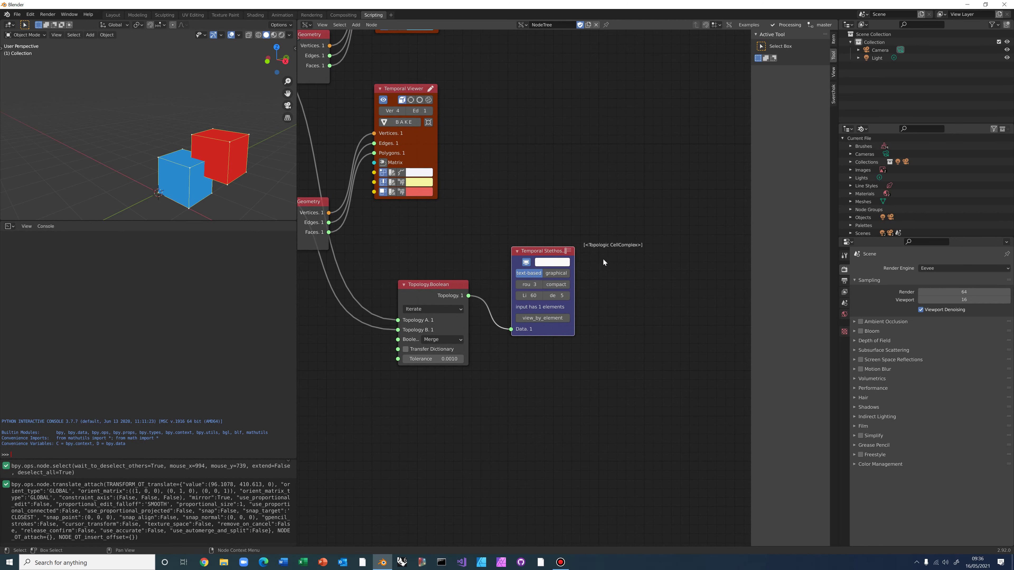
scroll(637, 247, "up", 2)
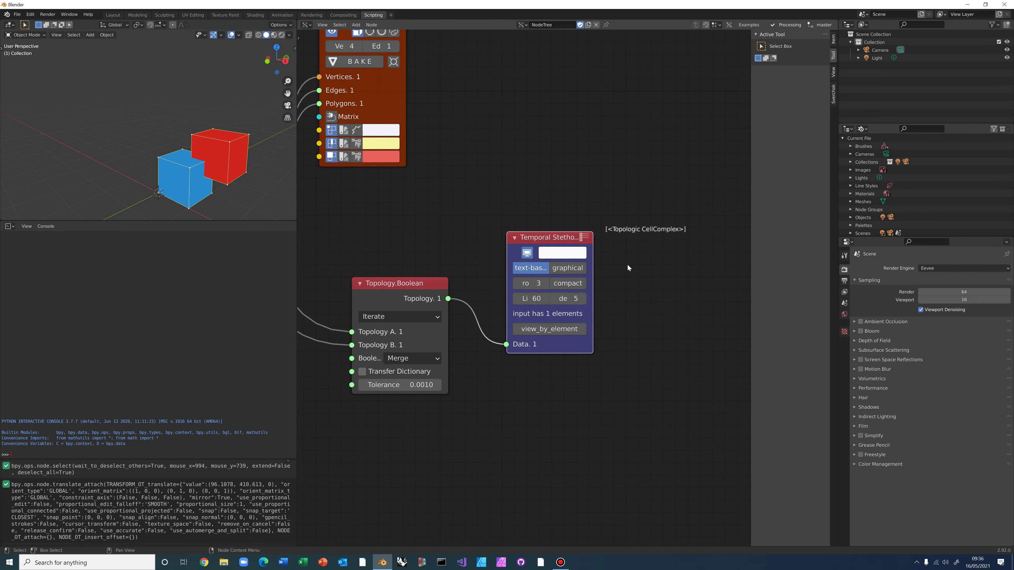
scroll(644, 248, "down", 3)
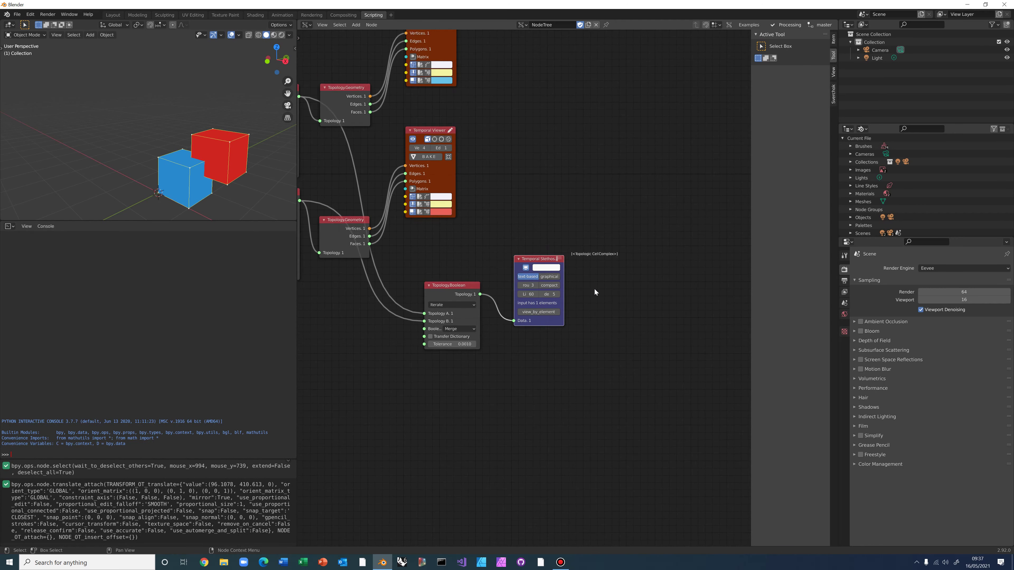
Add a Topology.SubTopologies node below the stethoscope
middle_click_drag(592, 246, 576, 202)
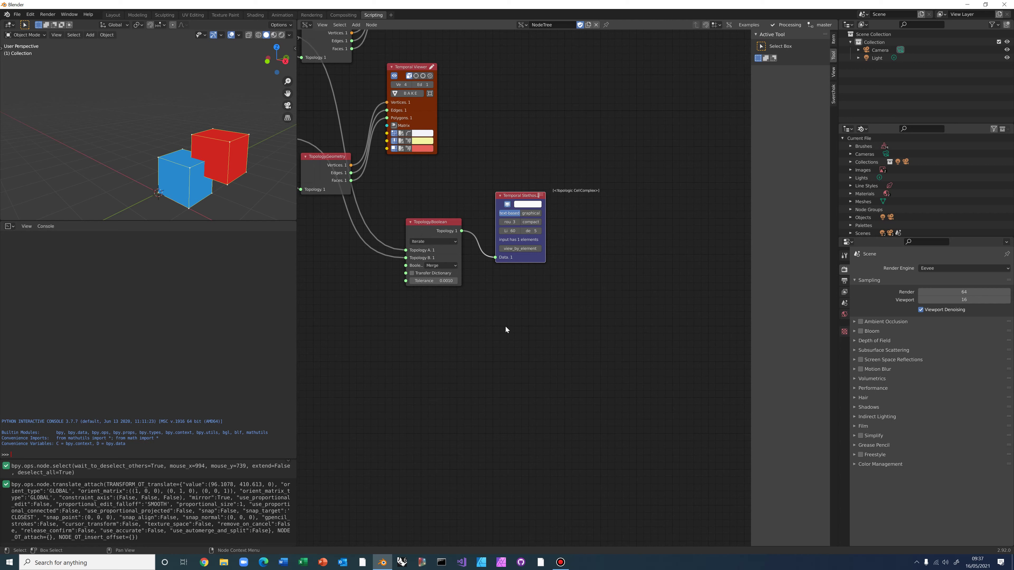
left_click(501, 313)
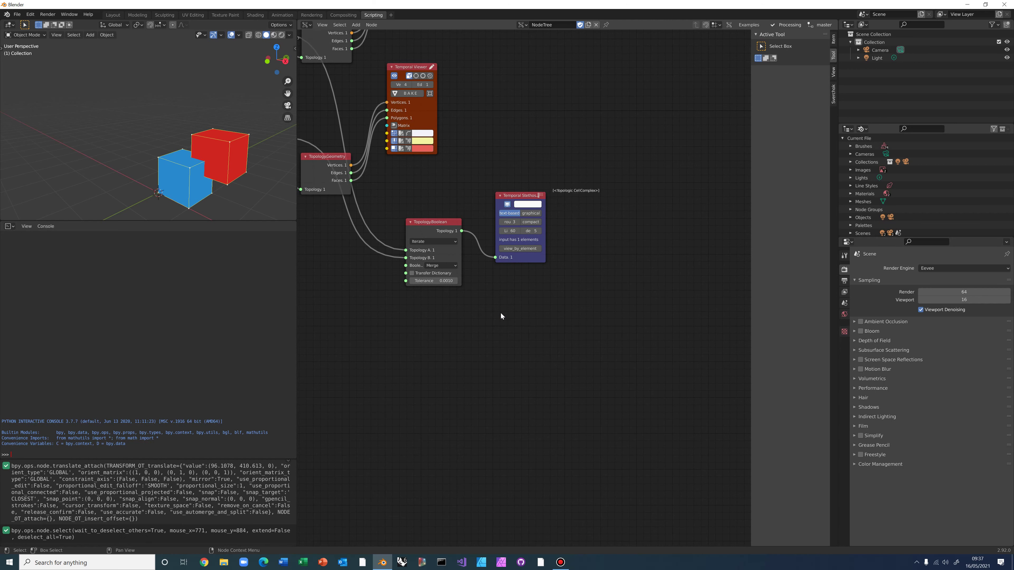
key("alt+space")
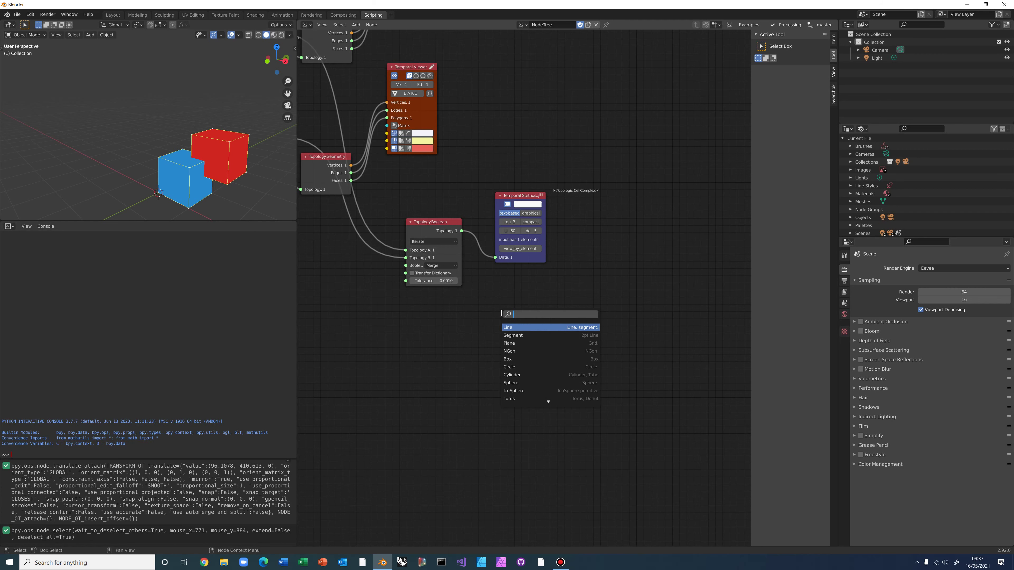
type("SAub")
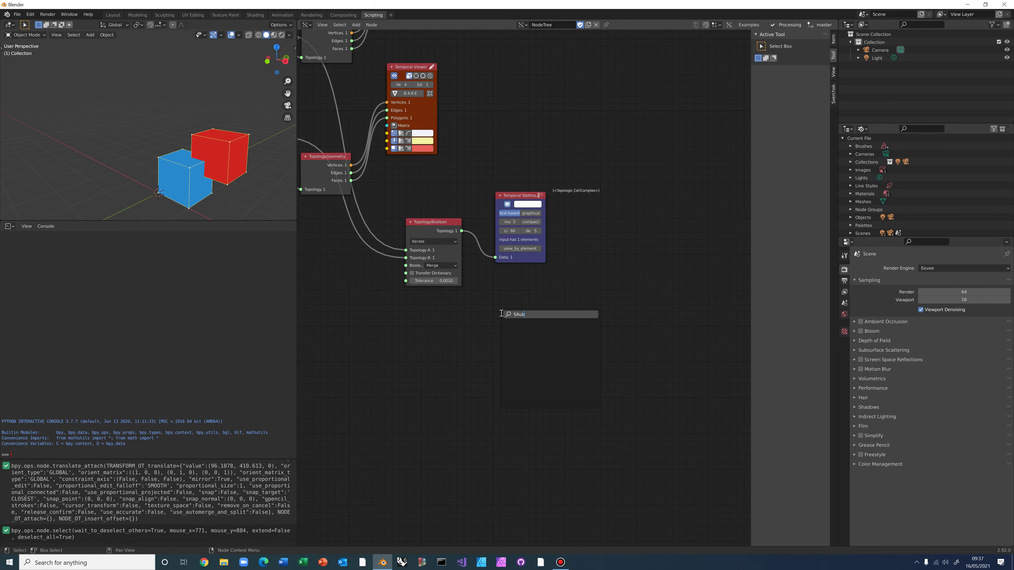
key("BackSpace")
key("BackSpace")
key("BackSpace")
type("Subt")
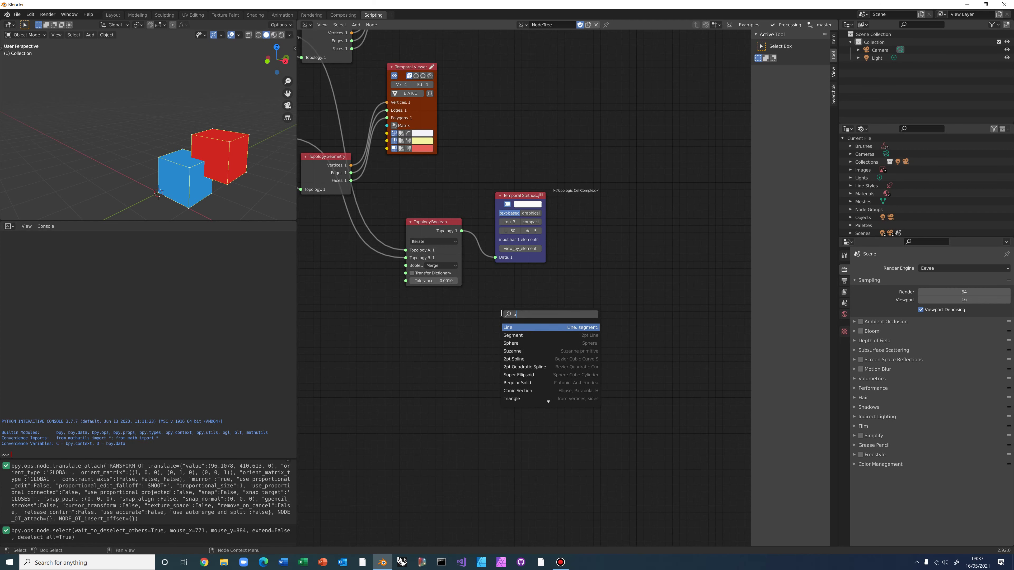
type("io")
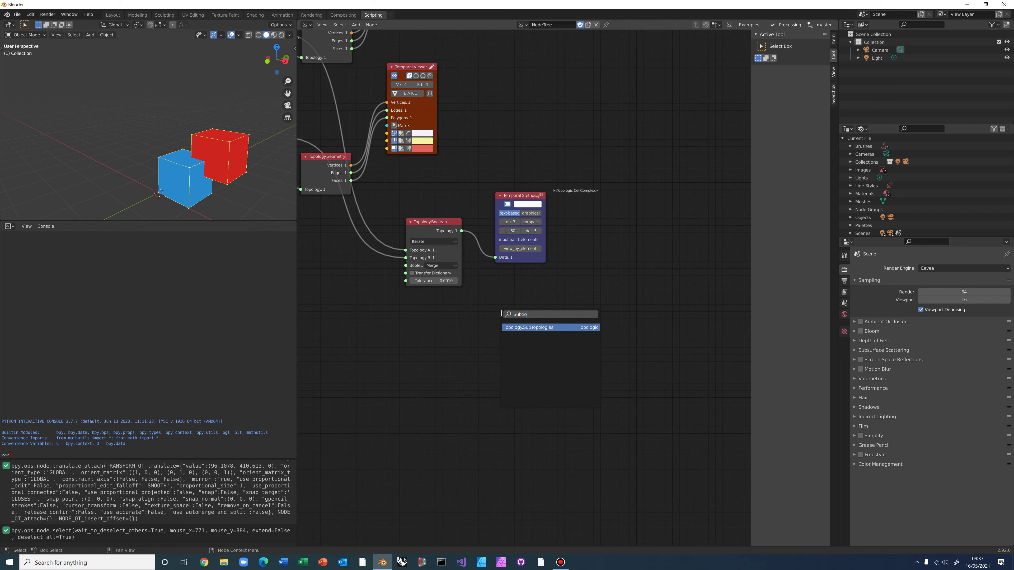
left_click(518, 327)
left_click(542, 316)
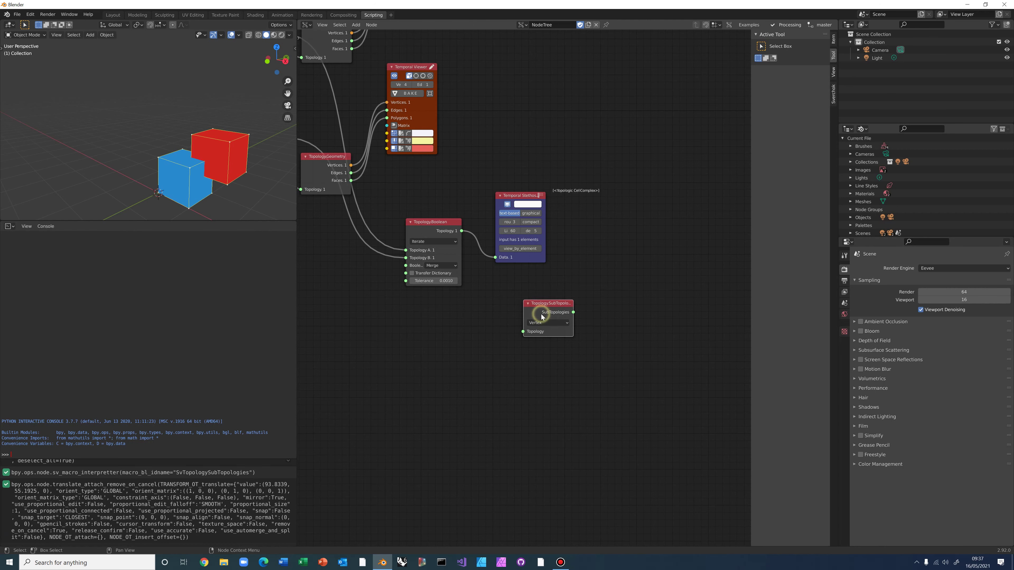
Set the SubTopologies type to Cell and connect the Topology.Boolean output to its Topology input
left_click(542, 322)
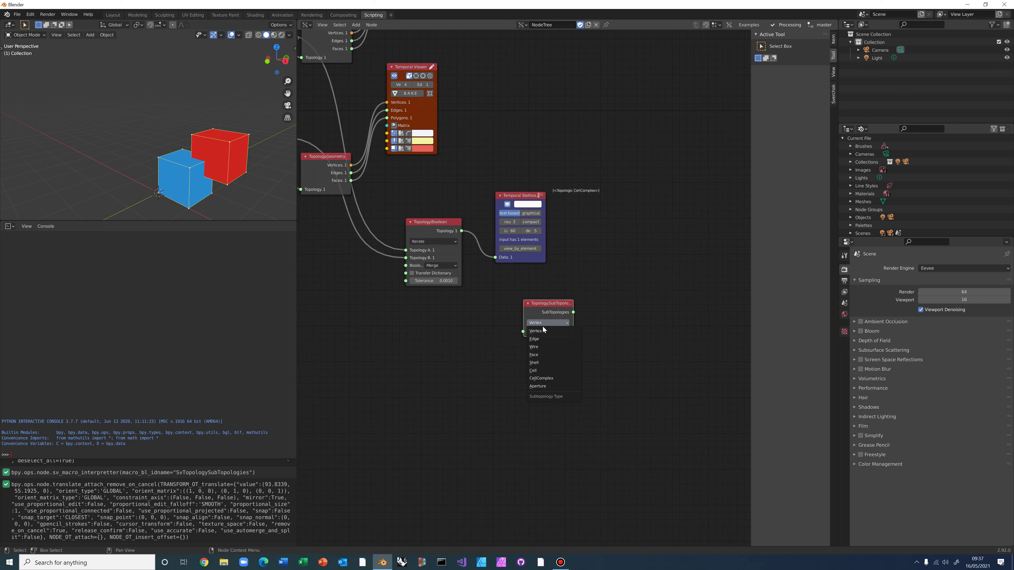
left_click(535, 370)
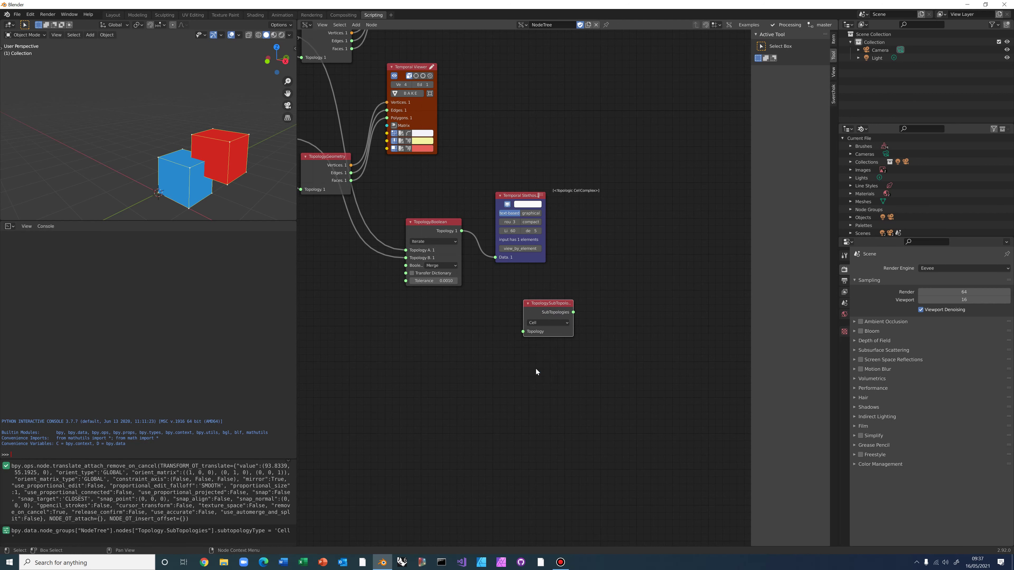
left_click_drag(462, 231, 527, 333)
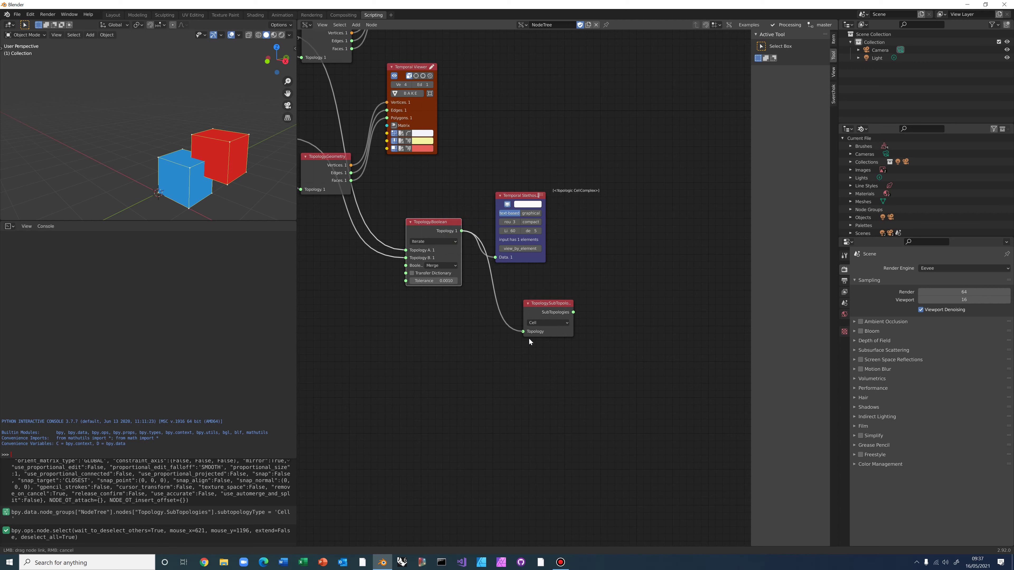
Attach the temporary stethoscope to Topology.SubTopologies, place it beside that node and inspect the extracted cells
left_click(552, 304)
left_click(551, 303, "ctrl+shift")
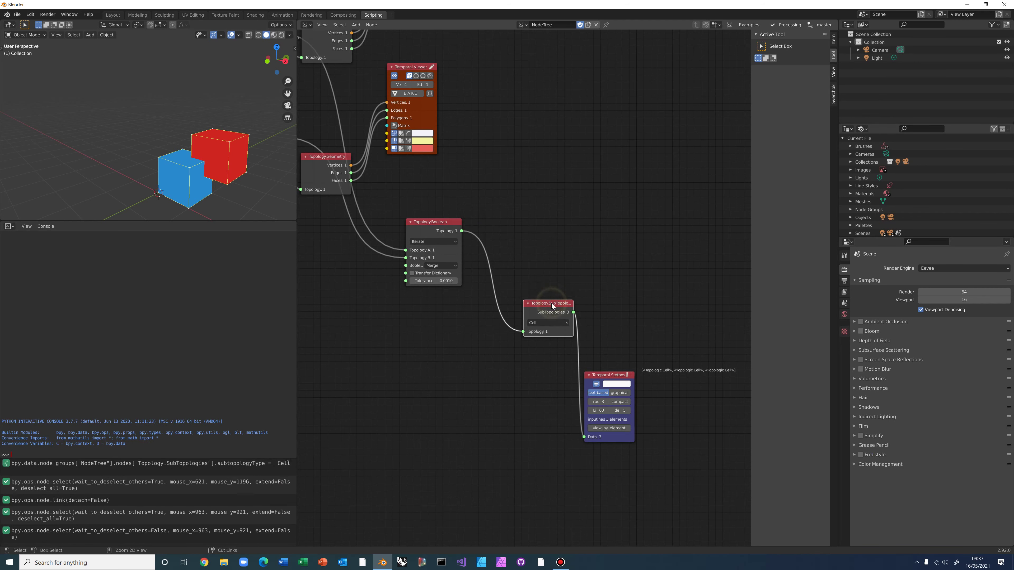
middle_click_drag(535, 263, 477, 221)
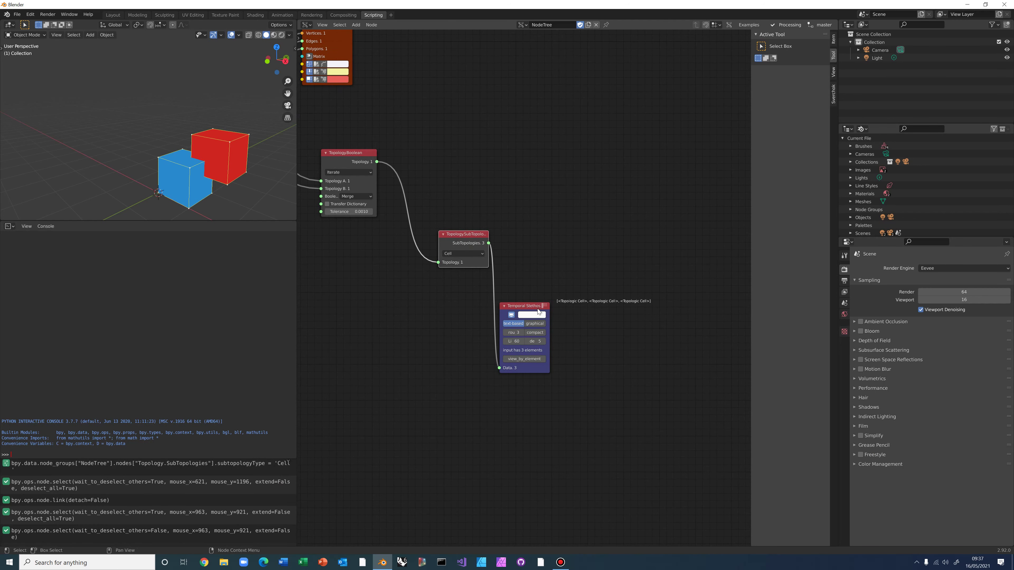
left_click_drag(538, 310, 541, 226)
scroll(586, 227, "up", 1)
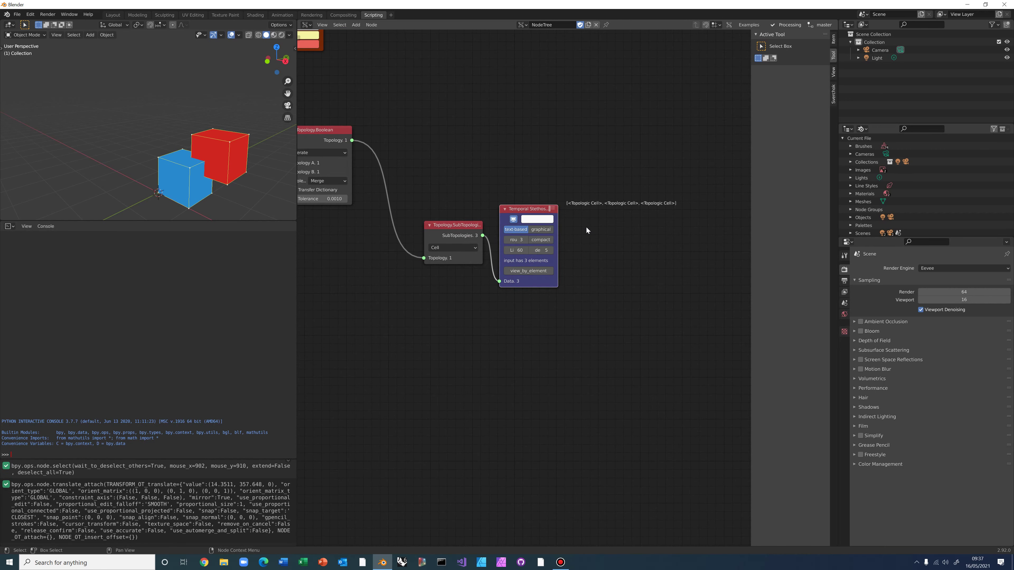
scroll(586, 226, "up", 1)
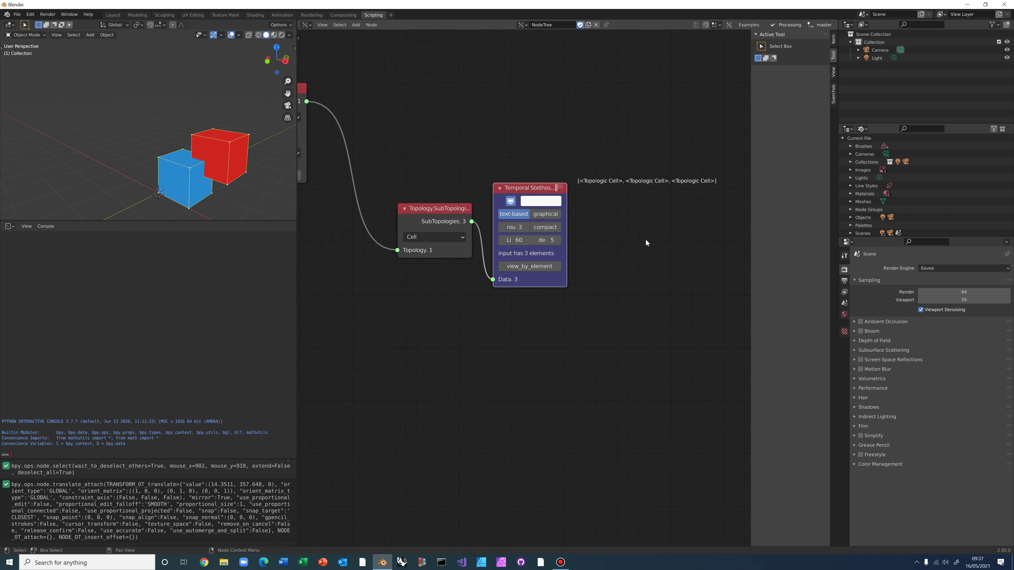
scroll(645, 240, "down", 2)
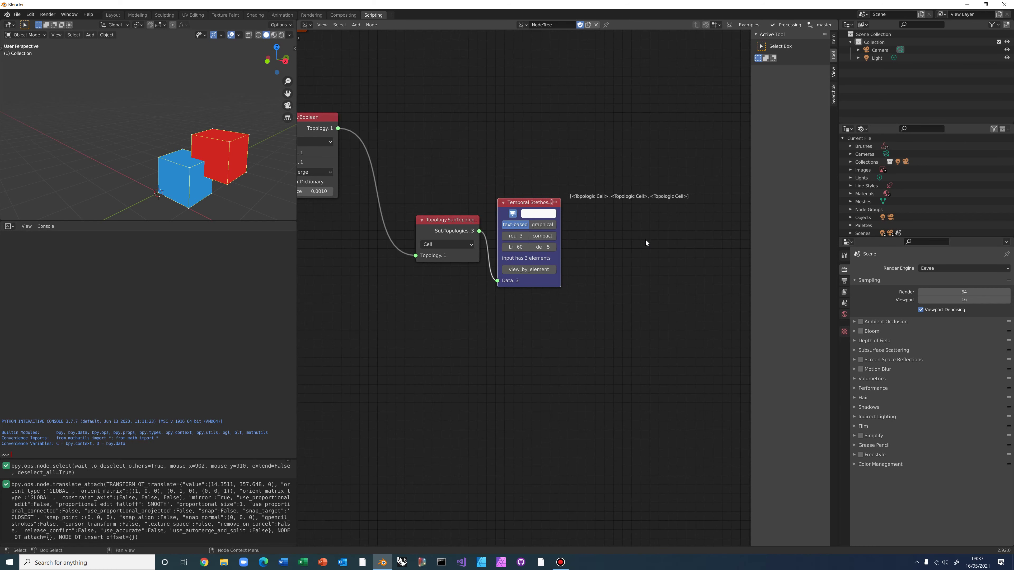
middle_click_drag(627, 246, 571, 268)
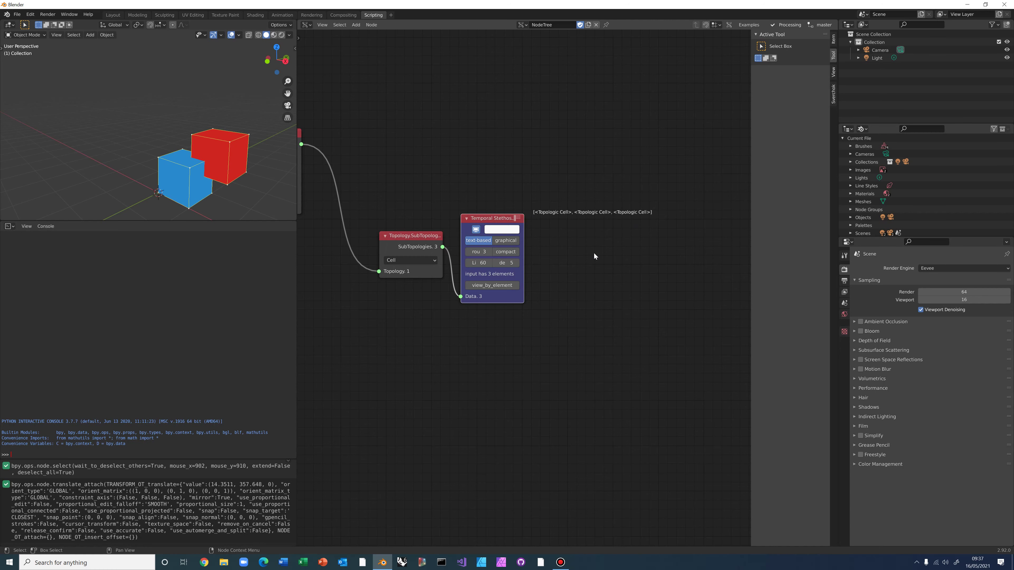
scroll(594, 257, "down", 1)
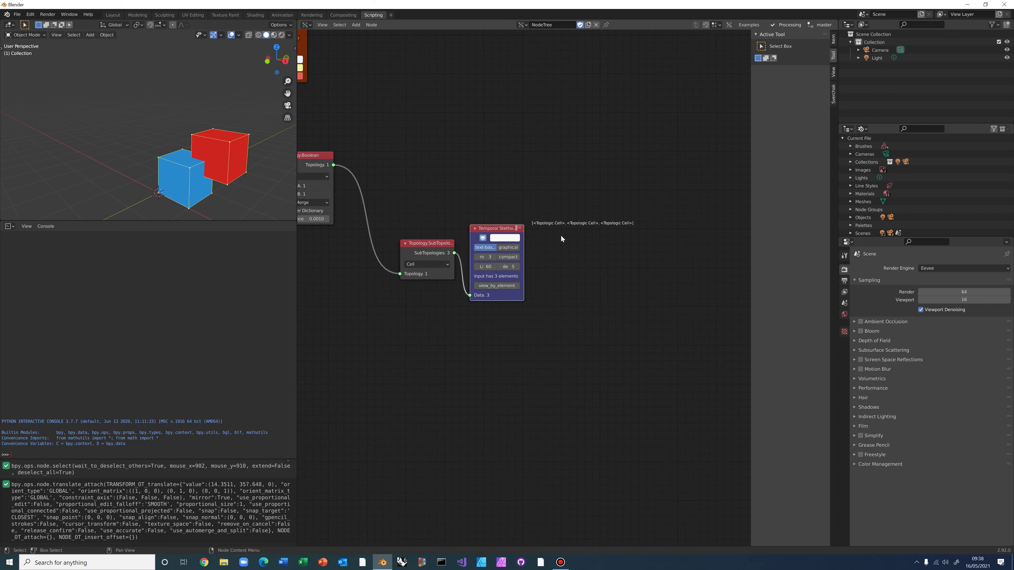
scroll(561, 237, "up", 2)
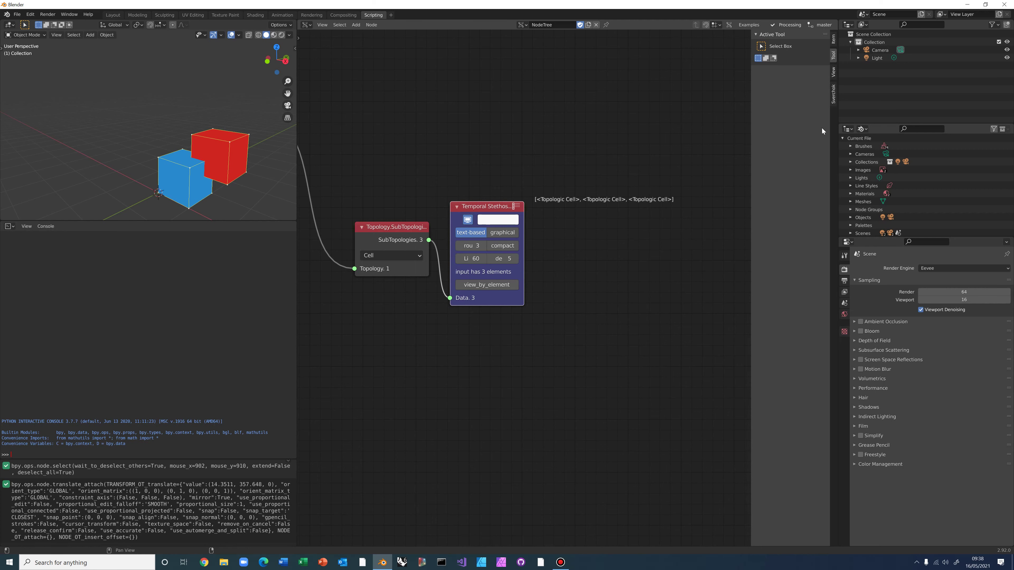
Enable socket menus for the active Sverchok node tree and apply Wrap to the SubTopologies output
left_click(835, 94)
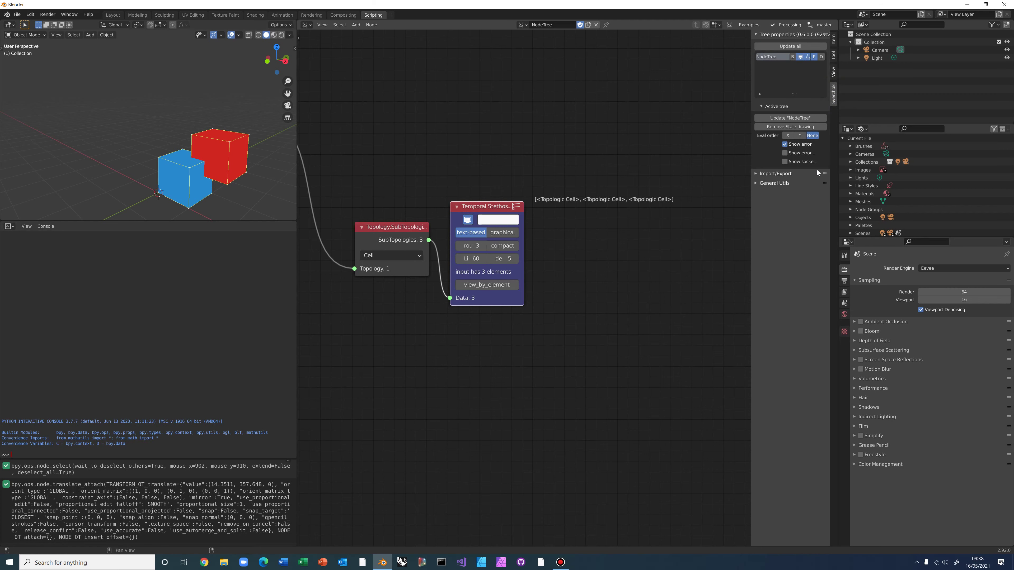
left_click(784, 162)
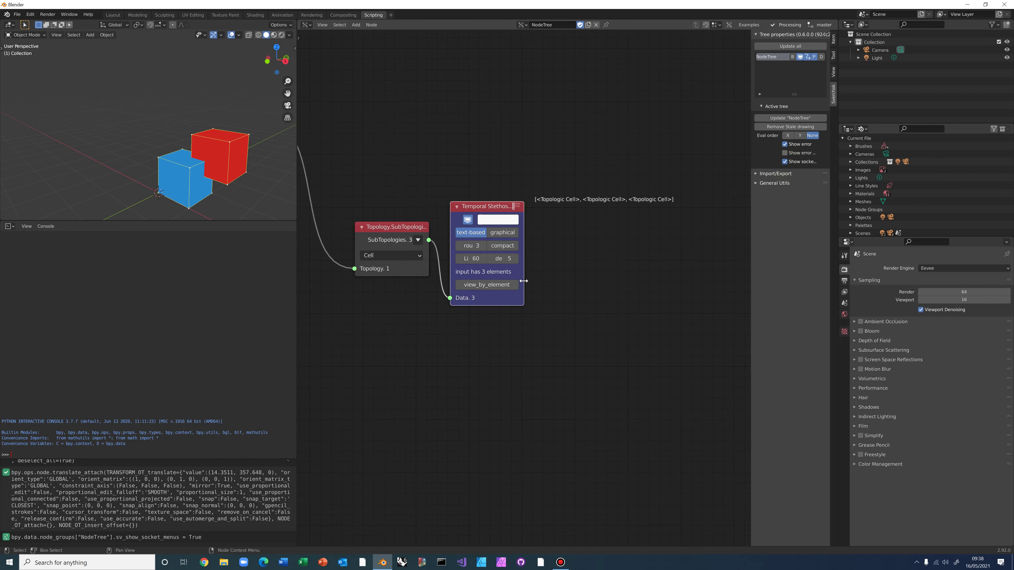
left_click(418, 240)
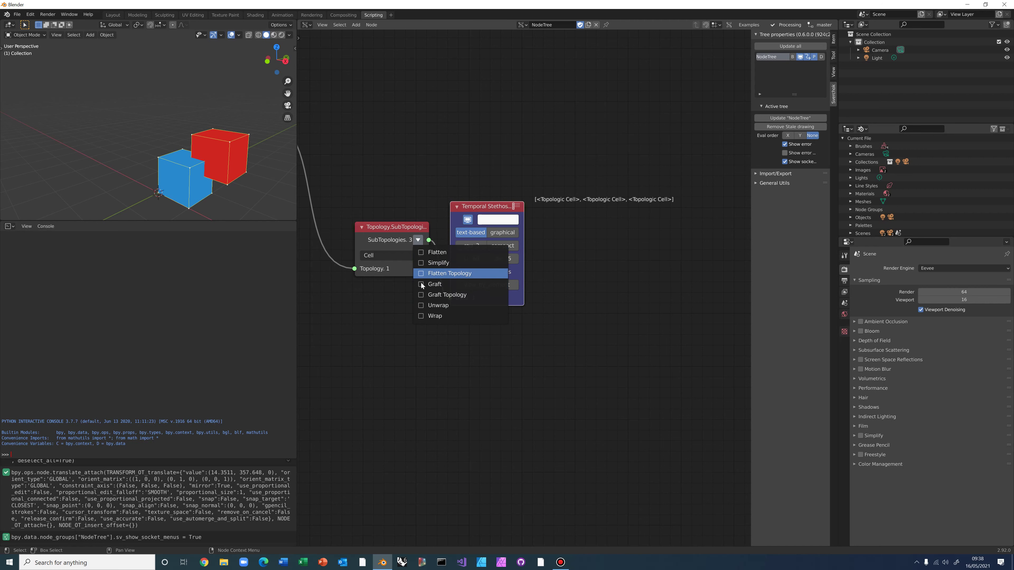
left_click(422, 316)
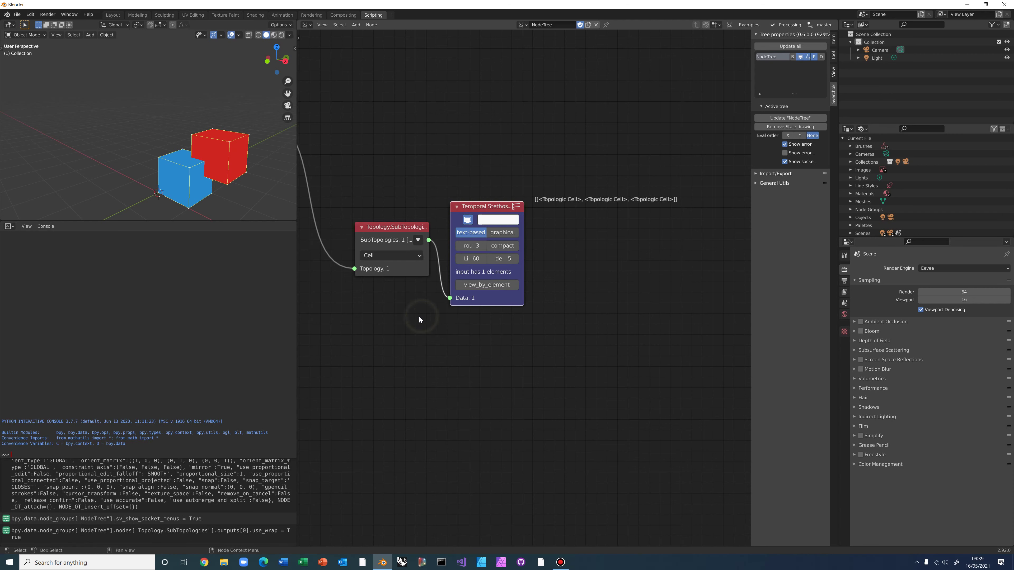
Examine the wrapped list in the stethoscope and the socket options of the SubTopologies output
middle_click_drag(504, 232, 376, 288, "ctrl")
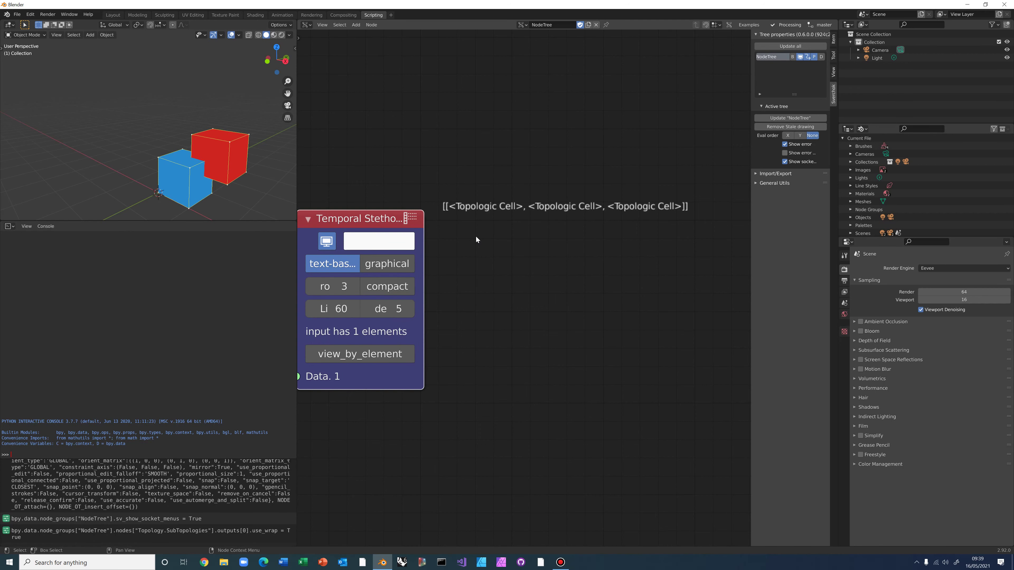
scroll(493, 272, "down", 1)
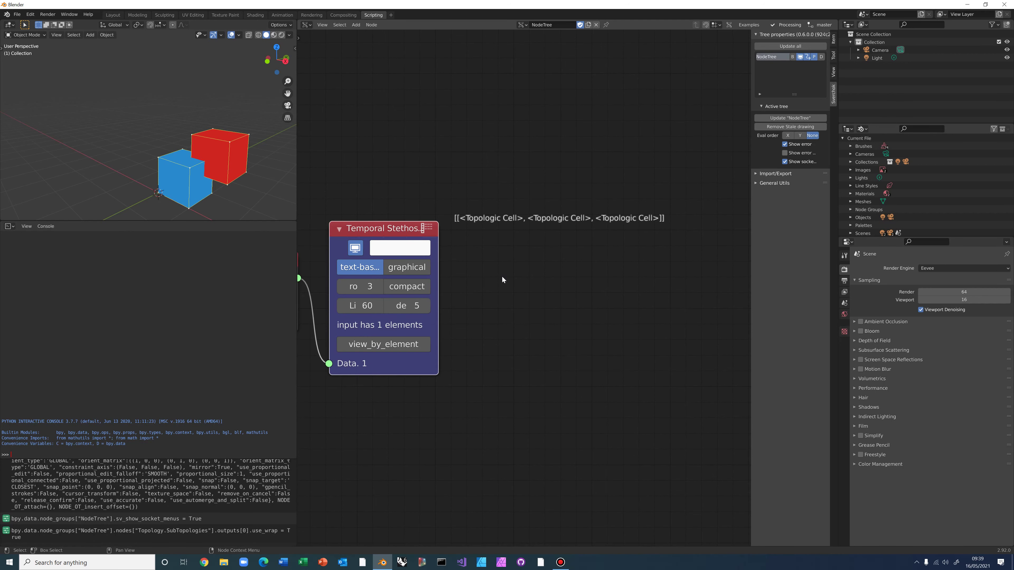
scroll(501, 276, "down", 2)
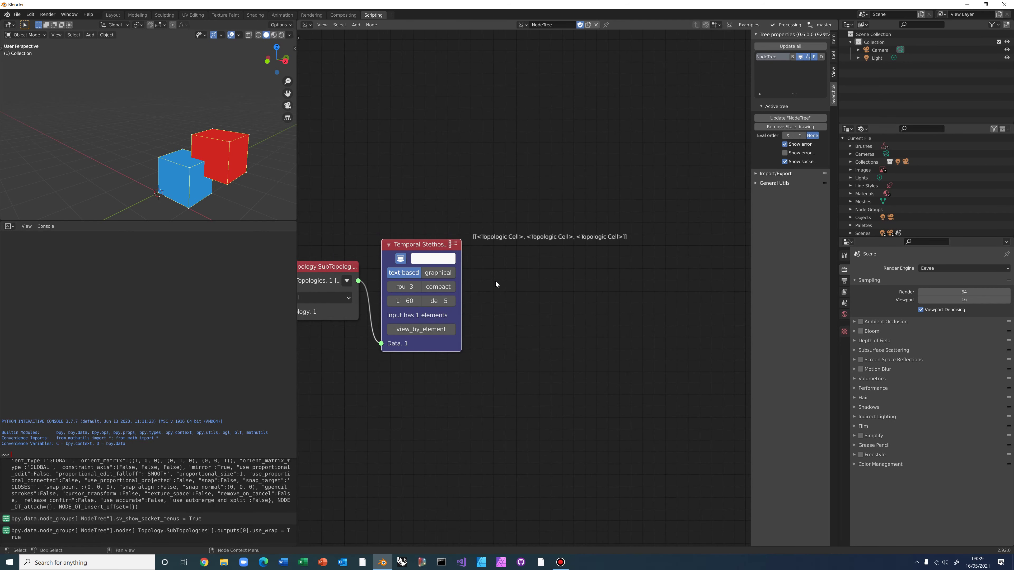
left_click(347, 281)
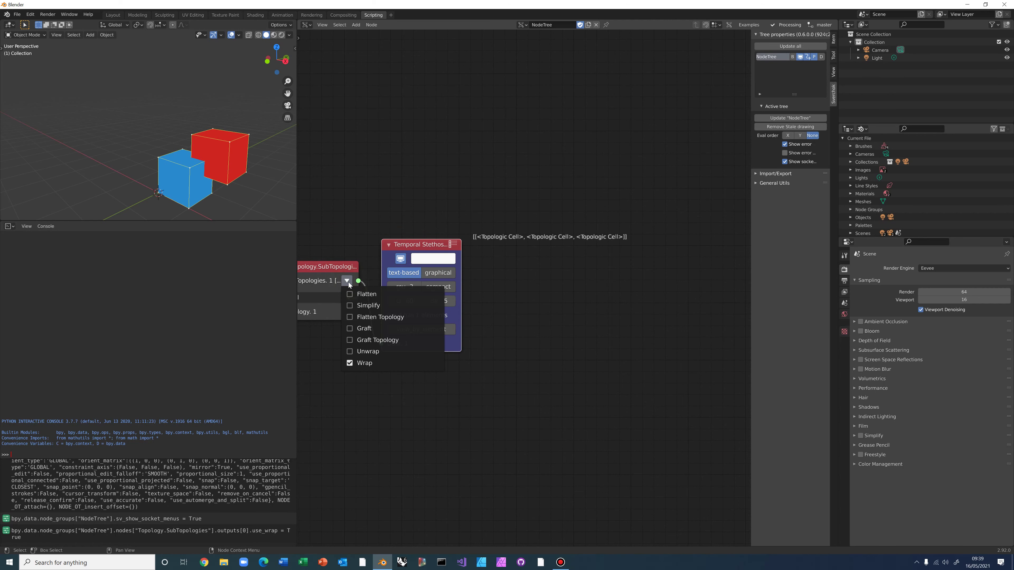
left_click(360, 363)
middle_click_drag(431, 192, 503, 163)
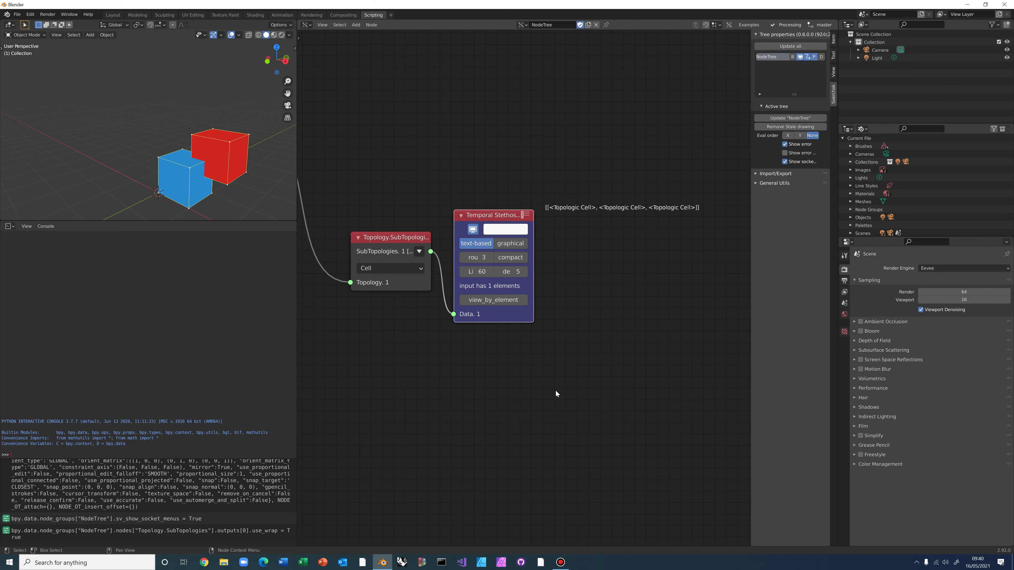
Move the Topology.SubTopologies node up and closer to Topology.Boolean
scroll(535, 402, "down", 3)
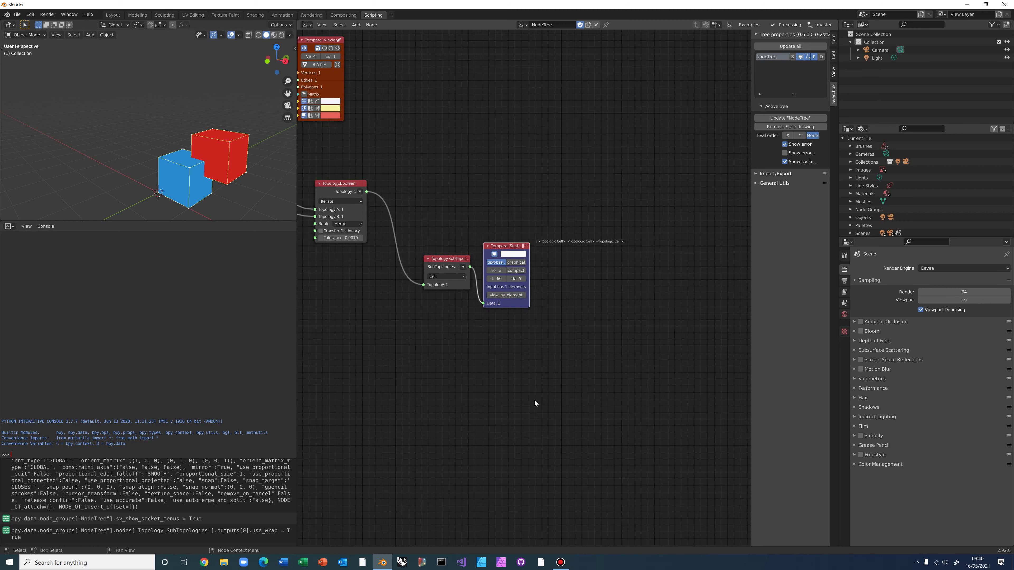
middle_click_drag(475, 390, 586, 453)
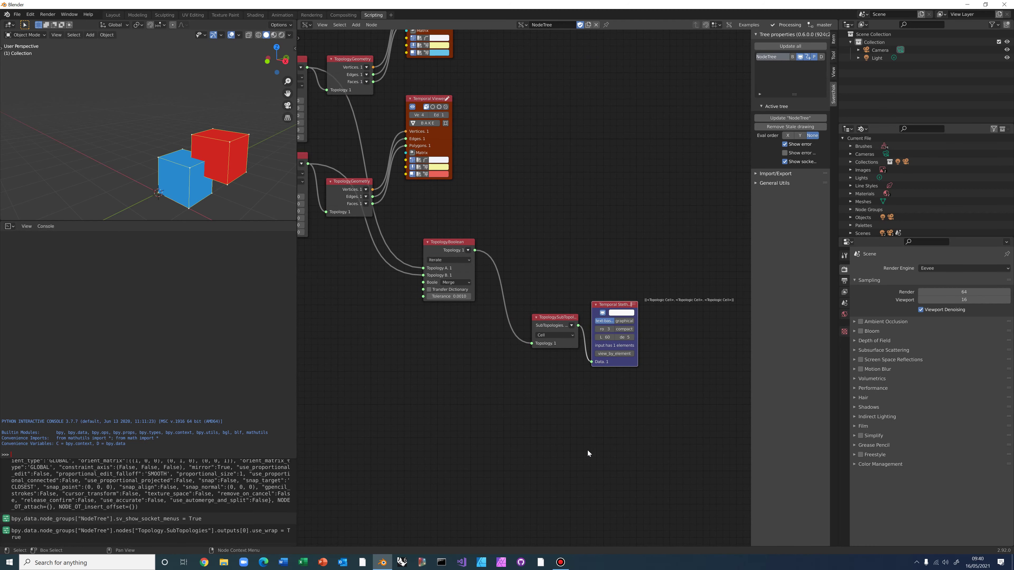
scroll(587, 450, "down", 2)
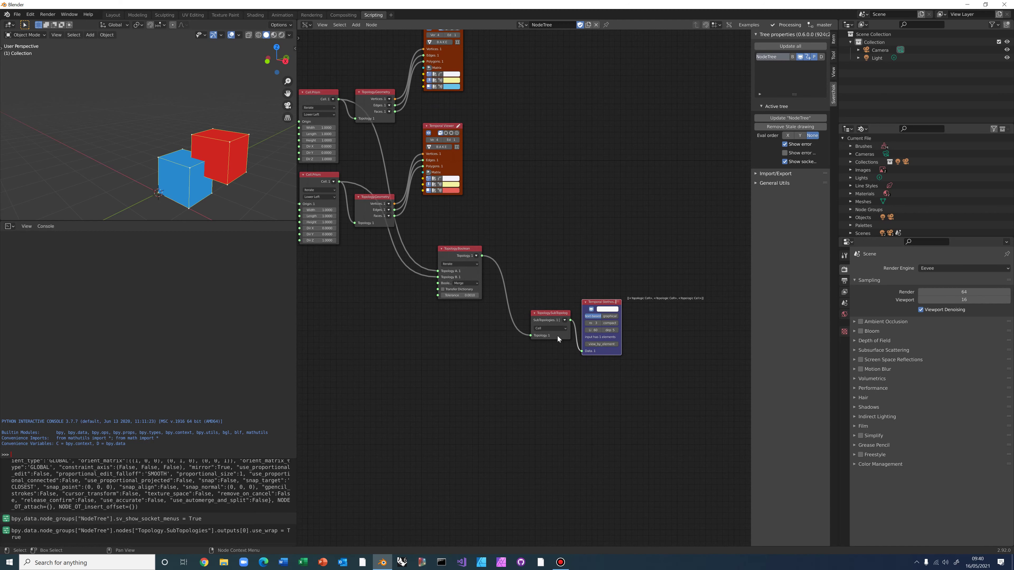
left_click_drag(557, 318, 532, 281)
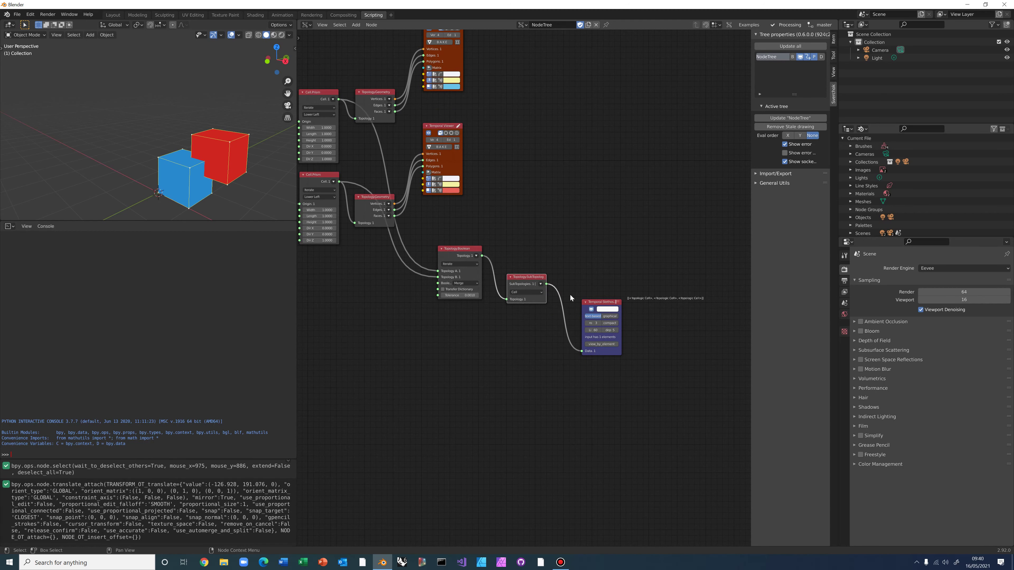
middle_click_drag(490, 383, 412, 378)
scroll(399, 368, "down", 1)
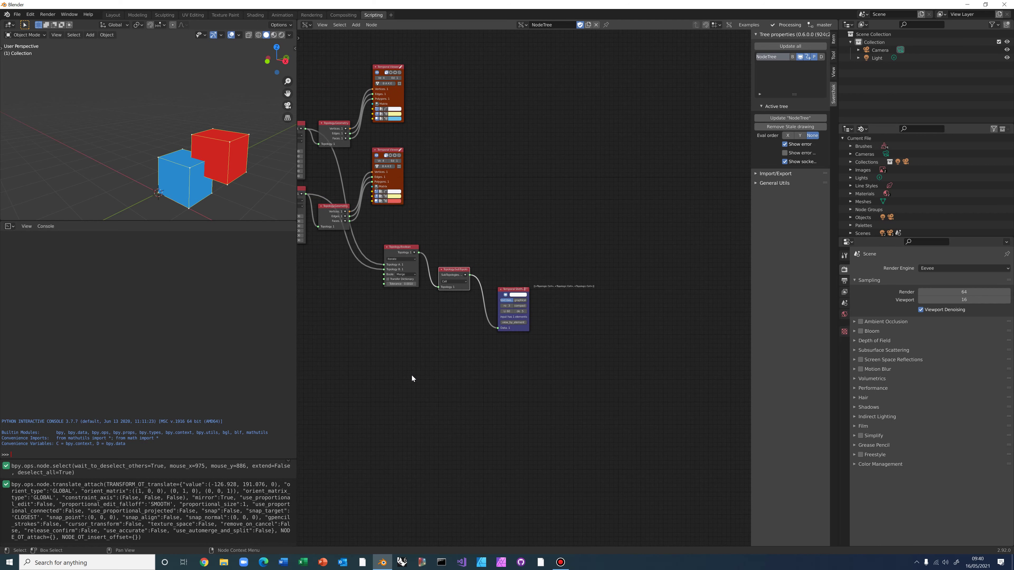
Deactivate both Temporal Viewer nodes and delete Topology.SubTopologies together with its attached stethoscope
left_click(377, 156)
left_click(377, 73)
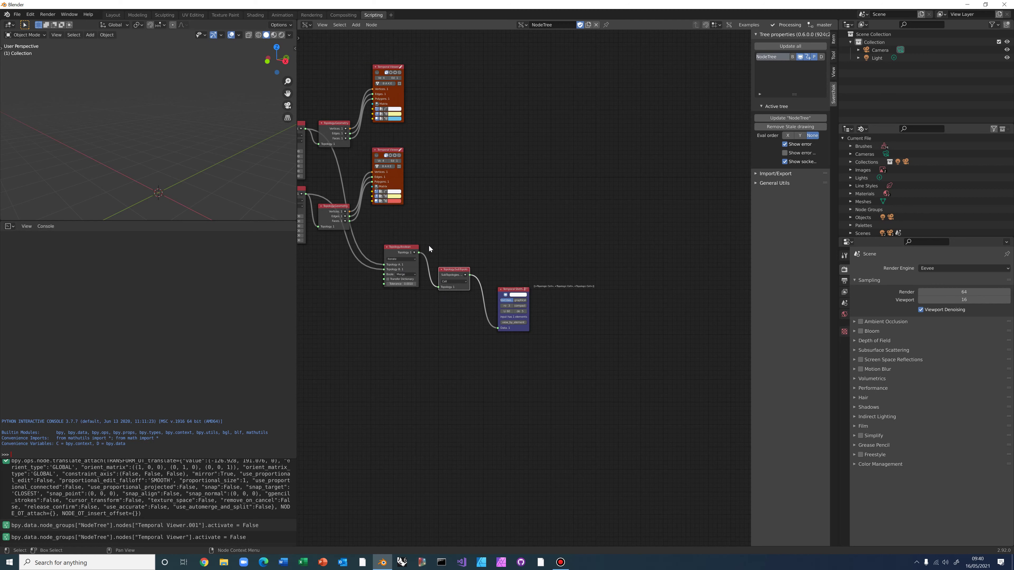
left_click_drag(428, 244, 568, 364)
key("x")
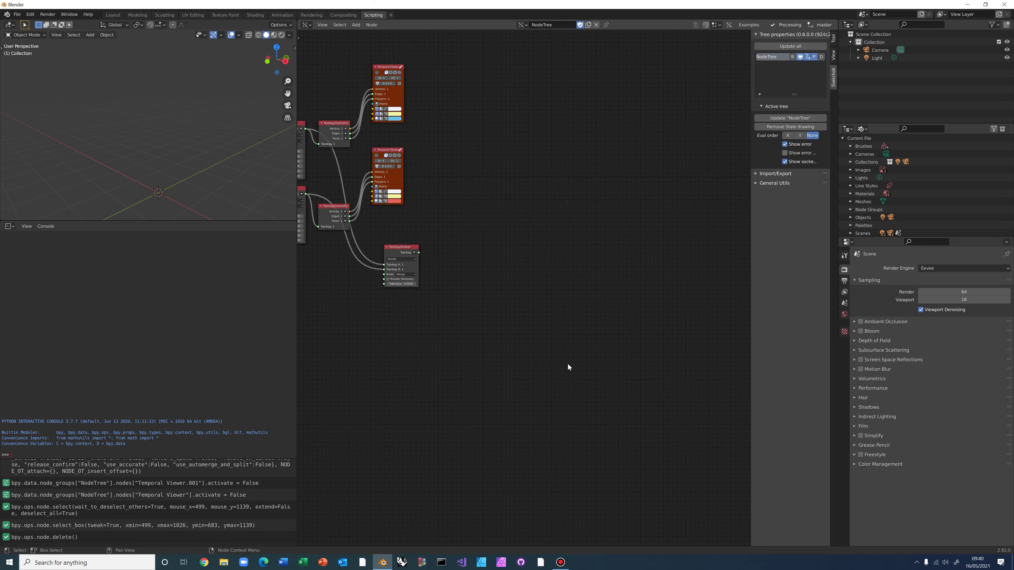
Move the Topology.Boolean node slightly down, farther below the Topology.Geometry nodes
scroll(432, 353, "up", 2)
scroll(572, 328, "left", 5, "ctrl")
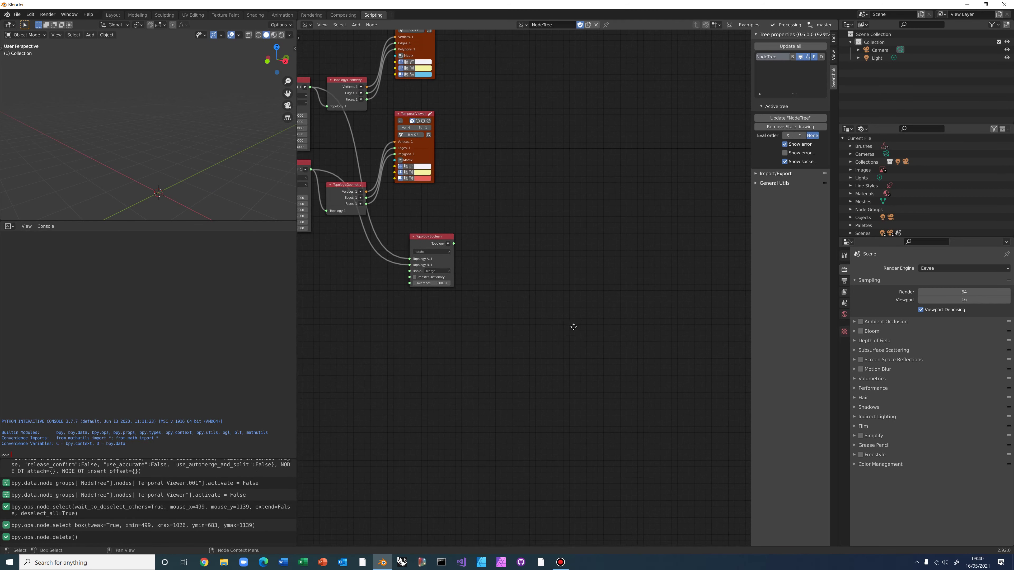
left_click_drag(487, 238, 487, 253)
scroll(486, 254, "up", 3)
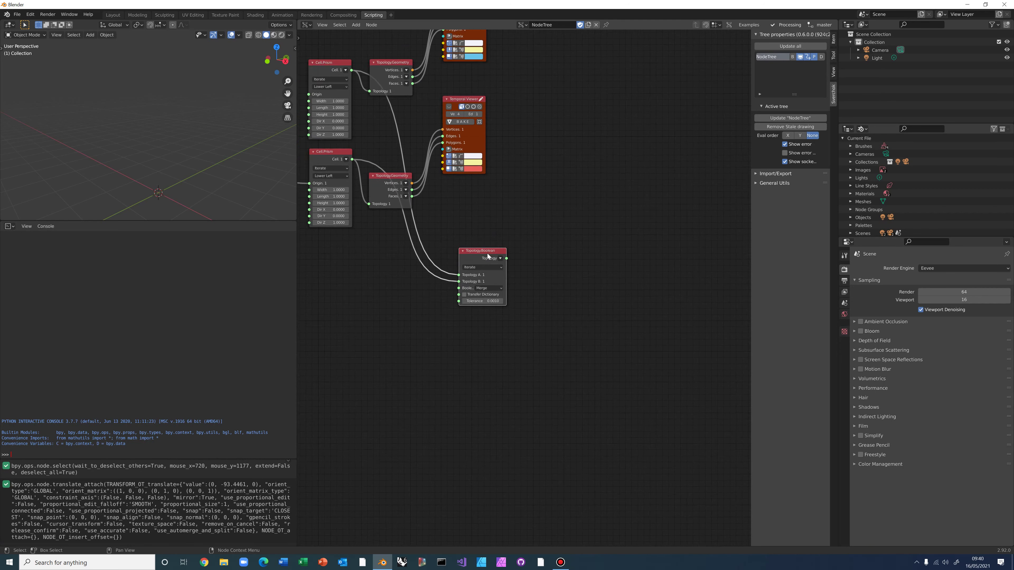
Add a Topology.Explode node and place it to the right of Topology.Boolean
middle_click_drag(537, 268, 460, 255)
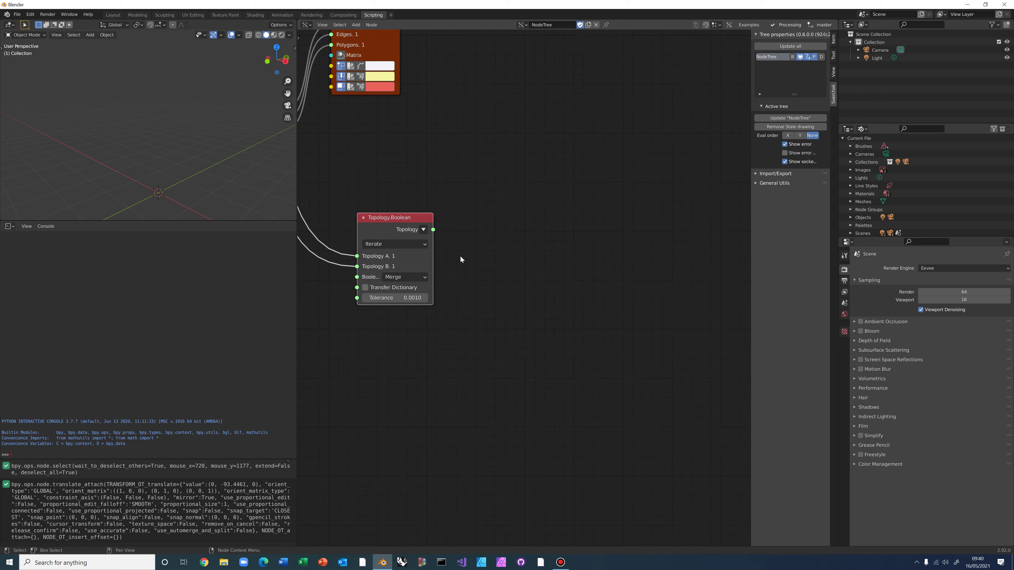
key("alt")
key("alt+space")
type("explode")
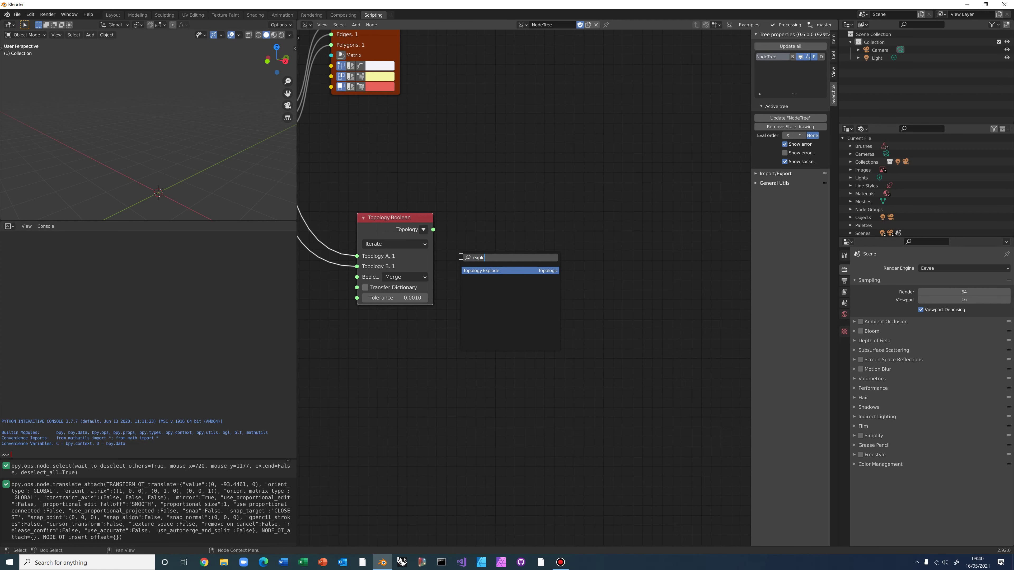
left_click(486, 274)
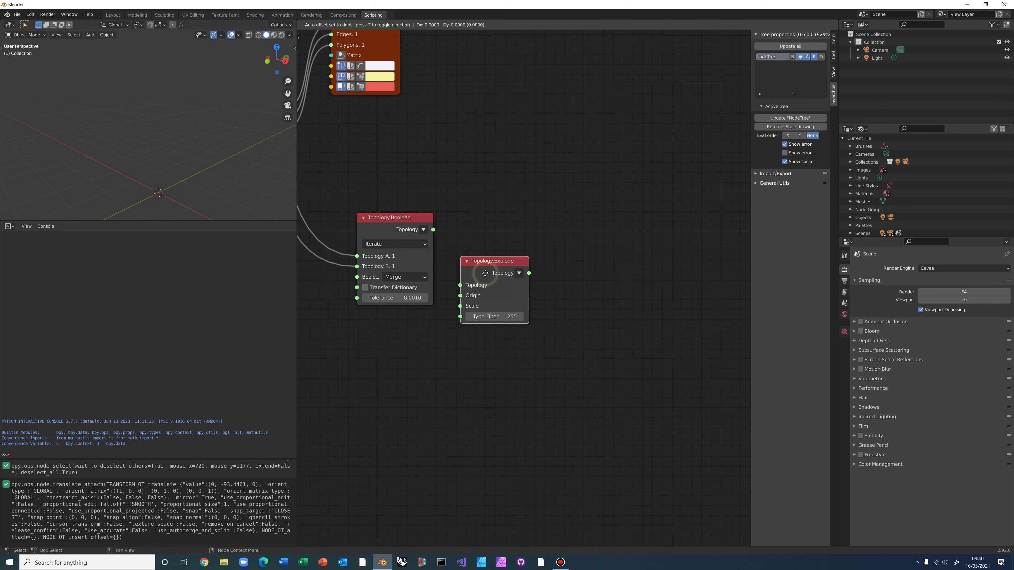
left_click(531, 265)
Add a Topology.TypeID node and place it below the gap between Topology.Boolean and Topology.Explode
scroll(531, 265, "up", 1)
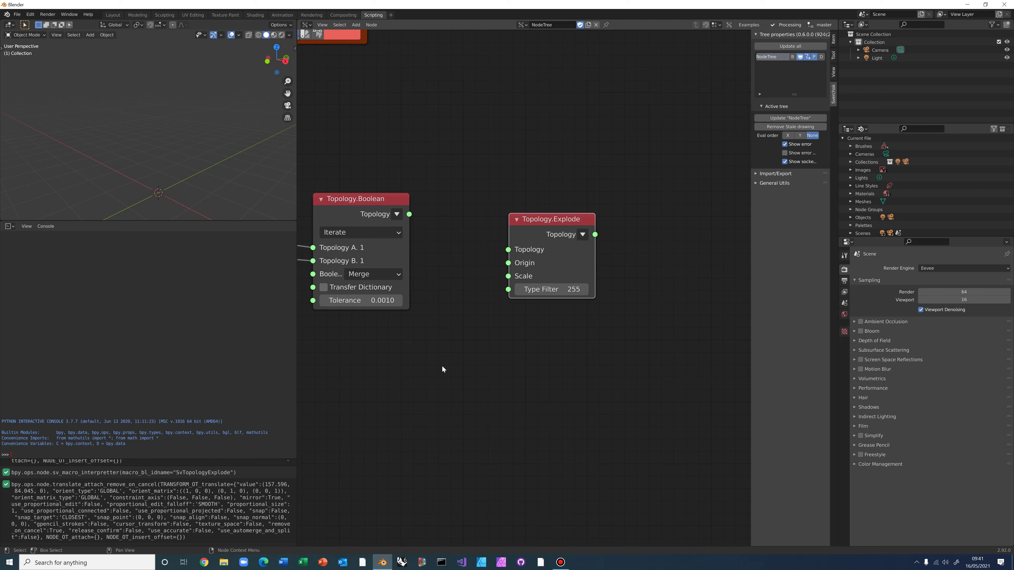
left_click(457, 370)
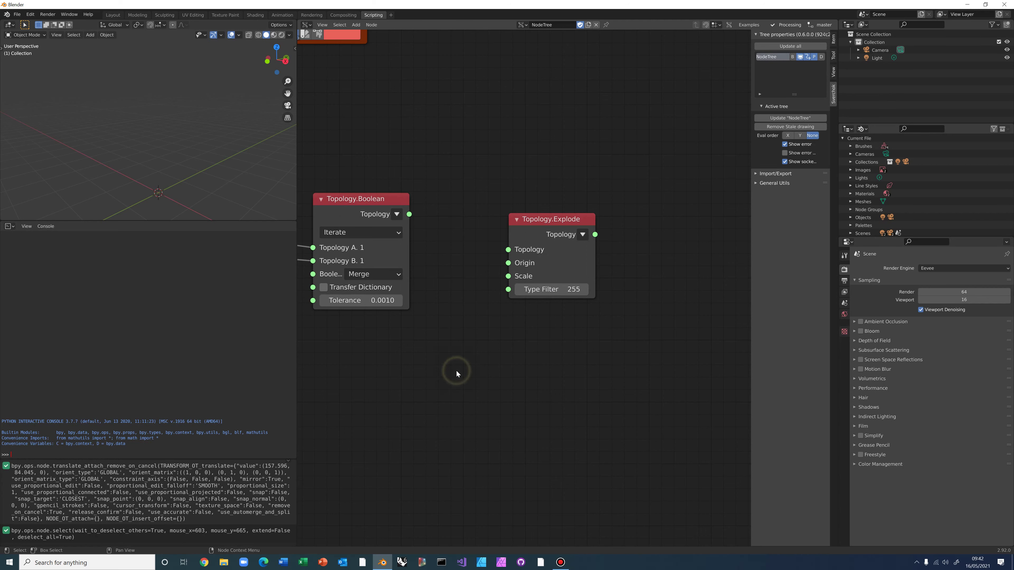
key("alt+space")
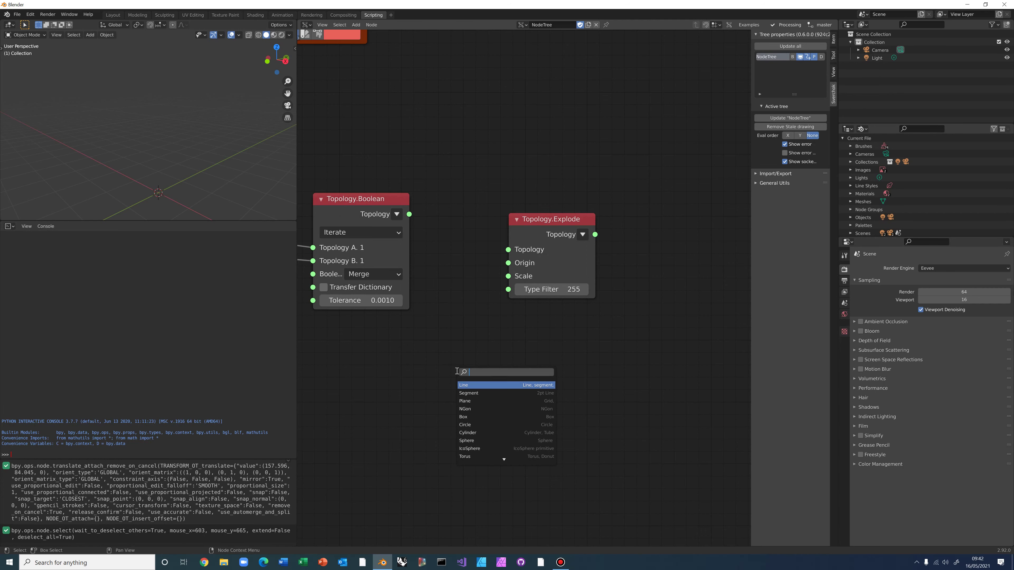
type("typ")
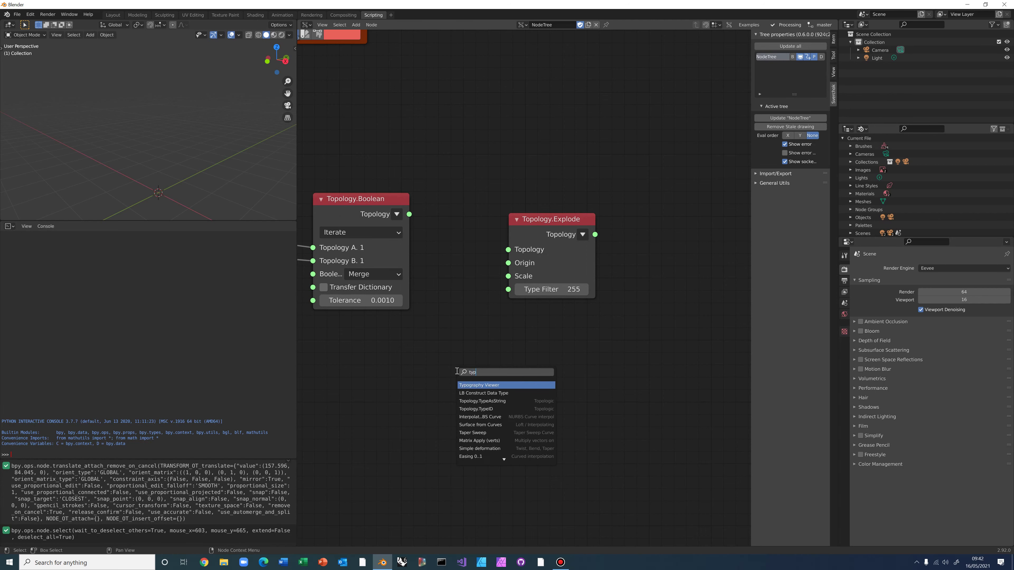
type("ei")
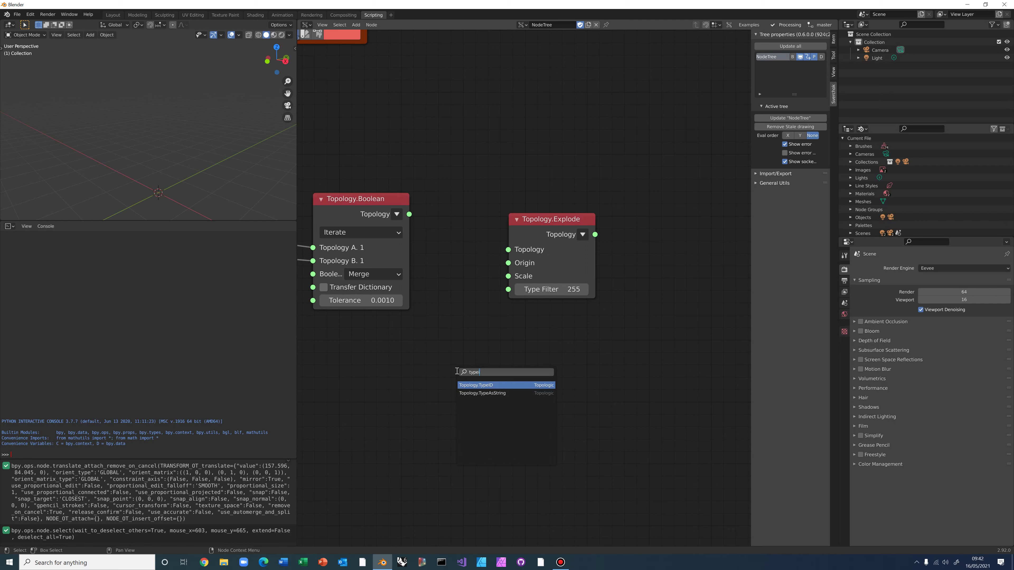
left_click(485, 385)
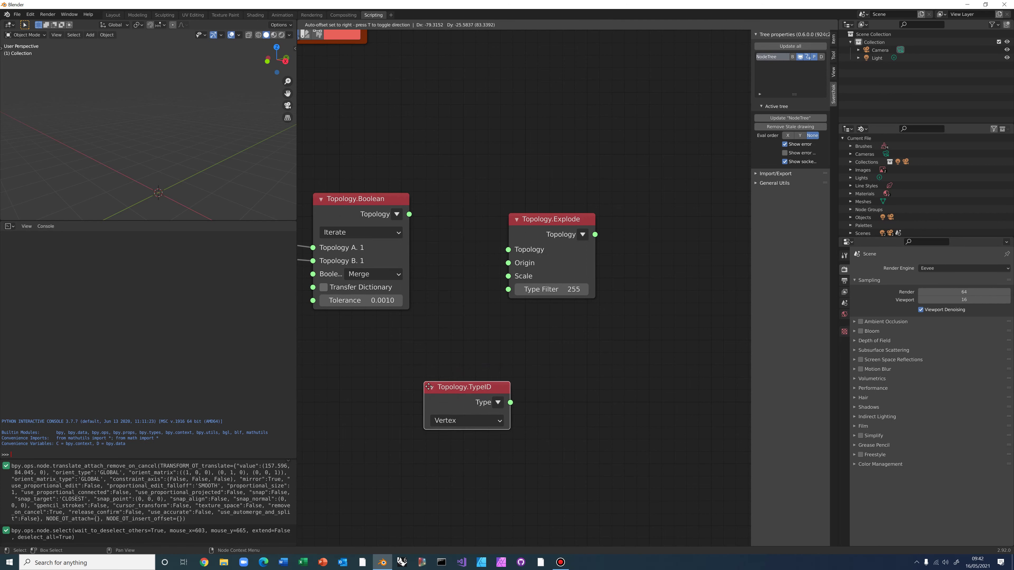
left_click(427, 387)
left_click(444, 381)
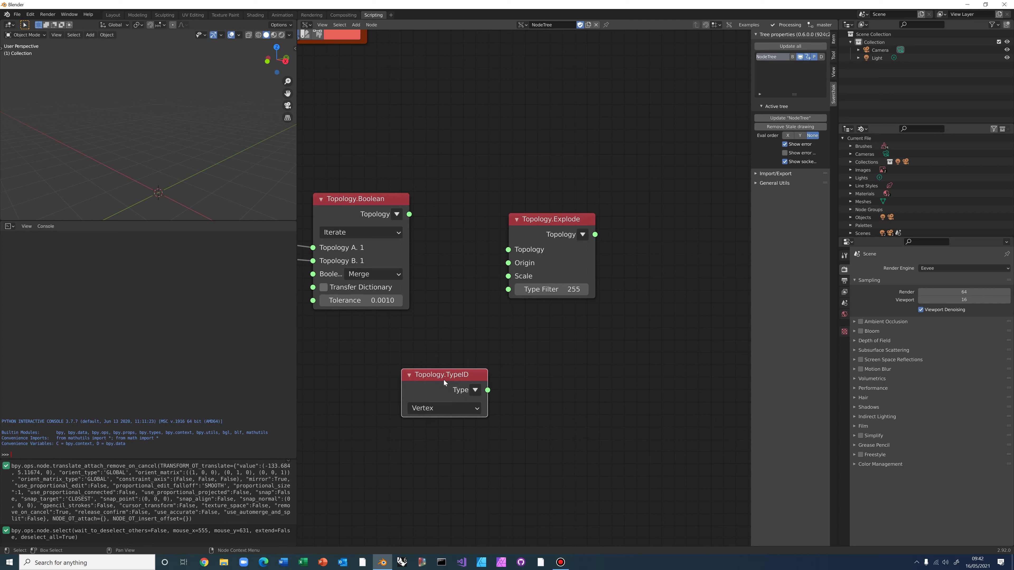
Attach a temporary stethoscope beside Topology.TypeID and check the IDs of the Edge and Wire types
left_click(443, 379, "ctrl+shift")
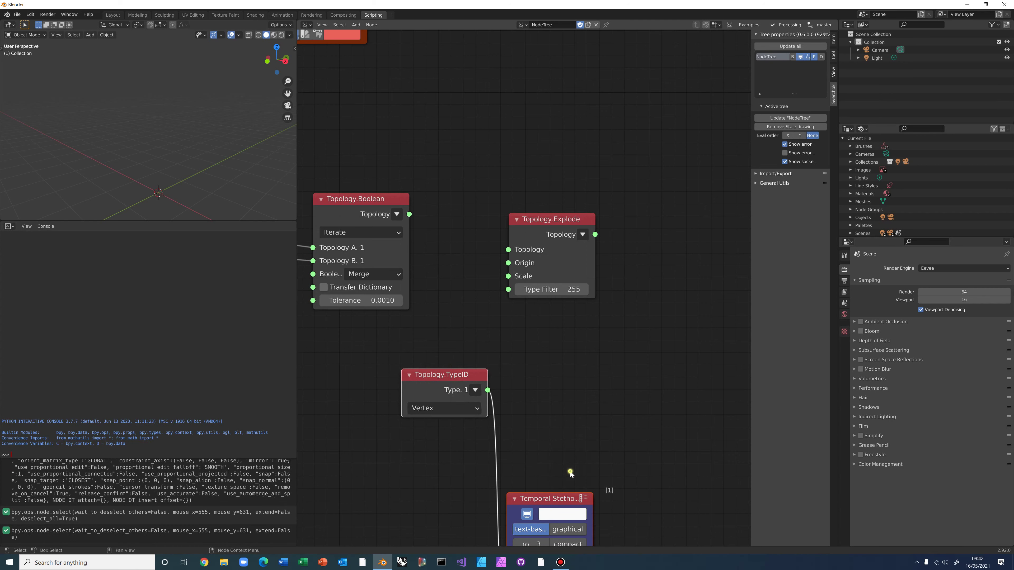
left_click_drag(557, 497, 541, 400)
left_click(524, 357)
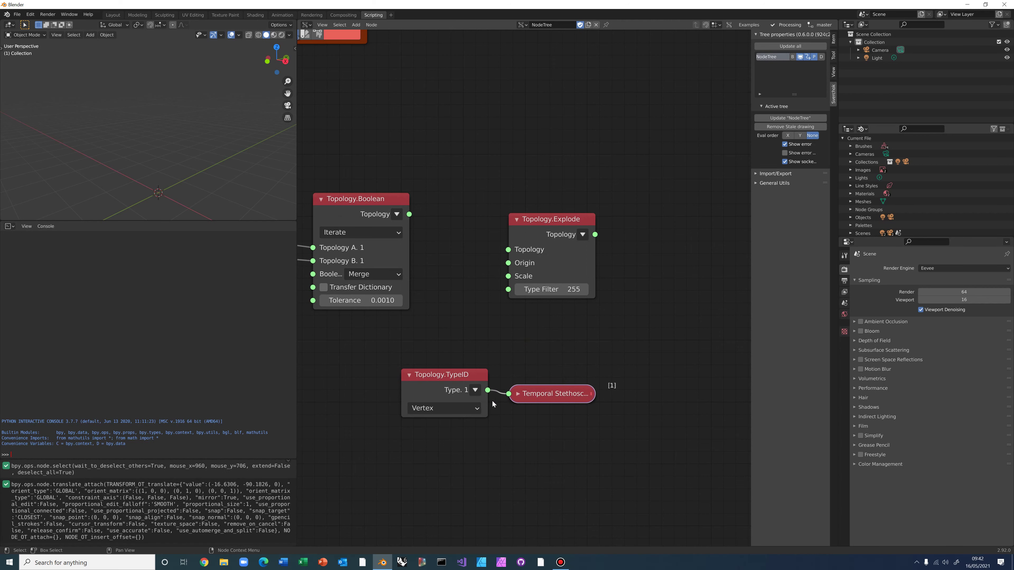
left_click(445, 409)
left_click(457, 432)
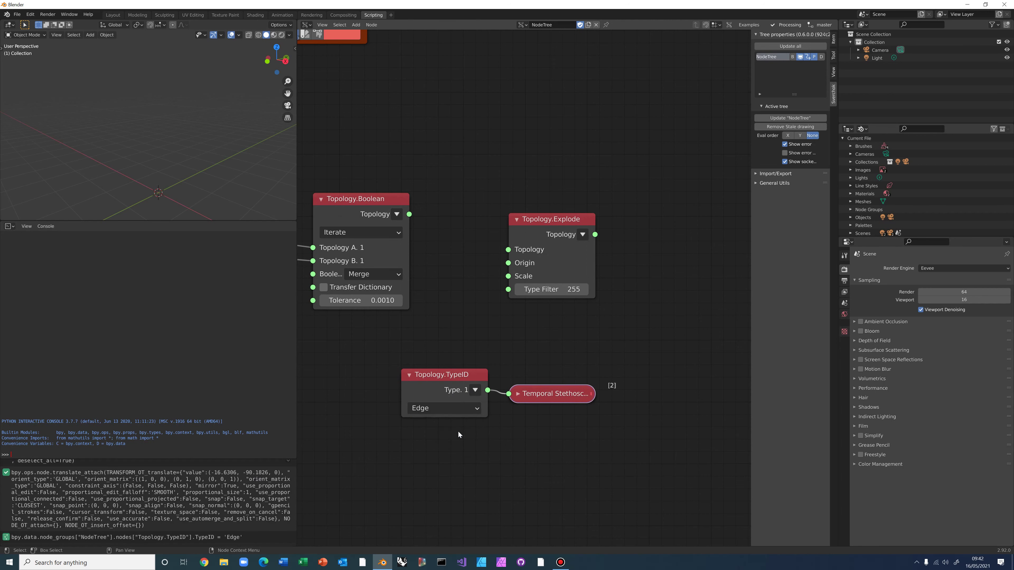
left_click(463, 411)
left_click(443, 446)
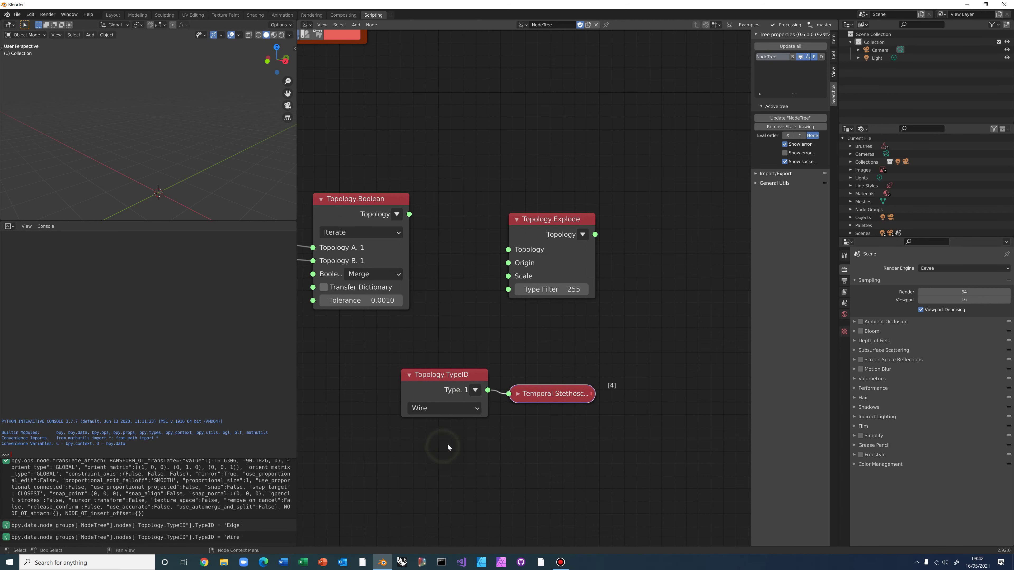
Set Topology.TypeID to Cell, shift it left and connect its Type output to the Type Filter input of Topology.Explode
left_click(446, 412)
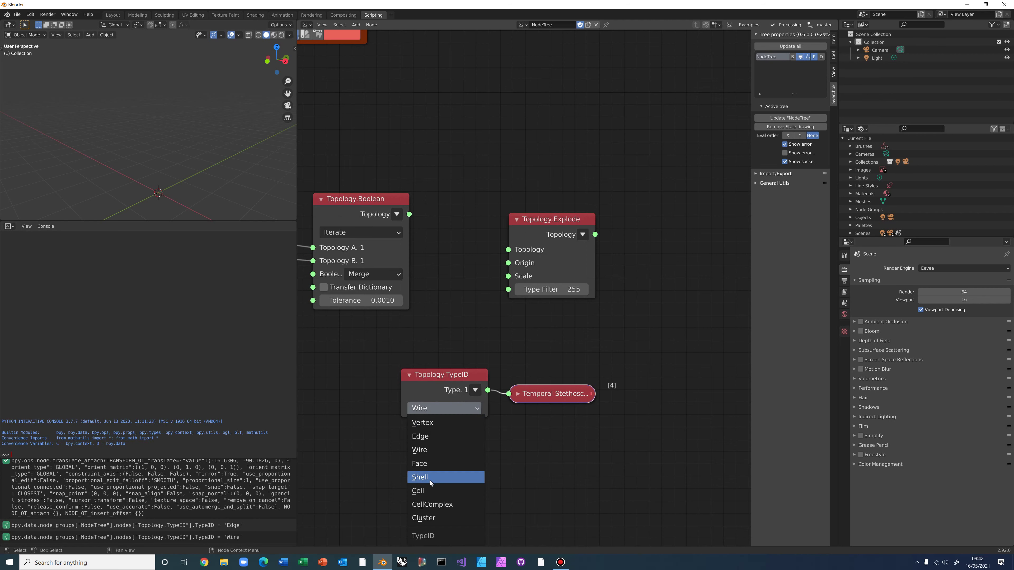
left_click(426, 490)
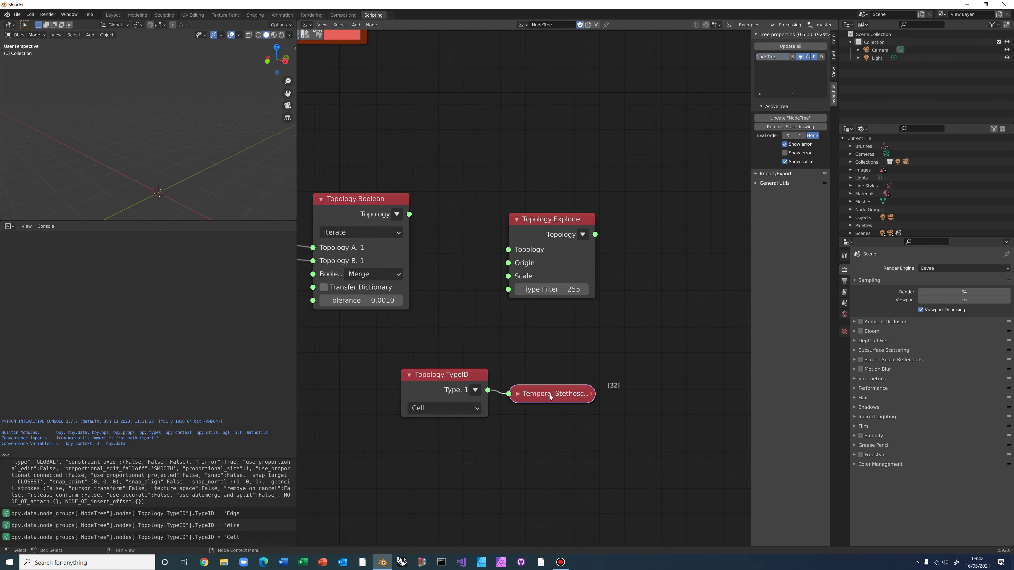
left_click_drag(471, 378, 508, 289)
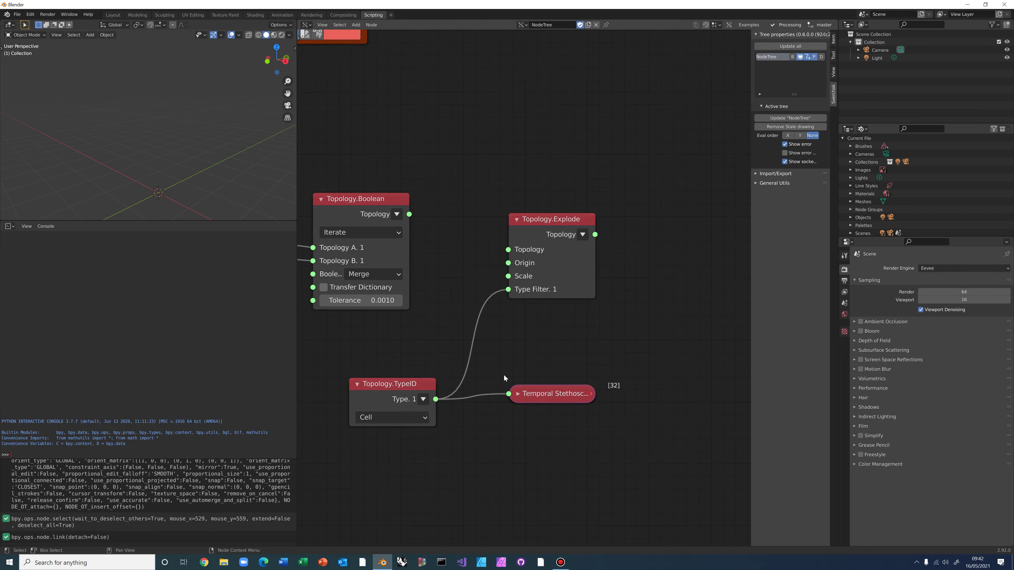
scroll(497, 375, "down", 1)
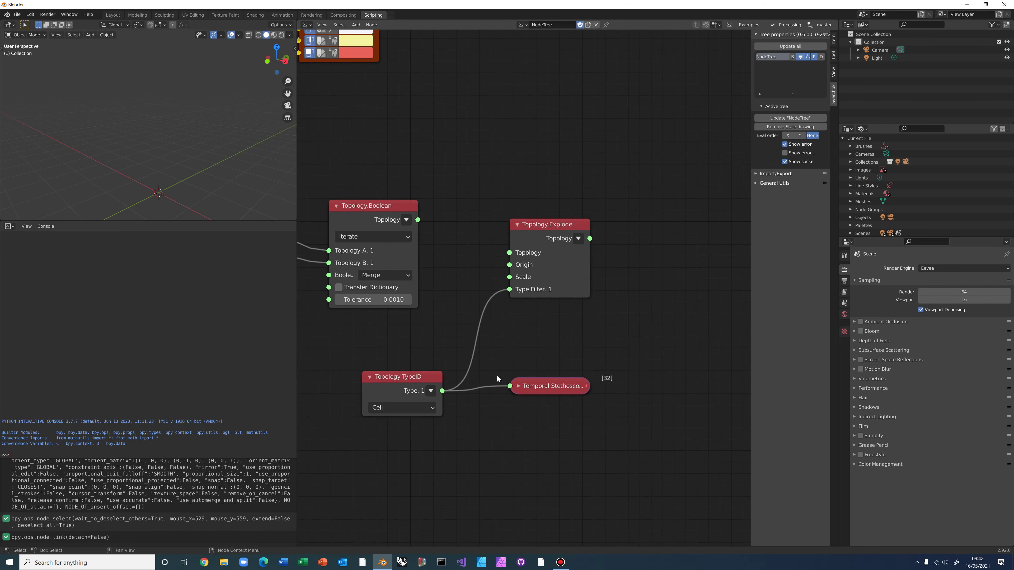
left_click(491, 355)
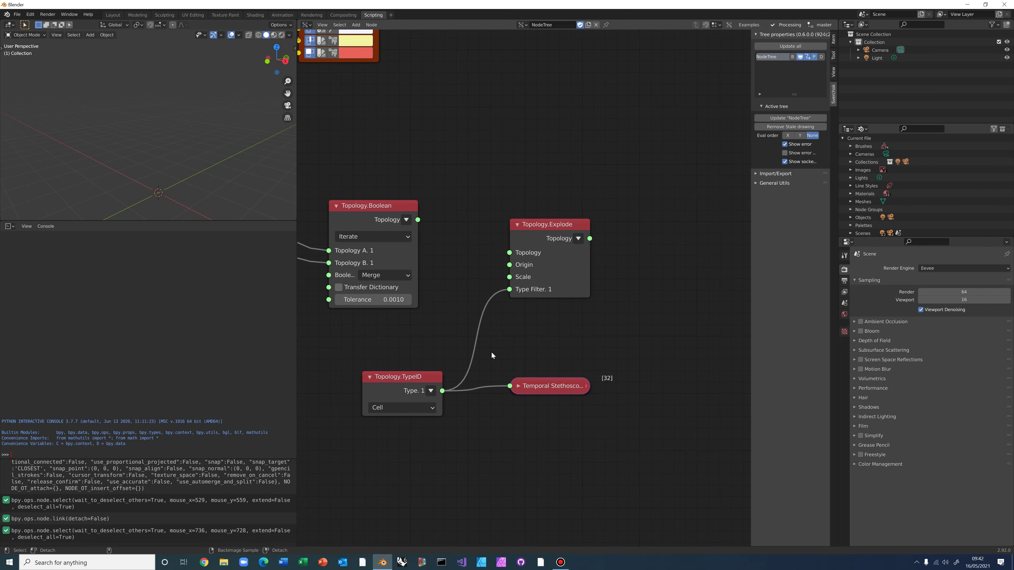
left_click(492, 353)
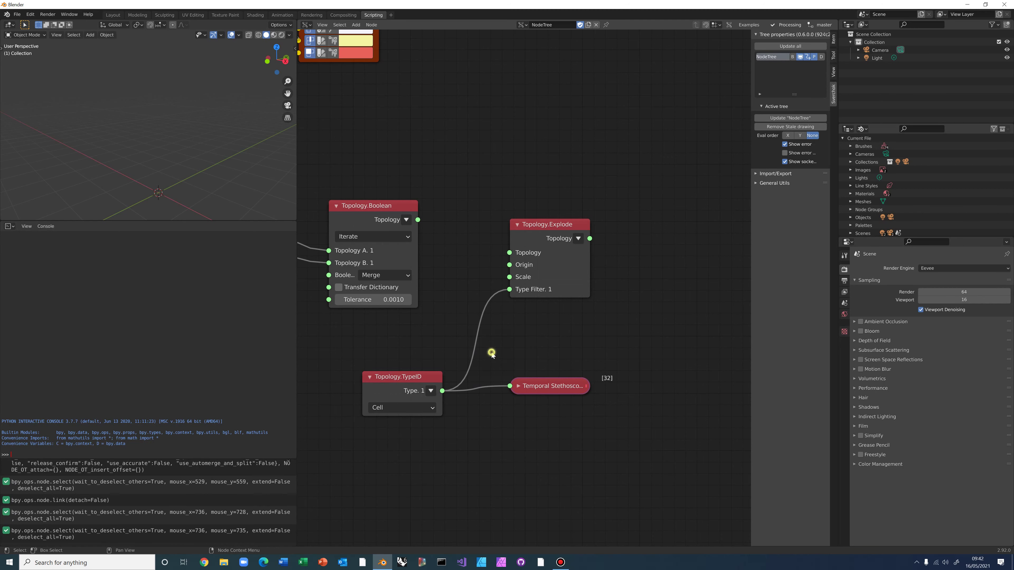
key("ctrl+space")
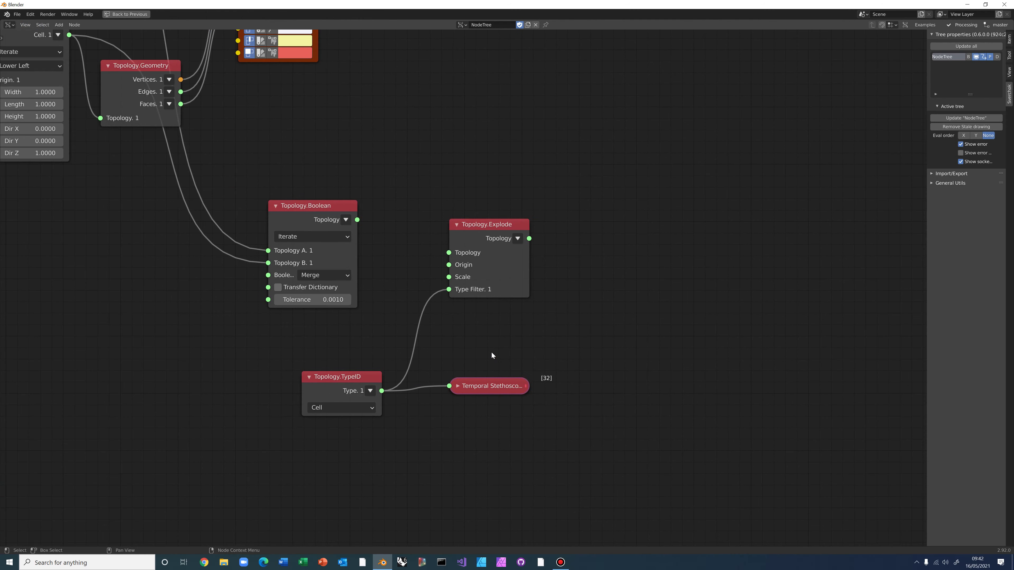
key("ctrl+space")
Add an A Number node between Topology.TypeID and Topology.Explode
key("alt+space")
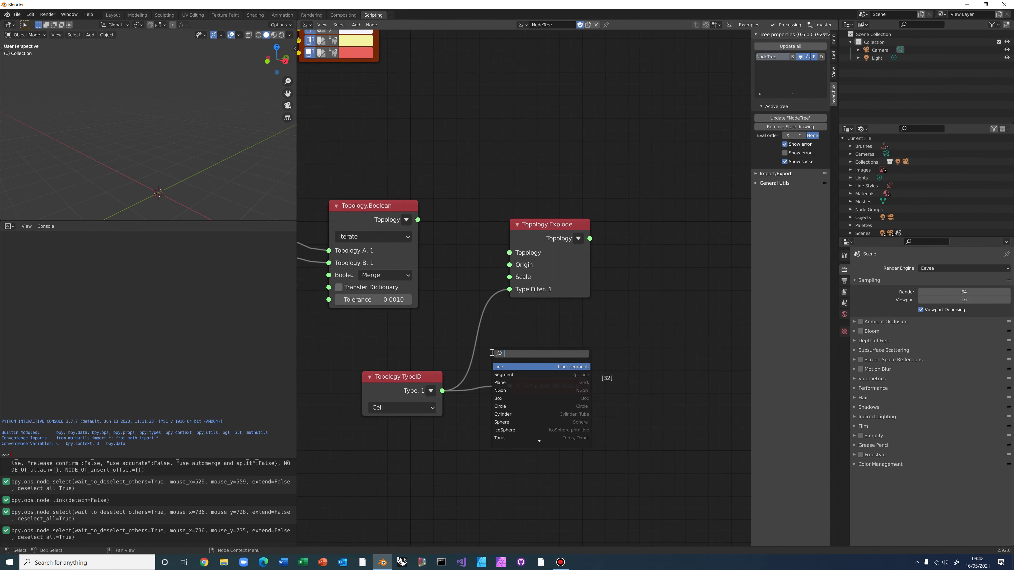
type("number")
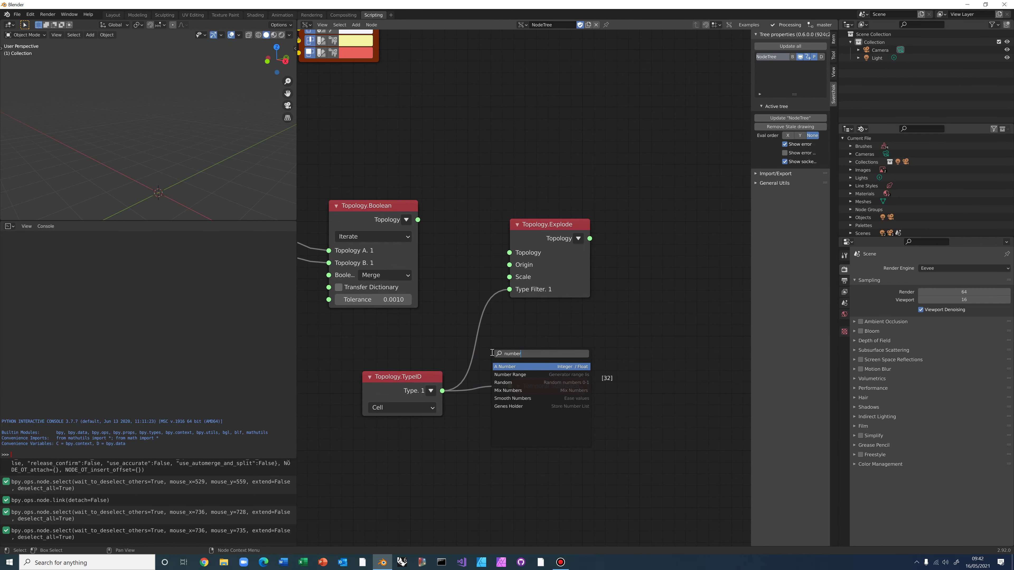
left_click(509, 366)
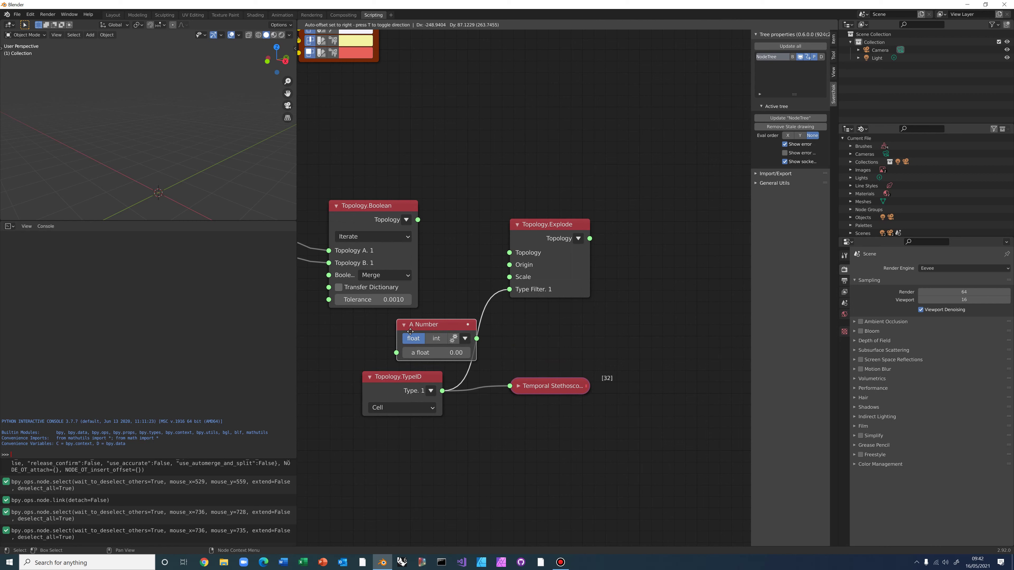
left_click(502, 332)
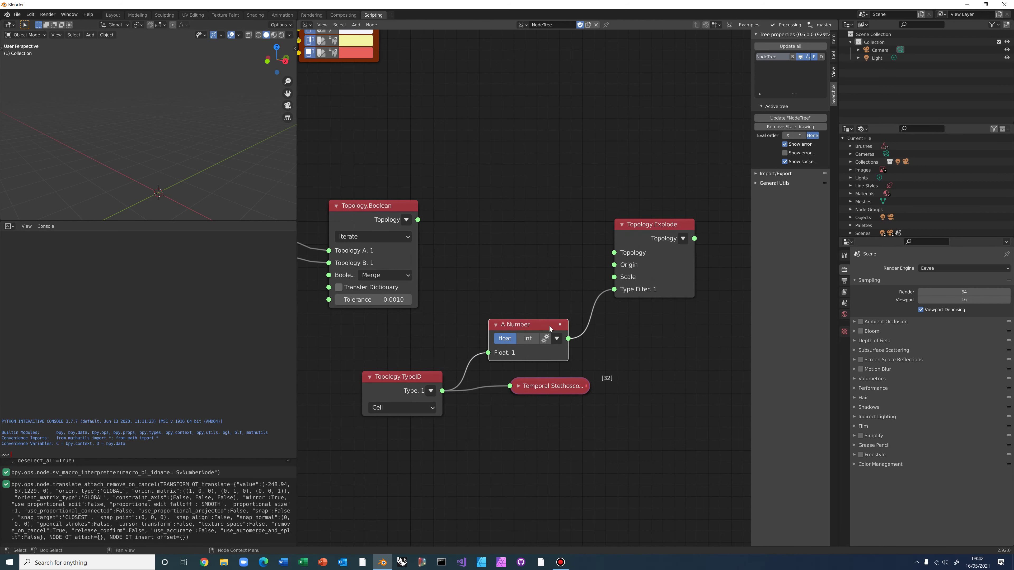
Relink Topology.TypeID directly to Explode's Type Filter, place A Number below and remove its incoming link, keeping it in float mode
left_click_drag(549, 326, 543, 313)
left_click(543, 312)
left_click_drag(441, 391, 612, 293)
left_click_drag(523, 313, 515, 447)
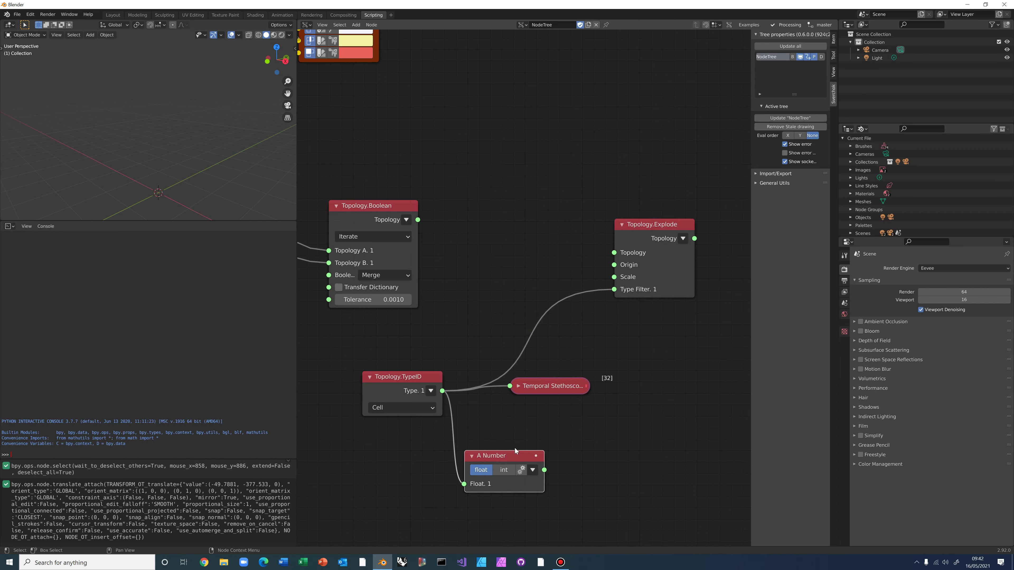
middle_click_drag(515, 447, 507, 380)
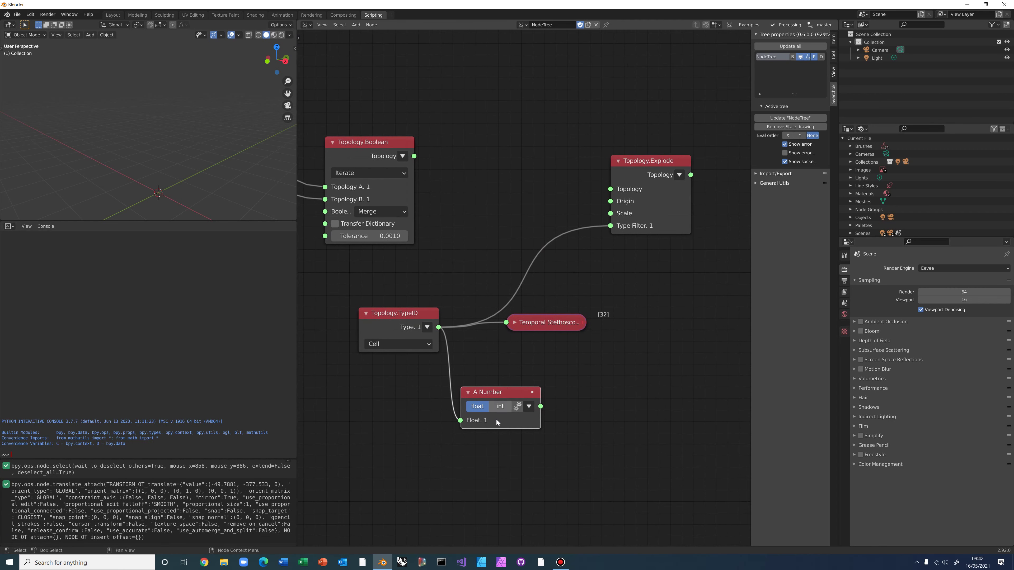
left_click(478, 405)
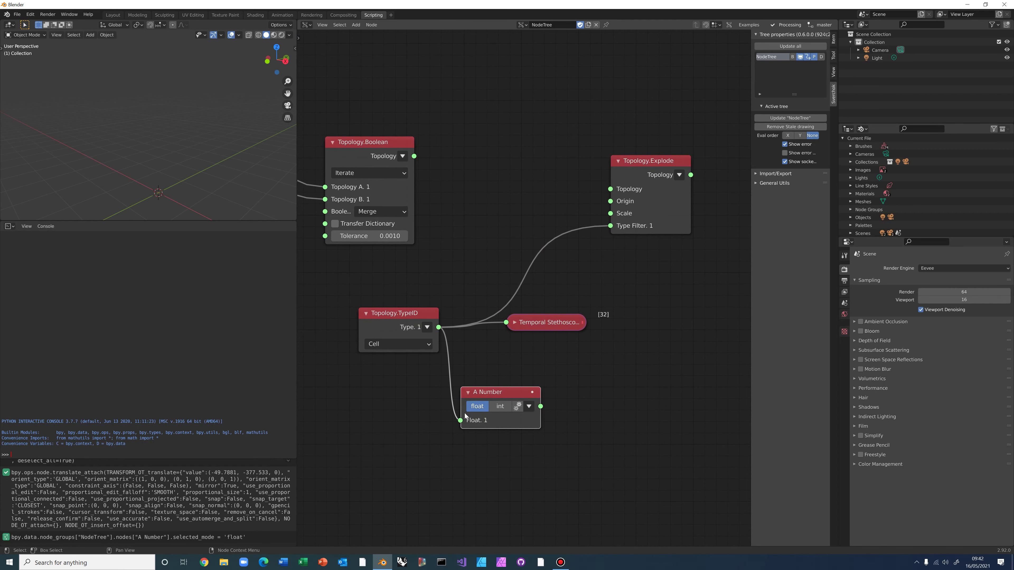
left_click_drag(451, 414, 498, 393)
Set the A Number float to 1.5, move the node above Topology.TypeID and connect it to the Scale input of Topology.Explode
left_click(514, 420)
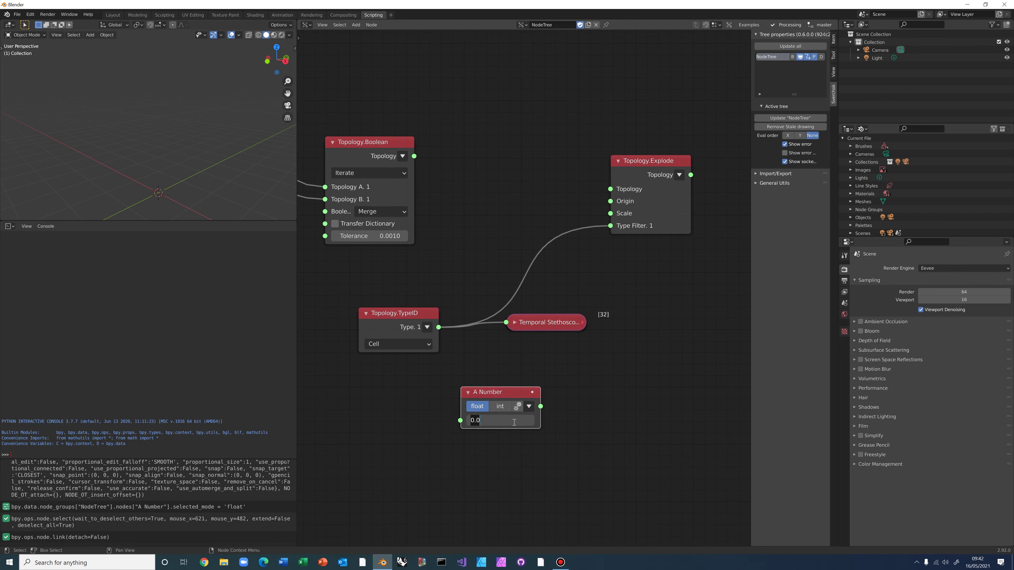
key("BackSpace")
type("1.5")
key("Return")
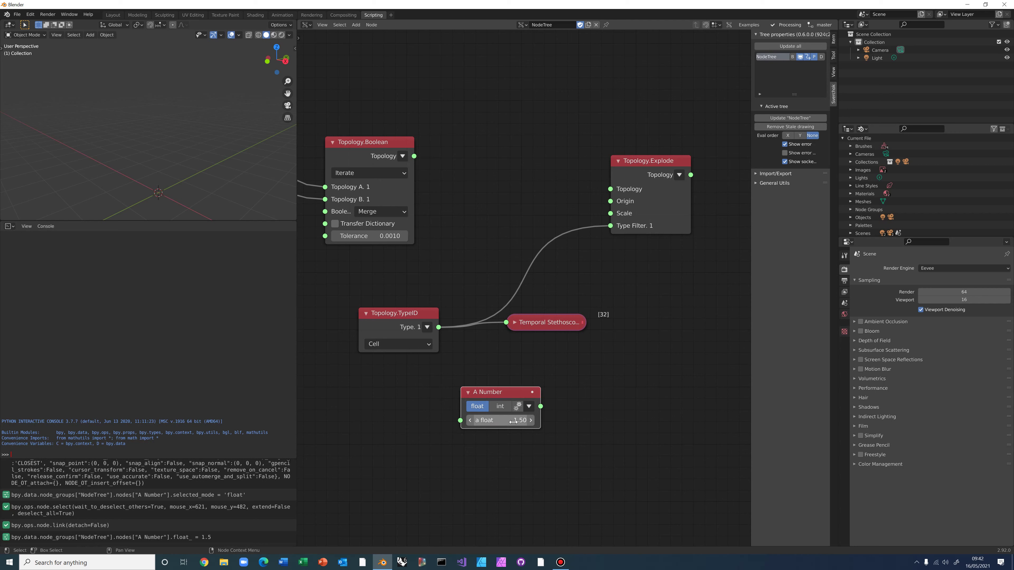
left_click_drag(507, 392, 610, 213)
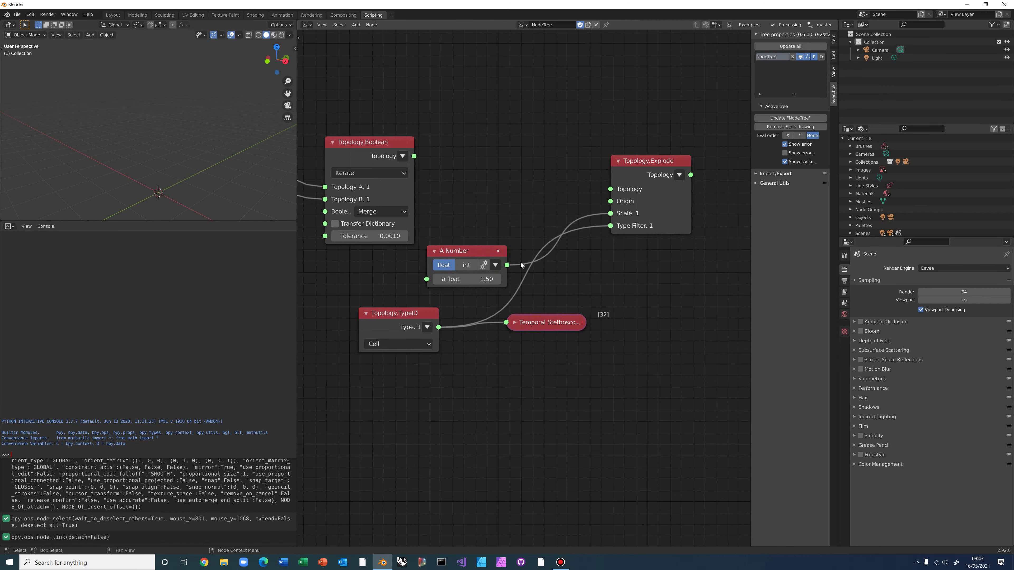
Connect the Topology output of Topology.Boolean to the Topology input of Topology.Explode
middle_click_drag(530, 432, 539, 521)
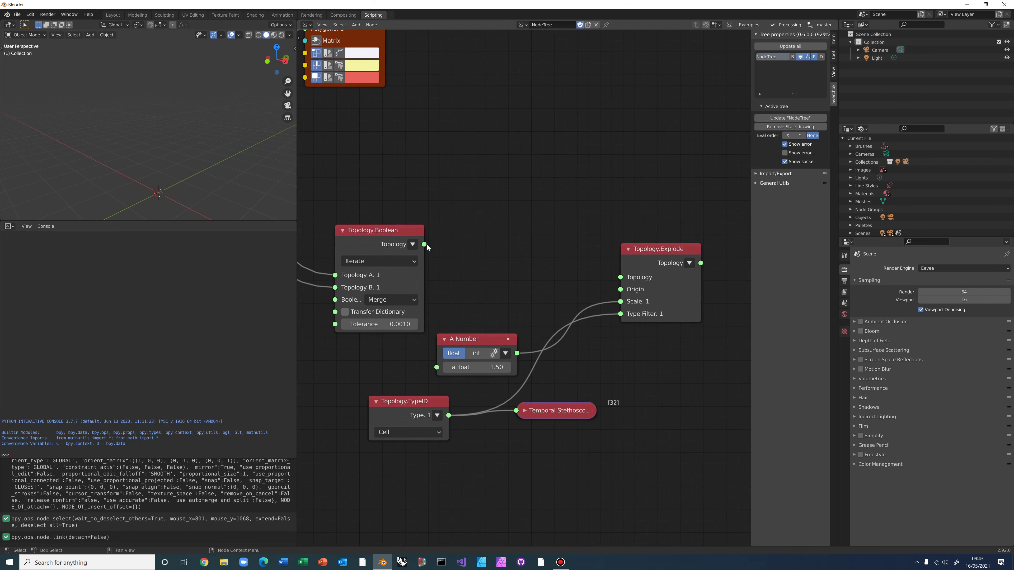
scroll(426, 247, "down", 1)
left_click_drag(431, 247, 617, 280)
scroll(537, 298, "down", 2)
middle_click_drag(530, 300, 538, 320)
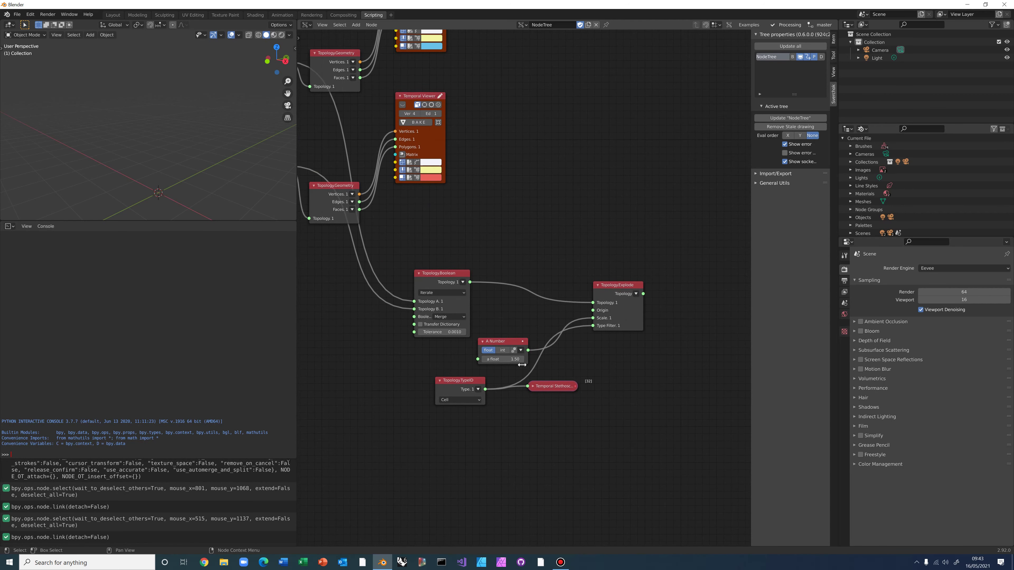
Delete the Temporal Stethoscope node and tidy the placement of the Topology.TypeID and A Number nodes before Topology.Explode
left_click_drag(466, 384, 608, 401)
key("Delete")
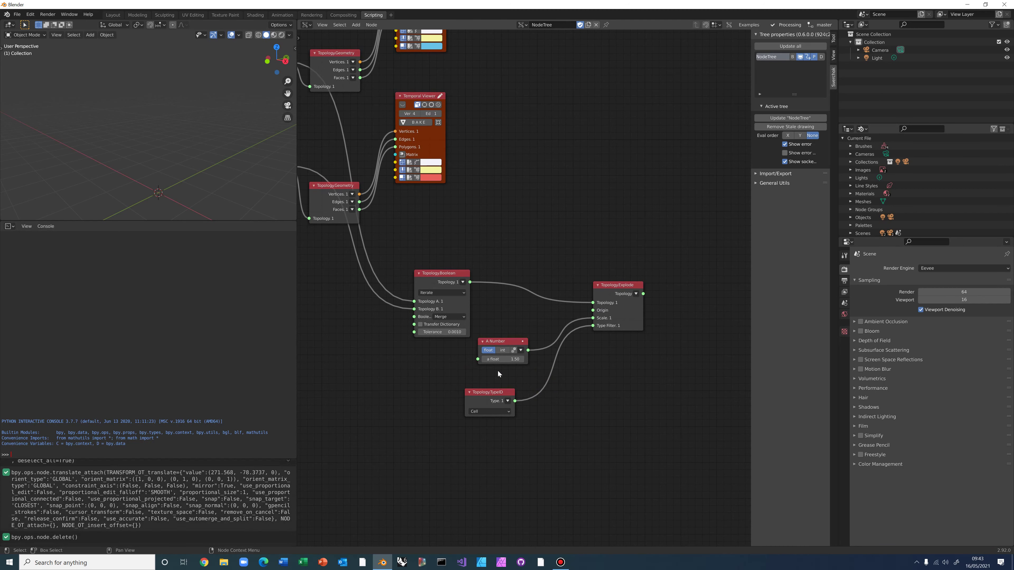
left_click_drag(492, 396, 535, 379)
left_click_drag(512, 341, 541, 336)
left_click_drag(444, 270, 456, 252)
left_click(447, 274)
Duplicate the Vertex.ByCoordinates node that feeds the second prism and place one of the two below Topology.Boolean
scroll(433, 324, "down", 2)
middle_click_drag(424, 333, 499, 384)
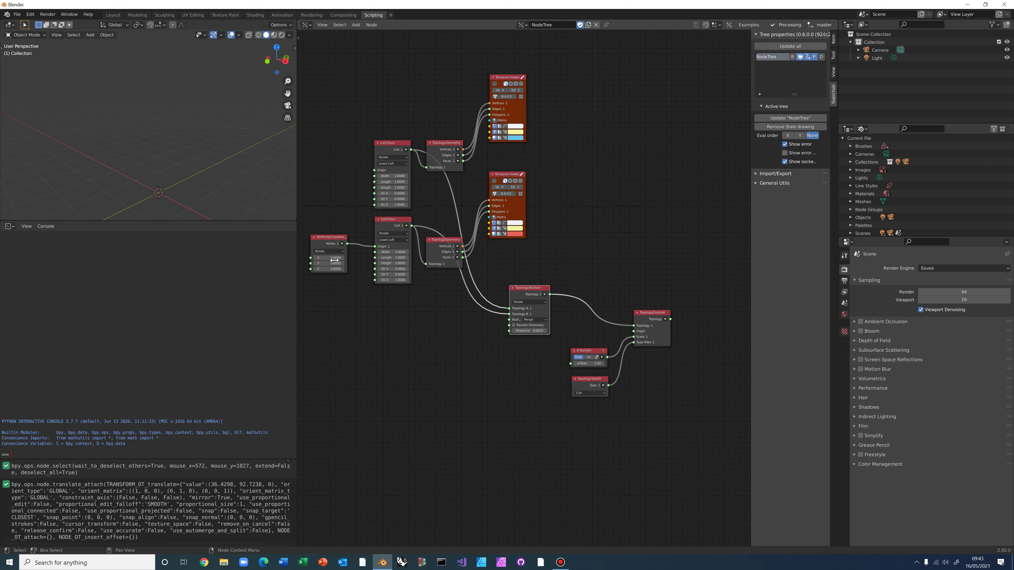
left_click_drag(329, 236, 501, 354)
key("ctrl+c")
key("ctrl+v")
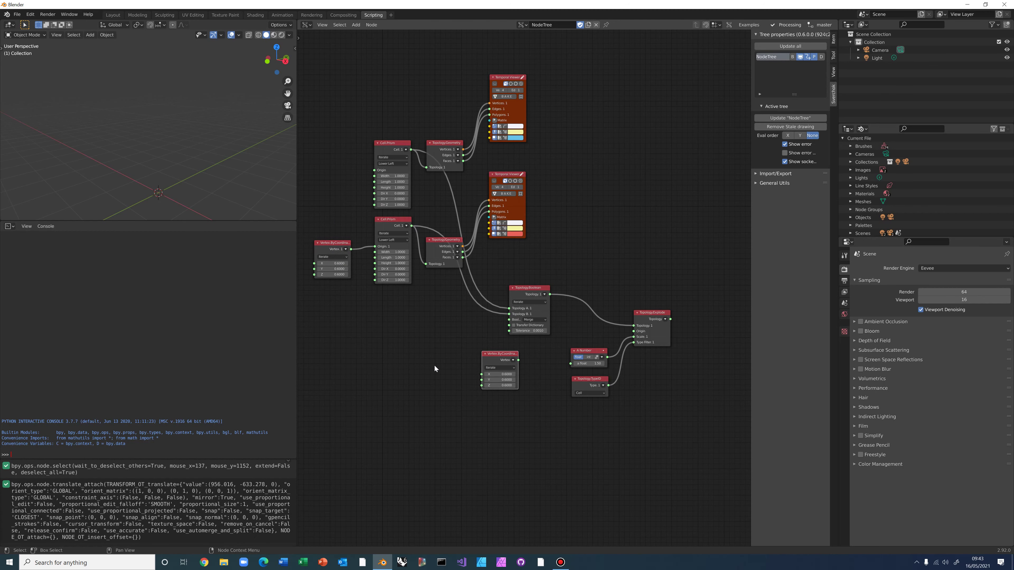
Set X, Y and Z of the unconnected Vertex.ByCoordinates node below Topology.Boolean to 0.7 each
middle_click_drag(434, 365, 375, 297)
scroll(378, 301, "up", 3)
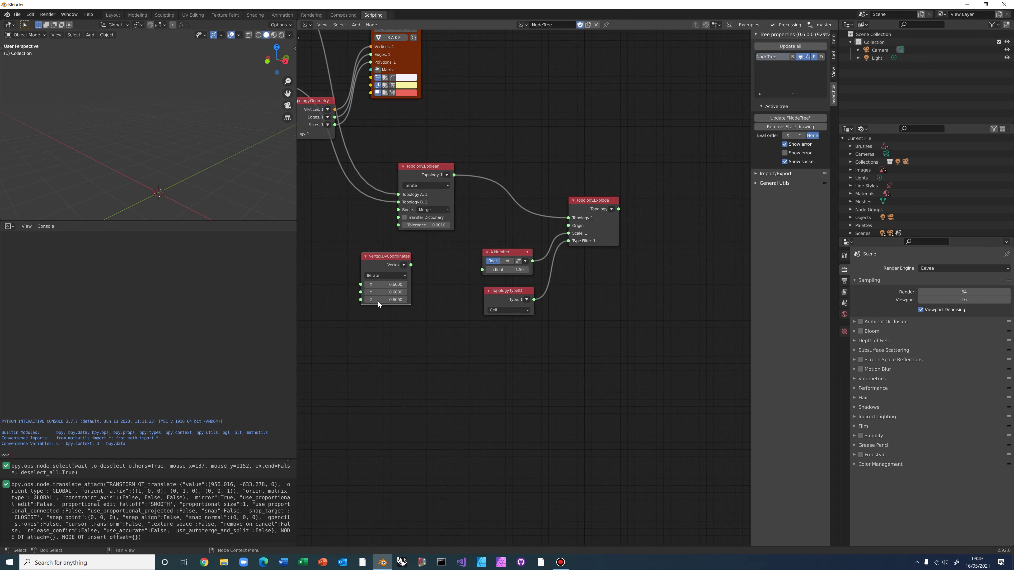
left_click(390, 284)
key("BackSpace")
type("0.7")
key("Tab")
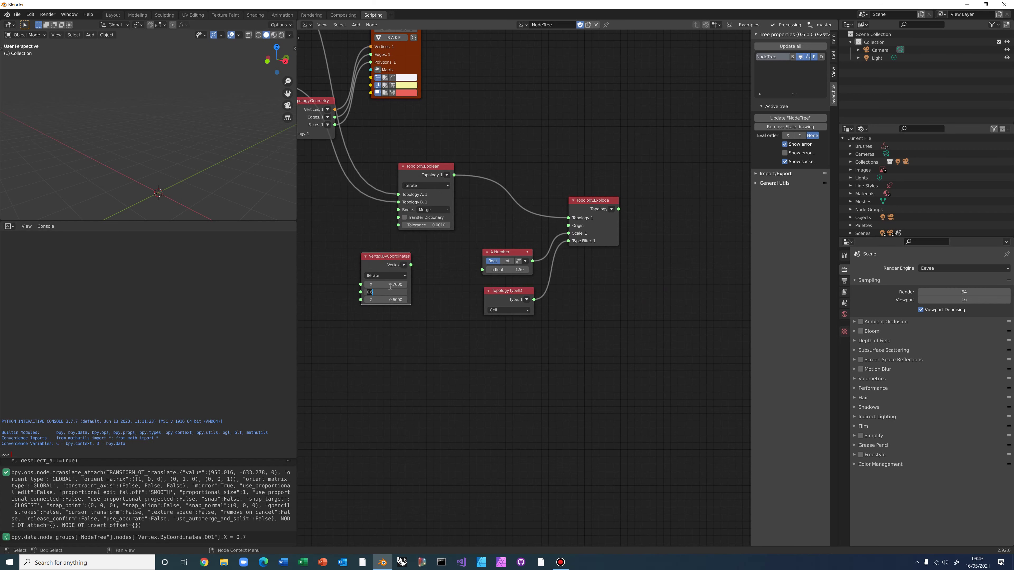
type("0.7")
key("Tab")
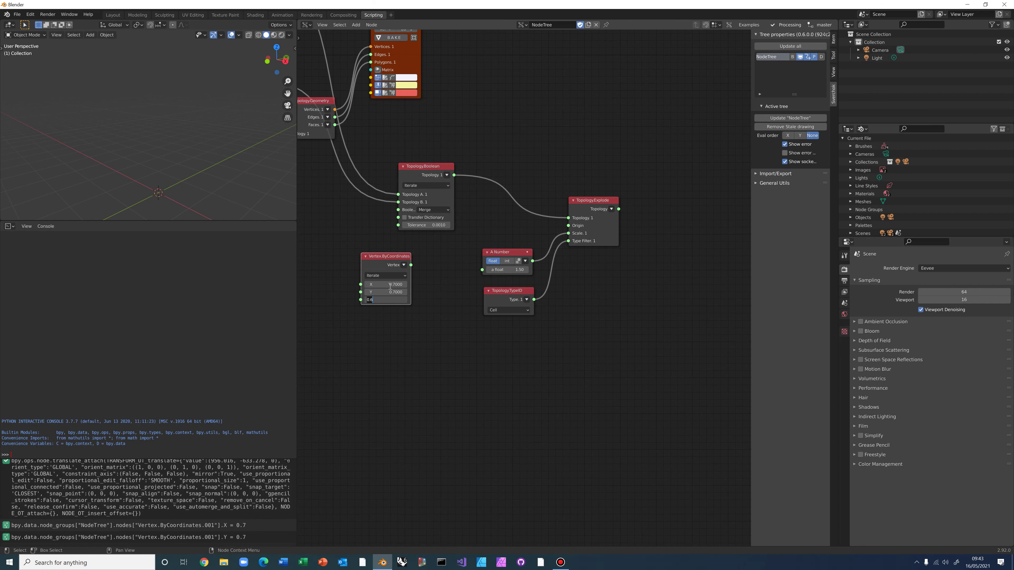
type("0.7")
key("Tab")
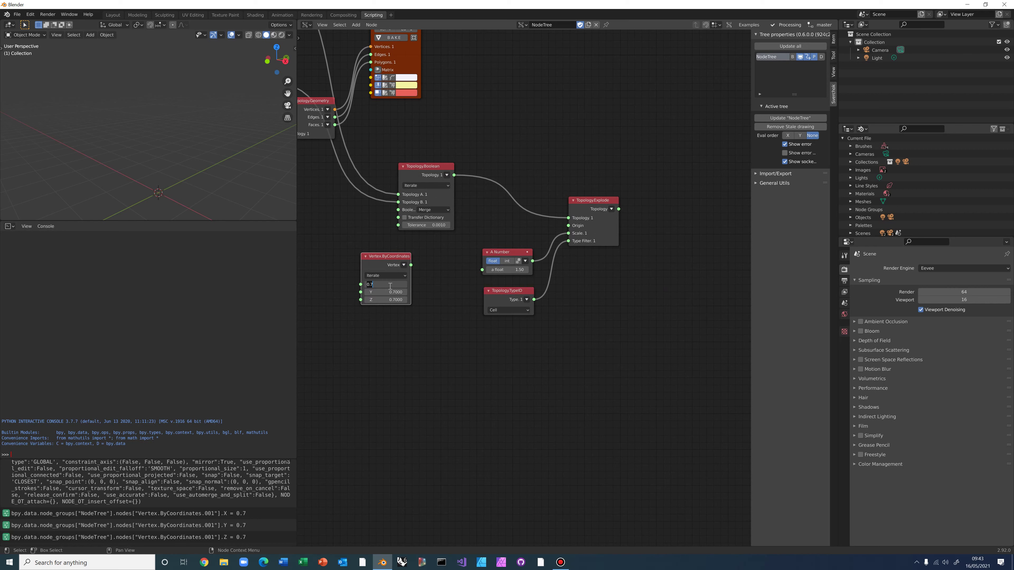
left_click(422, 290)
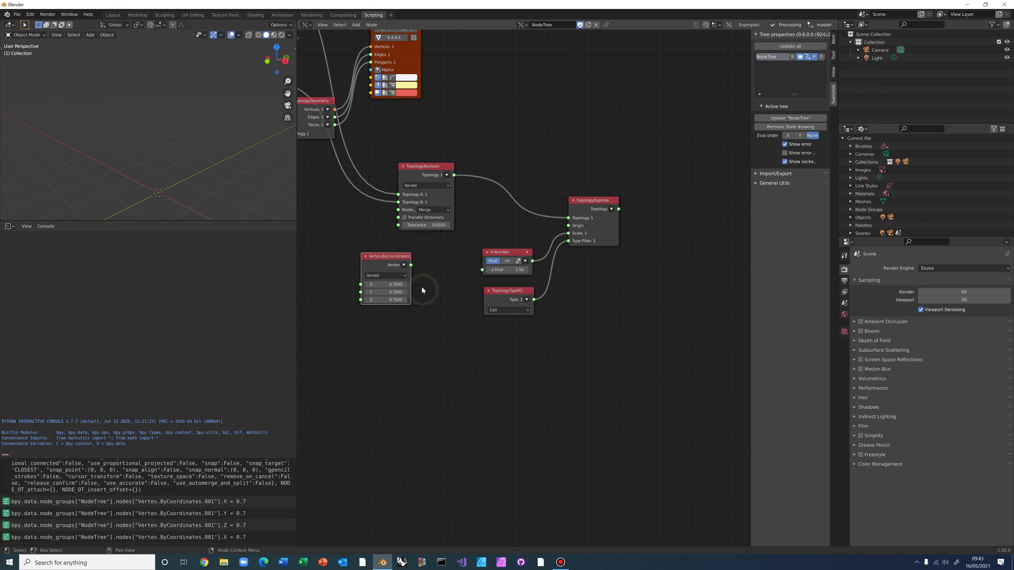
Connect the new Vertex.ByCoordinates output to the Origin input of Topology.Explode and nudge Topology.Explode slightly up
middle_click_drag(428, 289, 406, 310)
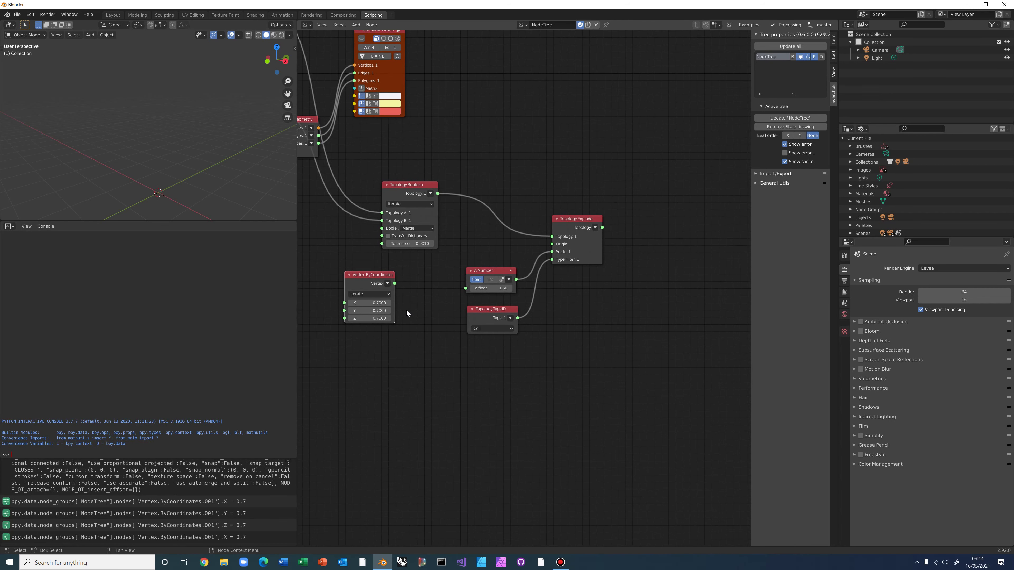
scroll(407, 310, "up", 1)
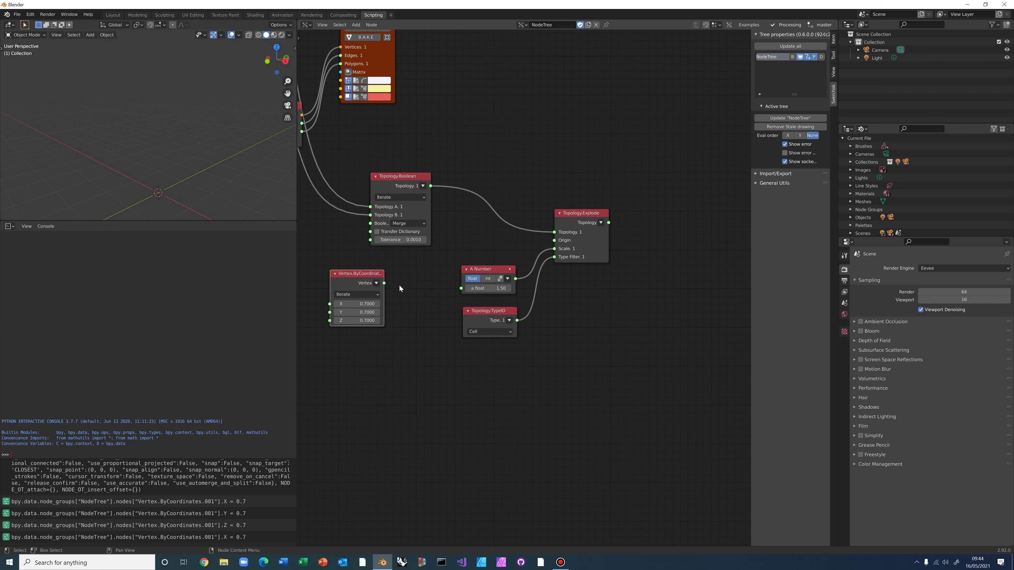
left_click_drag(384, 283, 555, 240)
scroll(624, 297, "down", 2)
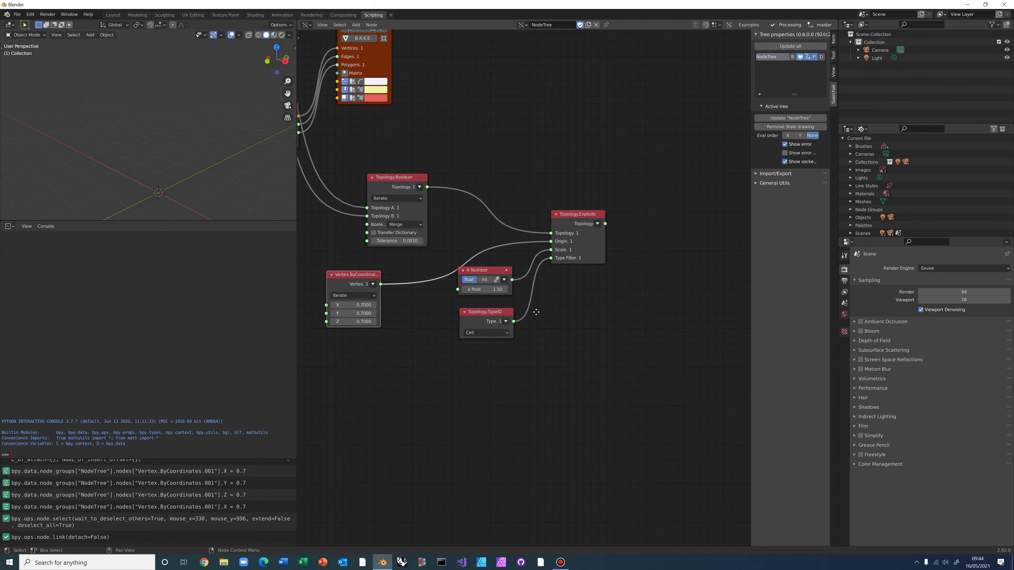
middle_click_drag(582, 301, 512, 303)
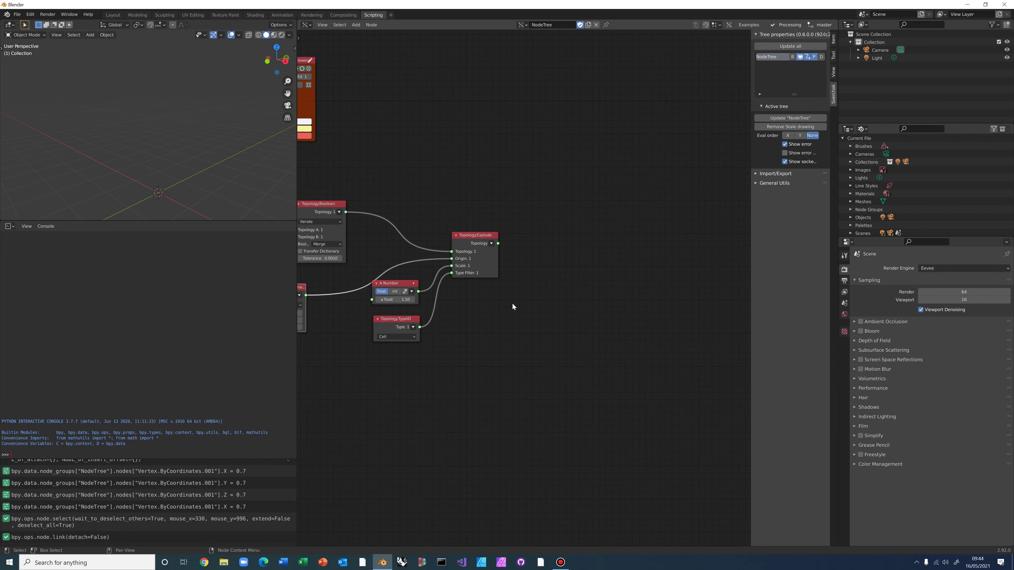
scroll(512, 303, "down", 1)
scroll(511, 303, "up", 1)
left_click_drag(481, 234, 485, 229)
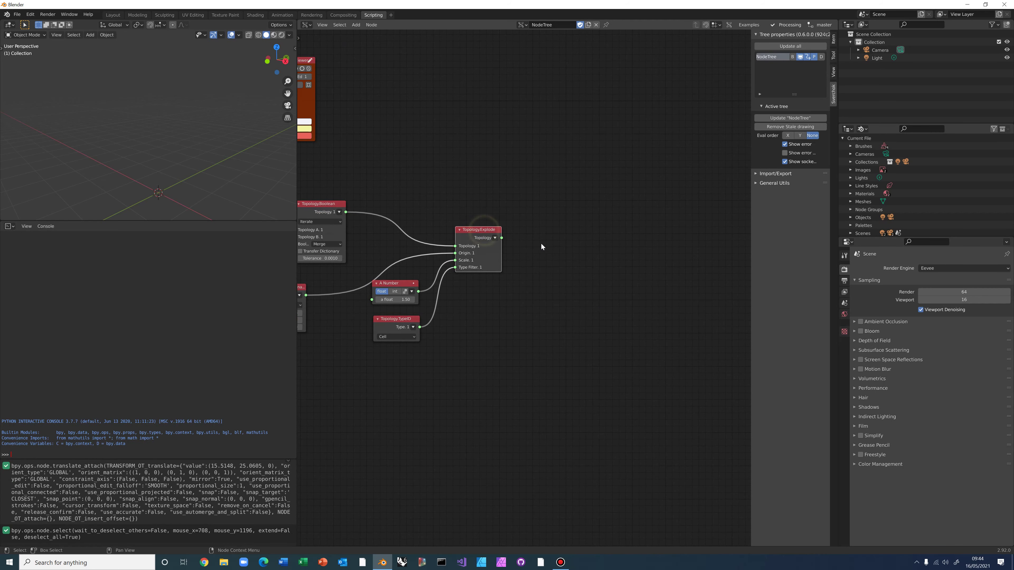
Add a Topology.Geometry node after Topology.Explode and connect Explode's Topology output to its Topology input
left_click(556, 253)
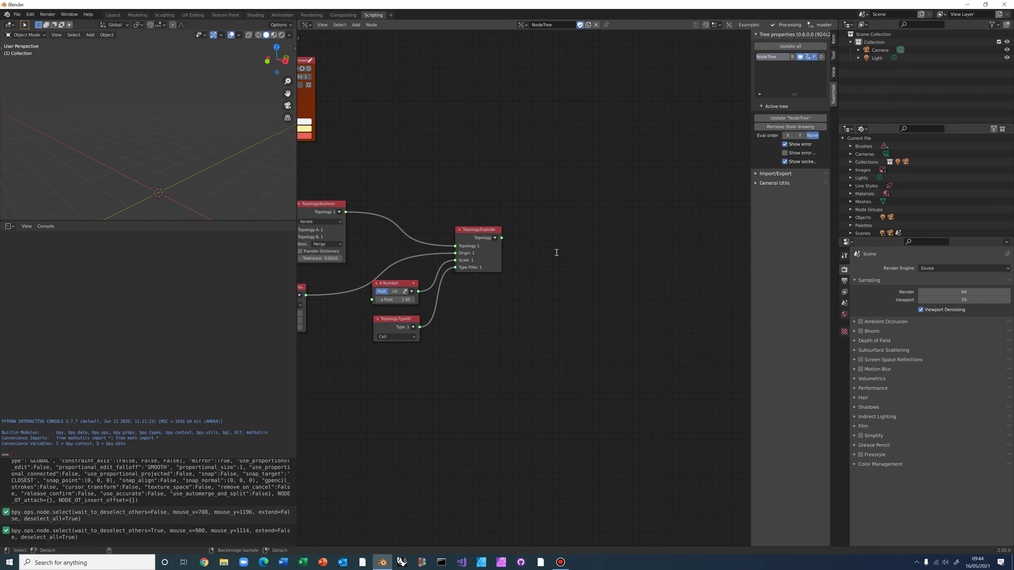
key("alt+space")
type("topology.gweom")
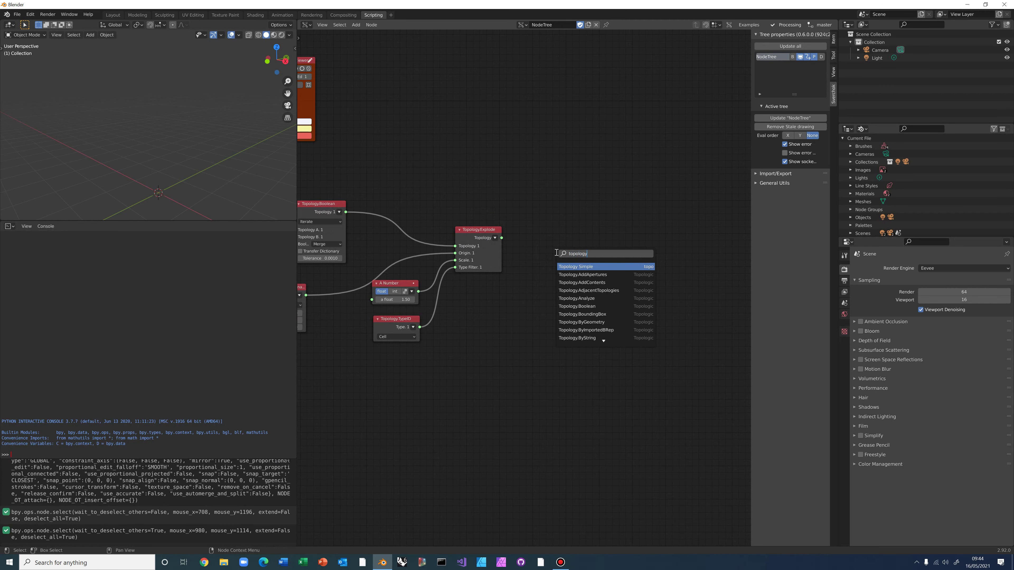
key("BackSpace")
key("BackSpace")
key("BackSpace")
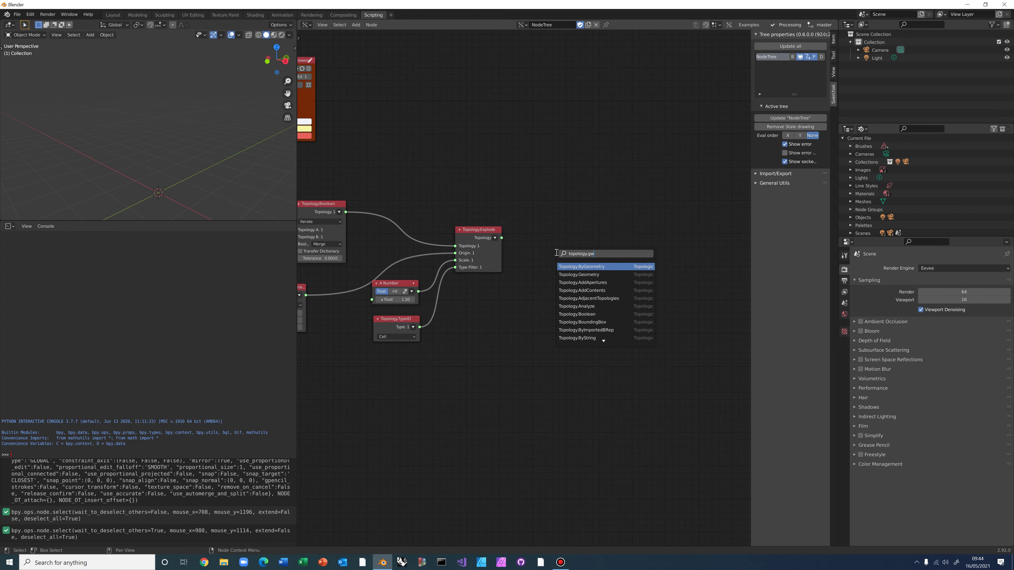
type("eom")
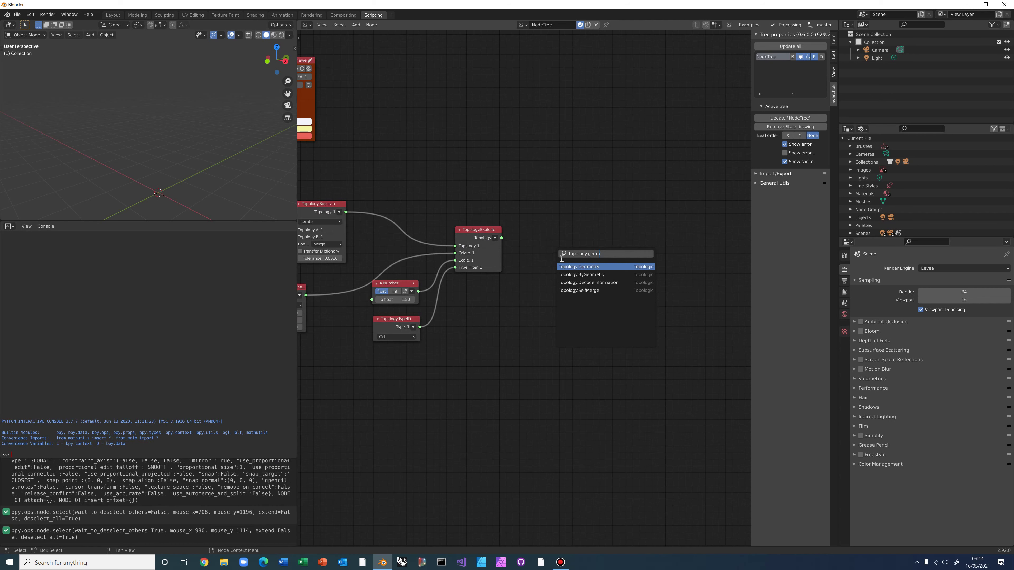
left_click(566, 266)
left_click(551, 225)
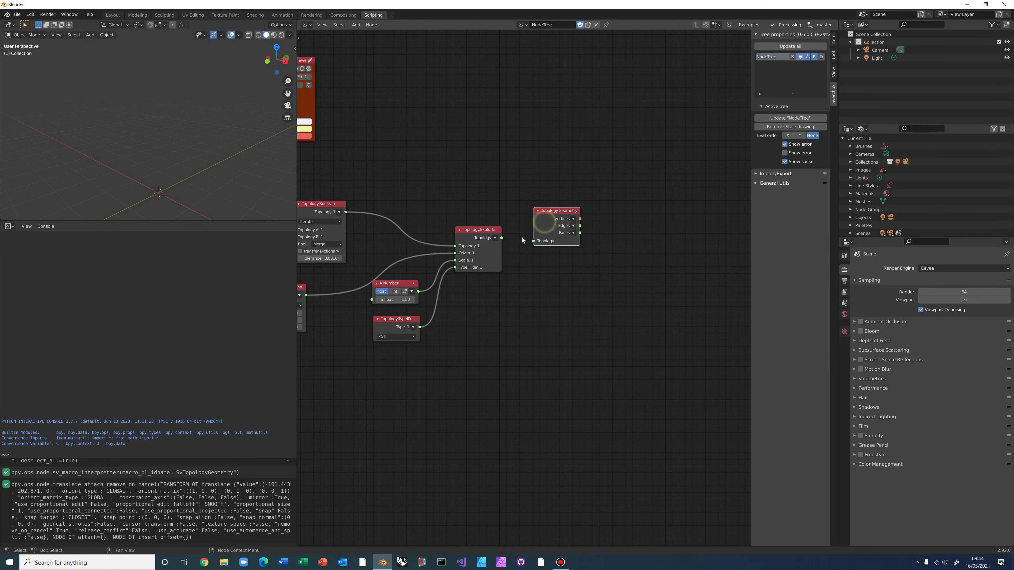
left_click_drag(501, 238, 531, 244)
left_click_drag(556, 294, 559, 257)
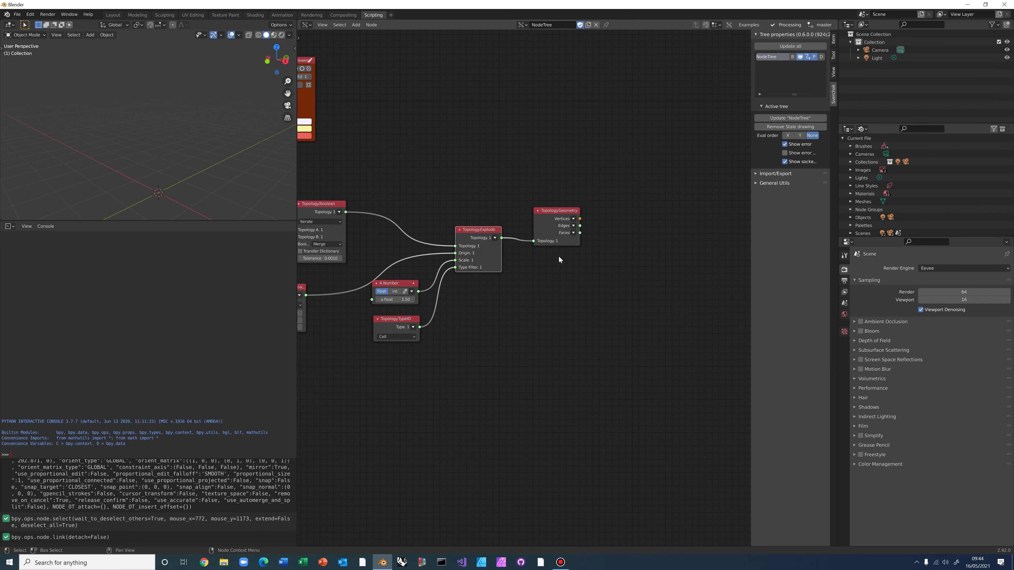
Attach a Temporal Viewer to the new Topology.Geometry node, activate it and inspect the exploded cells in the 3D view
left_click(559, 211)
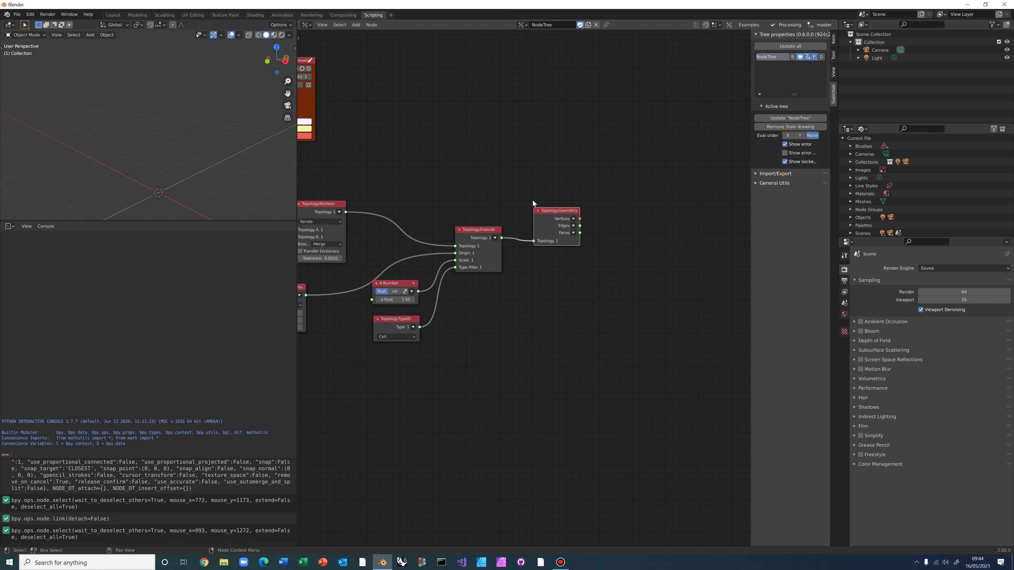
left_click(552, 218, "ctrl+shift")
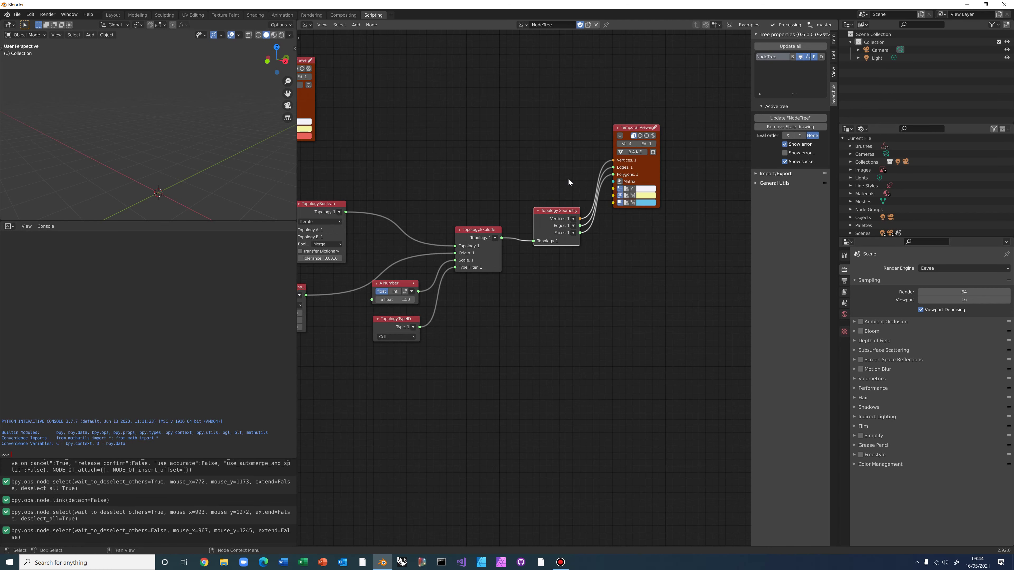
left_click(619, 135)
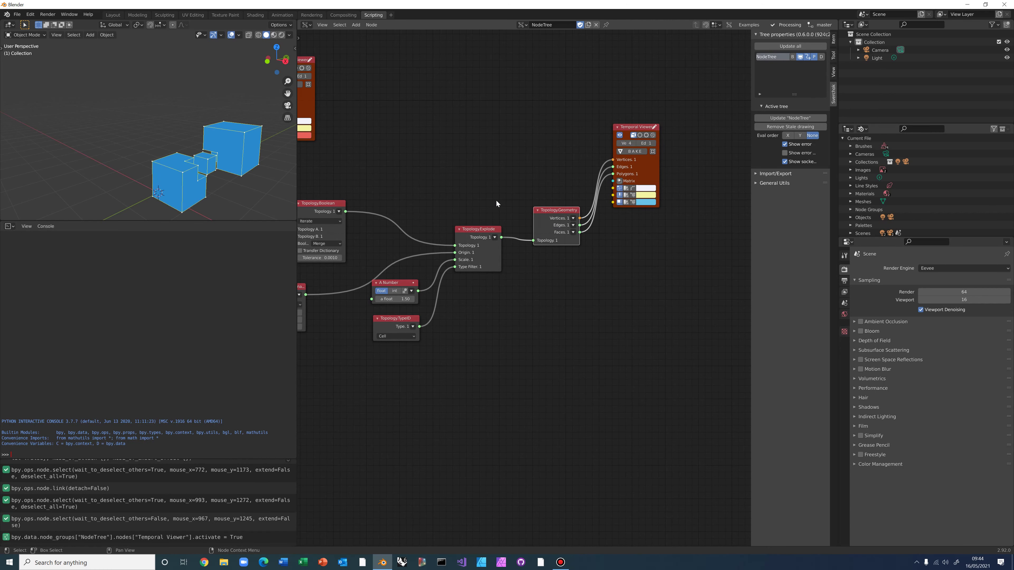
mouse_move(263, 190)
middle_mouse_down()
mouse_move(265, 204)
mouse_move(266, 192)
middle_mouse_up()
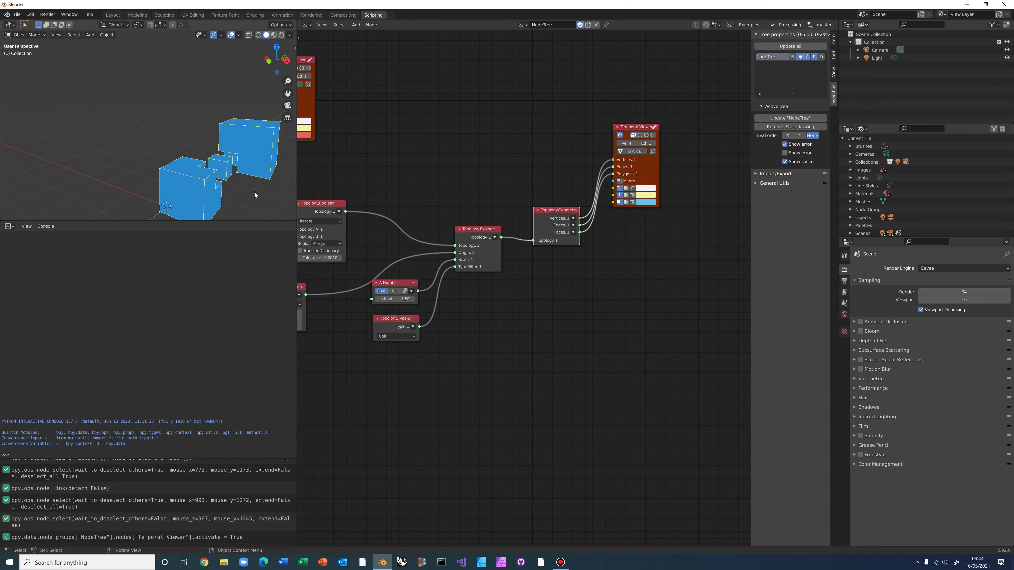
scroll(252, 188, "down", 2)
scroll(348, 203, "up", 1, "shift")
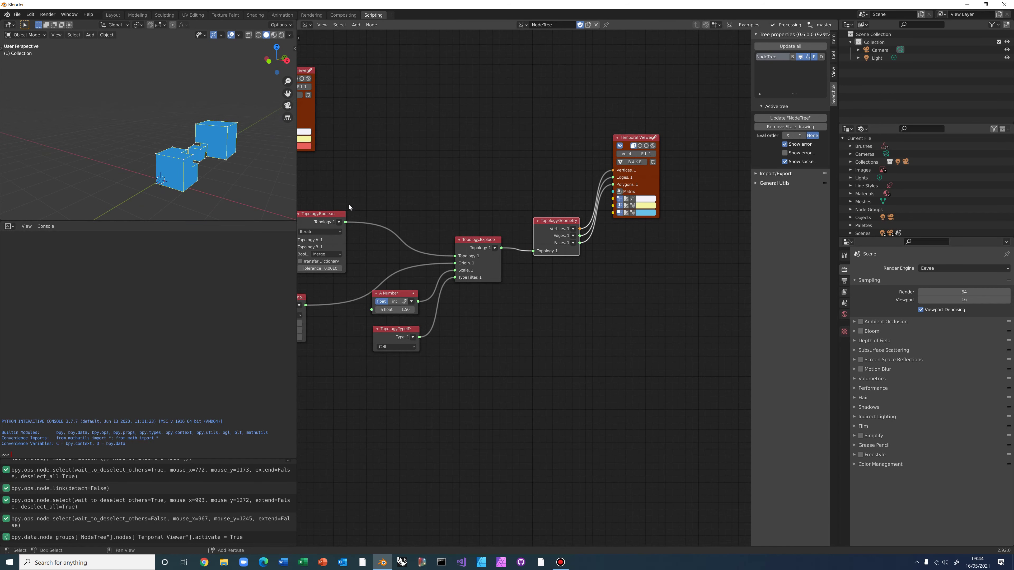
mouse_move(203, 186)
middle_mouse_down()
mouse_move(179, 184)
mouse_move(203, 176)
mouse_move(204, 192)
middle_mouse_up()
Try an explode scale of 2 in the A Number node
left_click(400, 310)
key("BackSpace")
type("2")
key("Return")
Set the A Number float to 1.6 and inspect the exploded cells in the 3D view
left_click(400, 310)
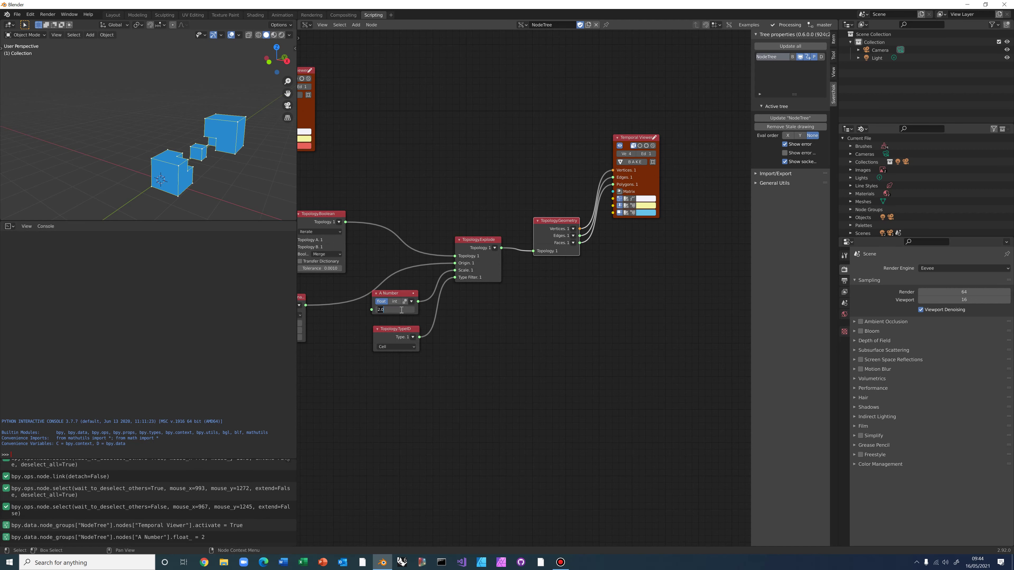
key("BackSpace")
key("Return")
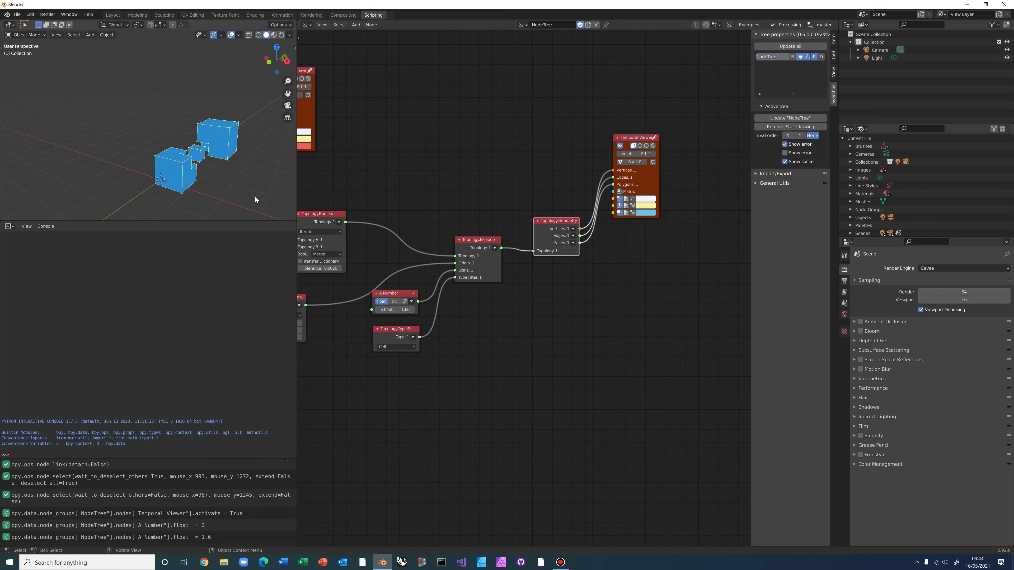
mouse_move(247, 207)
middle_mouse_down()
mouse_move(213, 198)
mouse_move(234, 189)
mouse_move(247, 204)
mouse_move(239, 198)
middle_mouse_up()
scroll(239, 198, "up", 3)
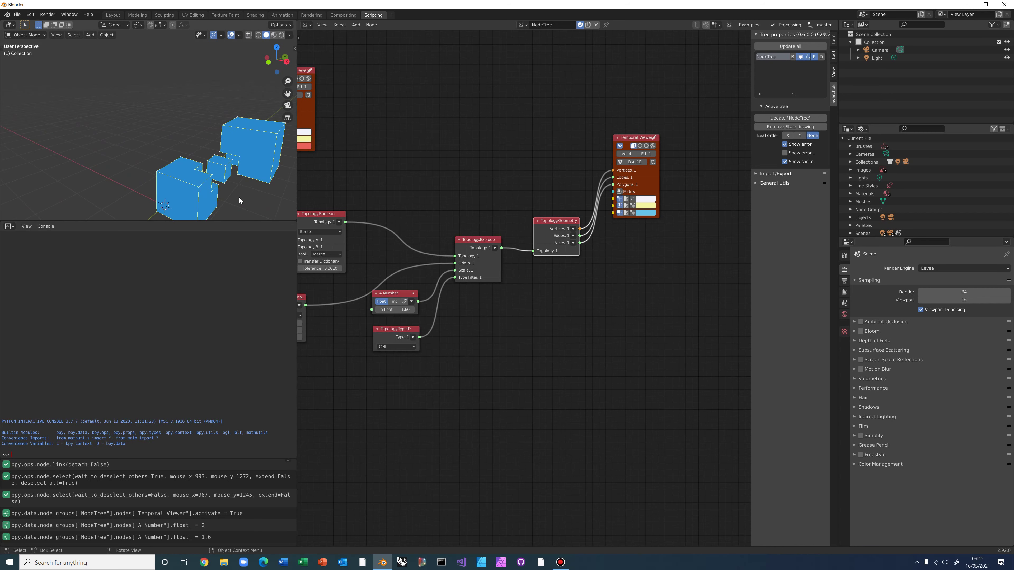
Widen the node editor over the outliner and properties area and collapse its sidebar
middle_click_drag(538, 209, 781, 234)
scroll(502, 229, "down", 4)
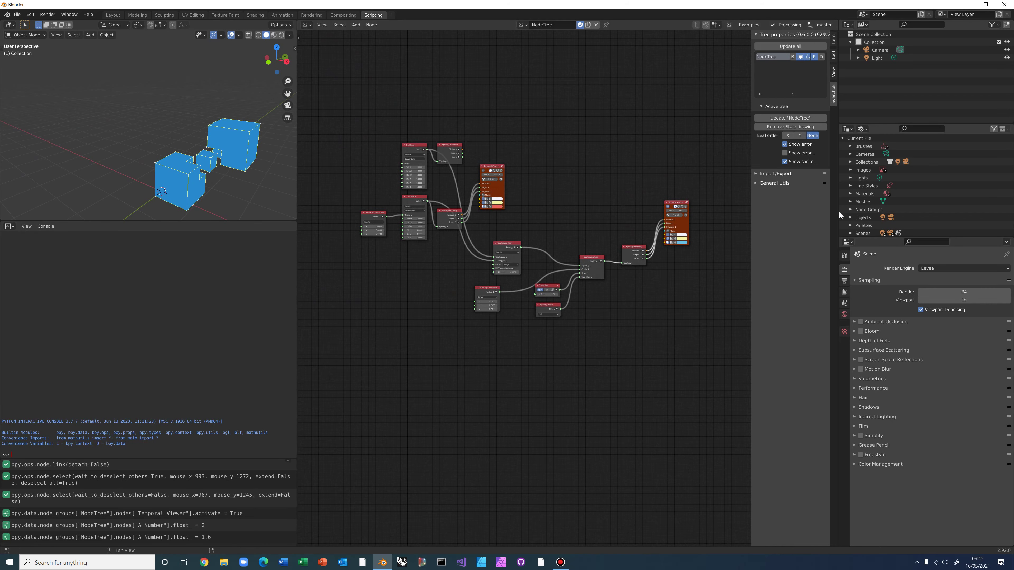
left_click_drag(838, 212, 1011, 176)
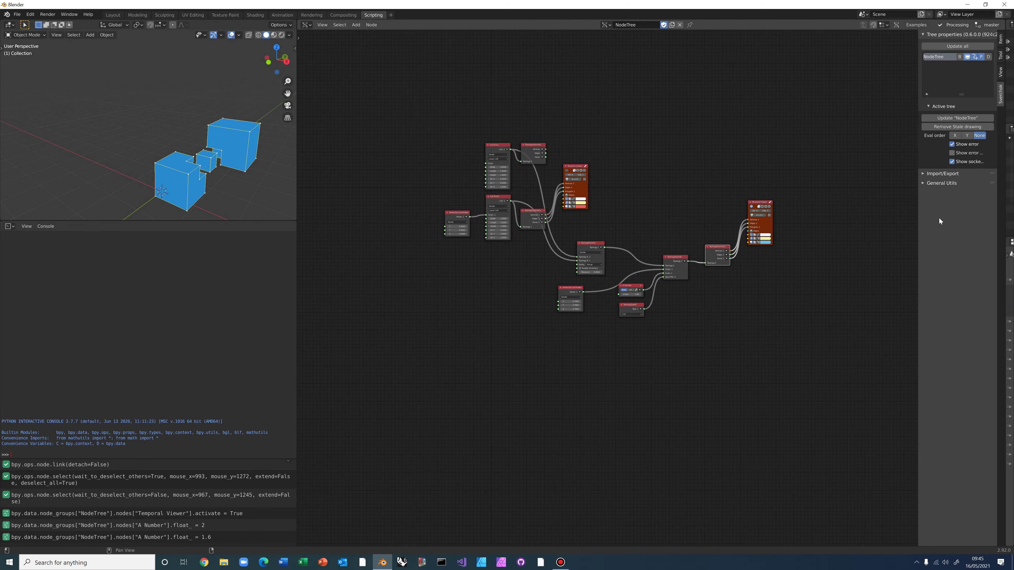
left_click_drag(918, 220, 1003, 204)
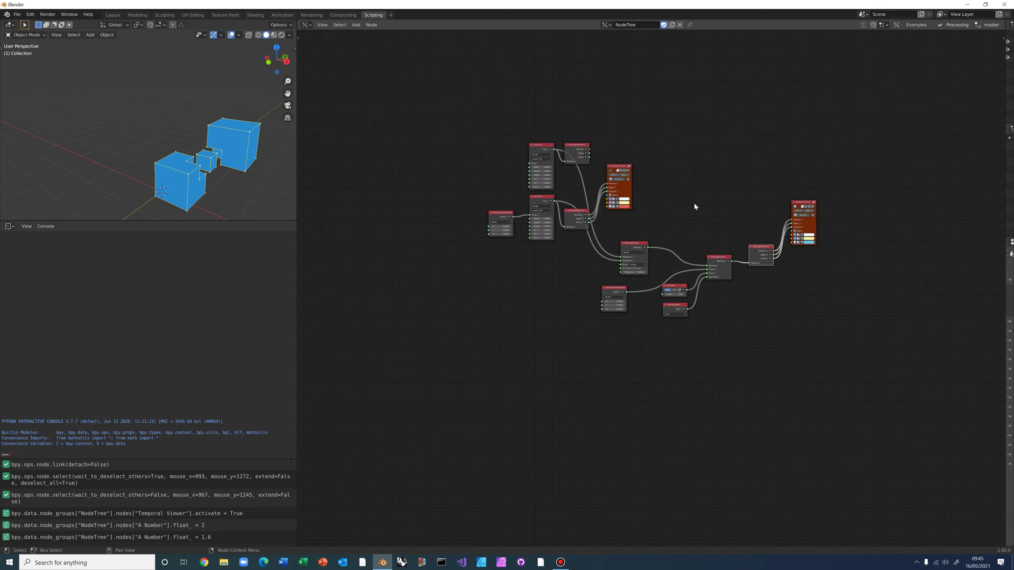
Delete the second prism's Temporal Viewer and move that prism's Topology.Geometry node clear of the links to Topology.Boolean
middle_click_drag(640, 209, 714, 278)
scroll(605, 226, "up", 4)
scroll(701, 267, "up", 2)
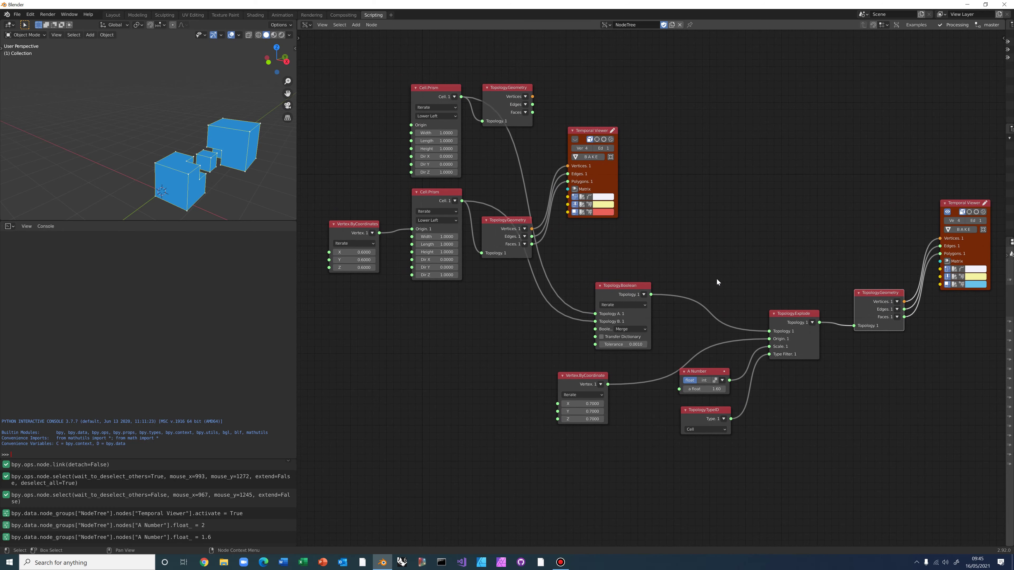
left_click_drag(599, 133, 615, 159)
key("x")
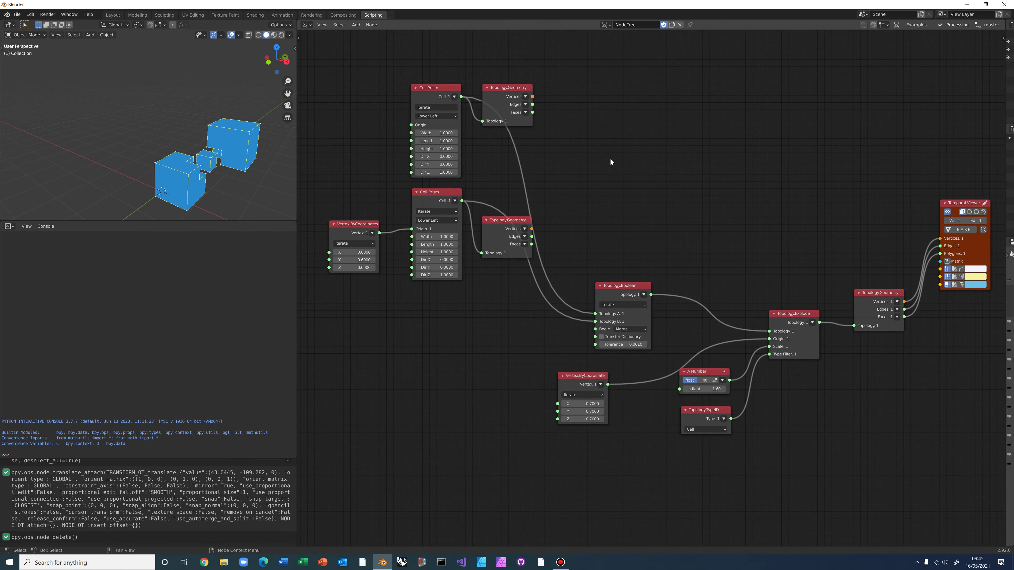
left_click_drag(515, 220, 584, 189)
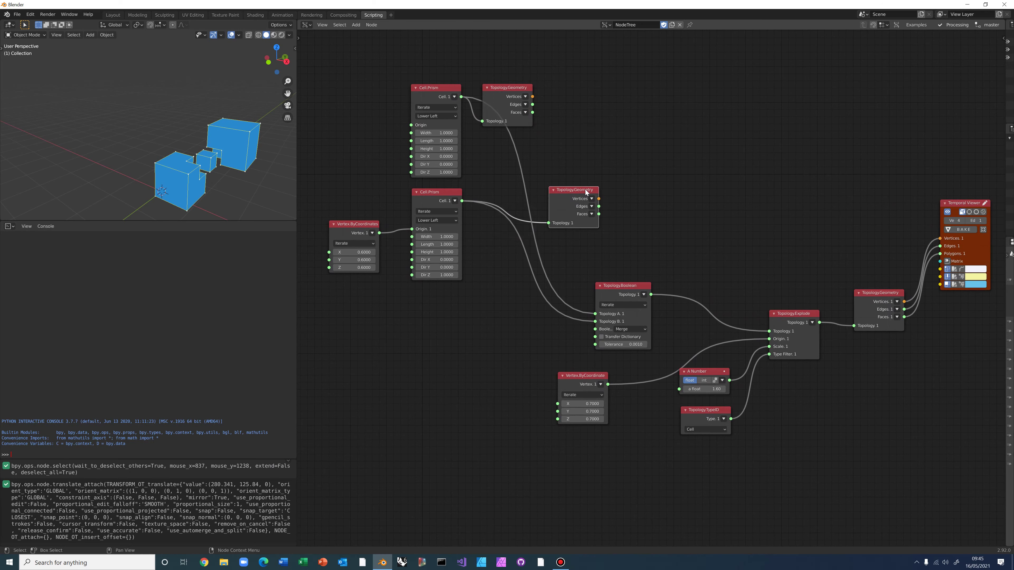
Delete the Topology.Geometry nodes attached to the two Cell.Prism nodes
key("x")
left_click_drag(502, 86, 584, 107)
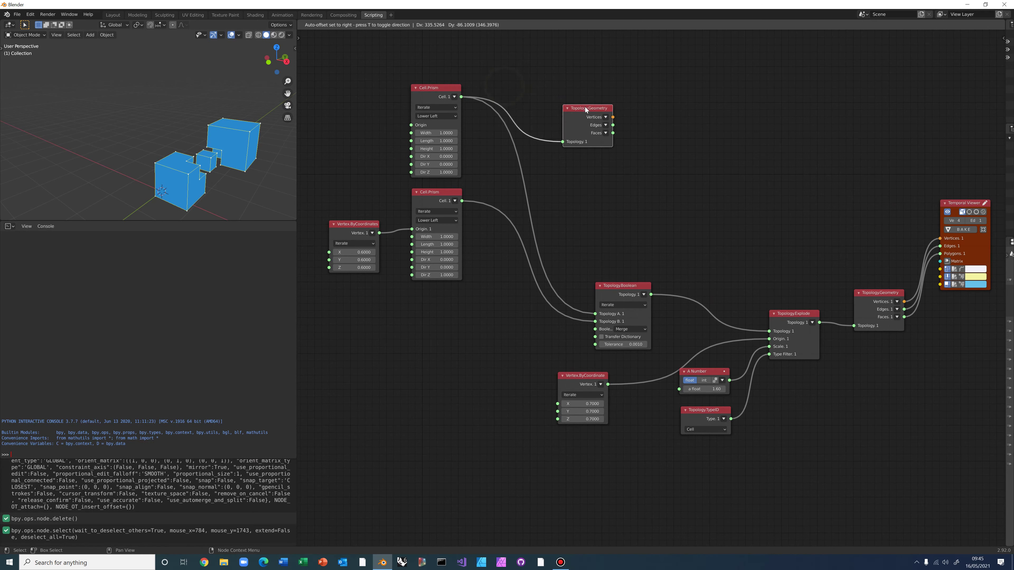
key("x")
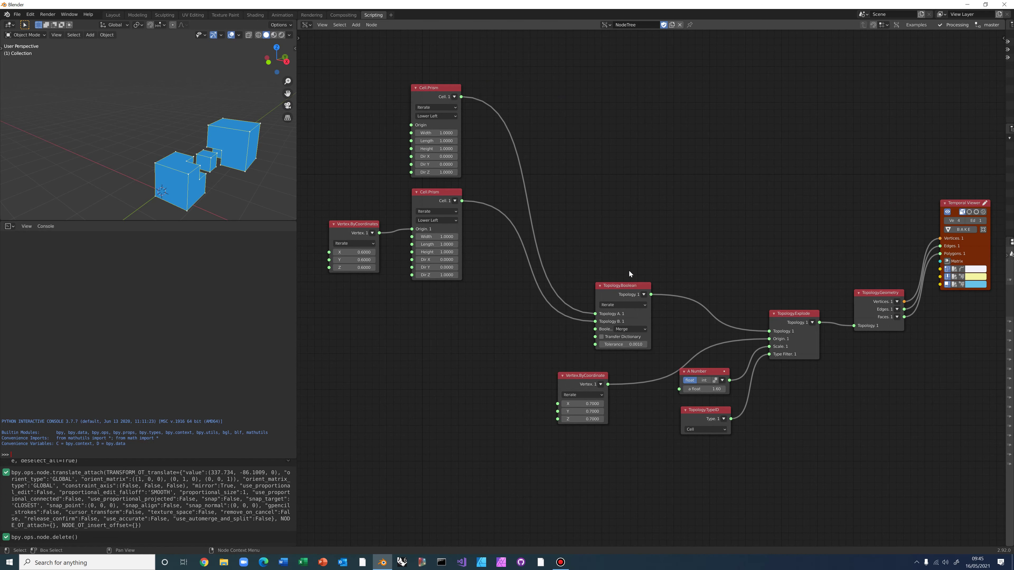
Move Topology.Boolean, Topology.Explode with its three input nodes, the remaining Topology.Geometry and Temporal Viewer closer to the prisms in a compact flow
left_click_drag(625, 286, 537, 133)
left_click_drag(781, 310, 640, 147)
left_click_drag(587, 378, 551, 221)
left_click_drag(694, 371, 534, 277)
left_click_drag(717, 412, 558, 317)
left_click_drag(889, 294, 736, 145)
left_click_drag(961, 199, 910, 172)
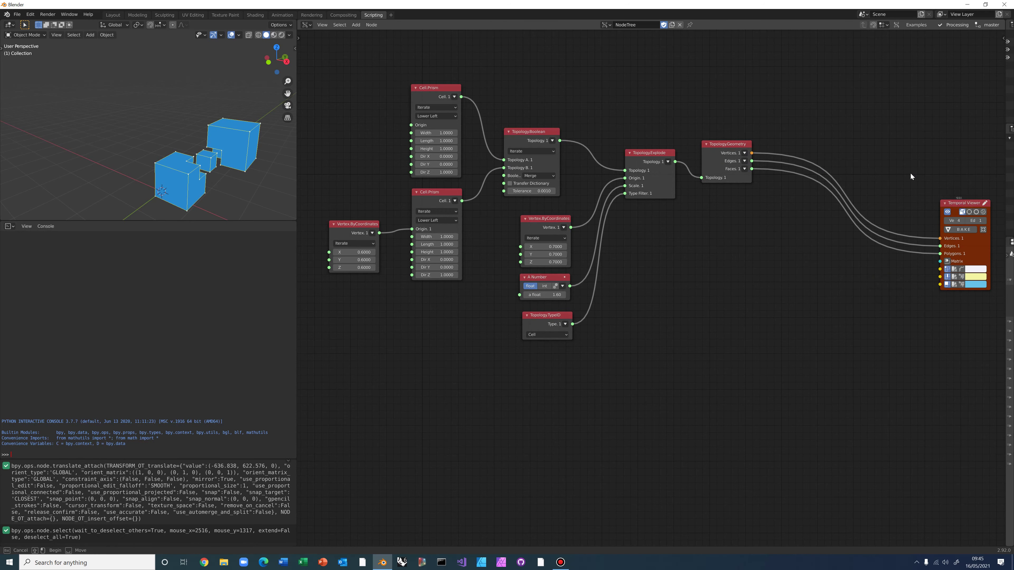
left_click_drag(960, 202, 801, 114)
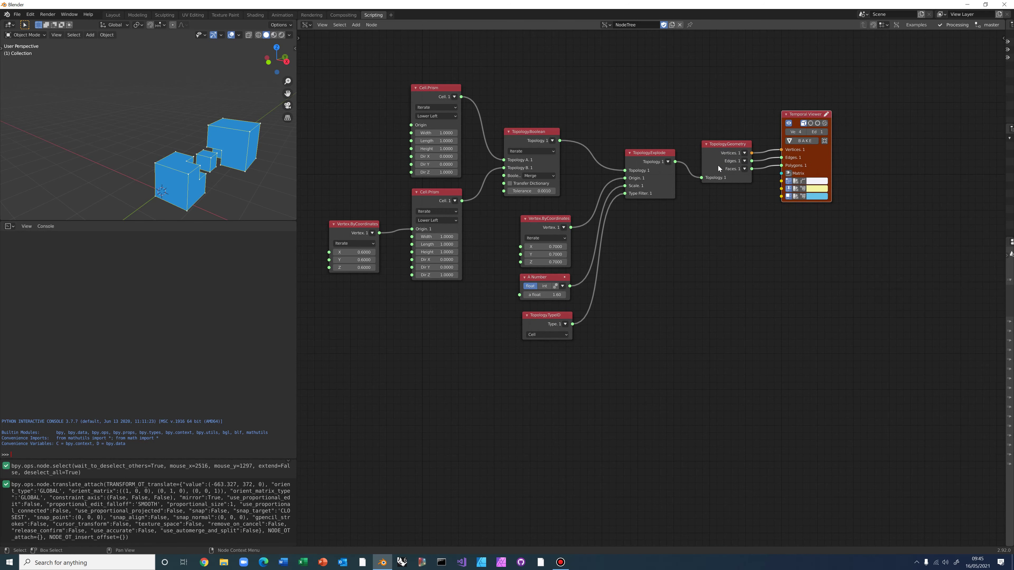
Space the two Cell.Prism nodes further apart vertically and move the 0.6 Vertex.ByCoordinates node nearer the second prism's Origin input
key("Home")
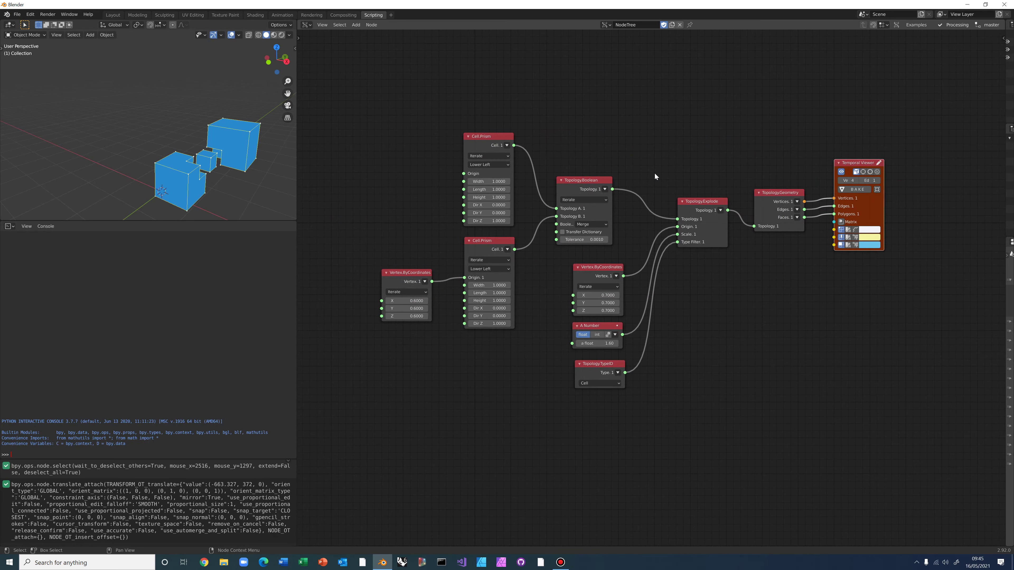
middle_click_drag(654, 175, 665, 197)
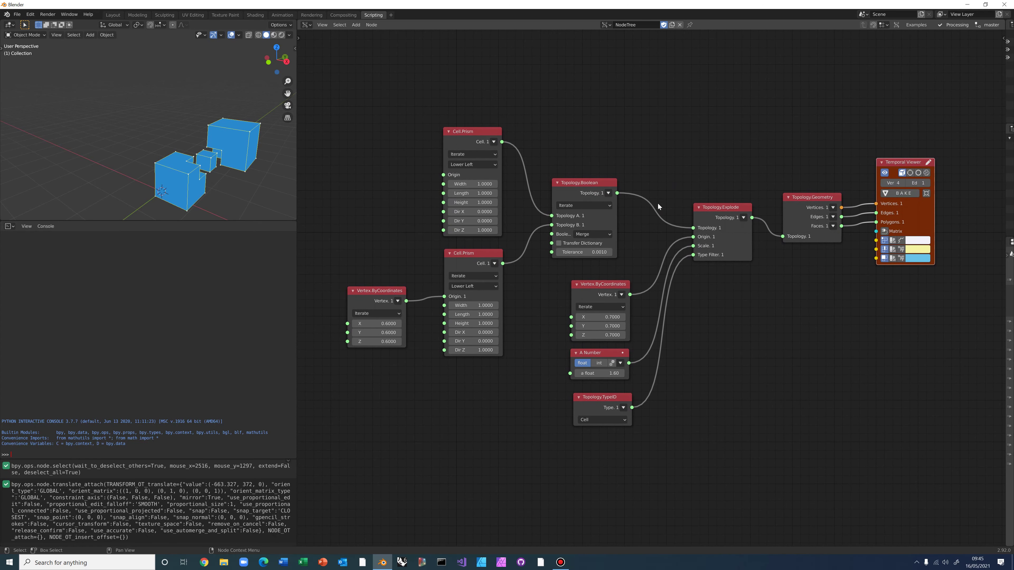
left_click_drag(479, 132, 478, 123)
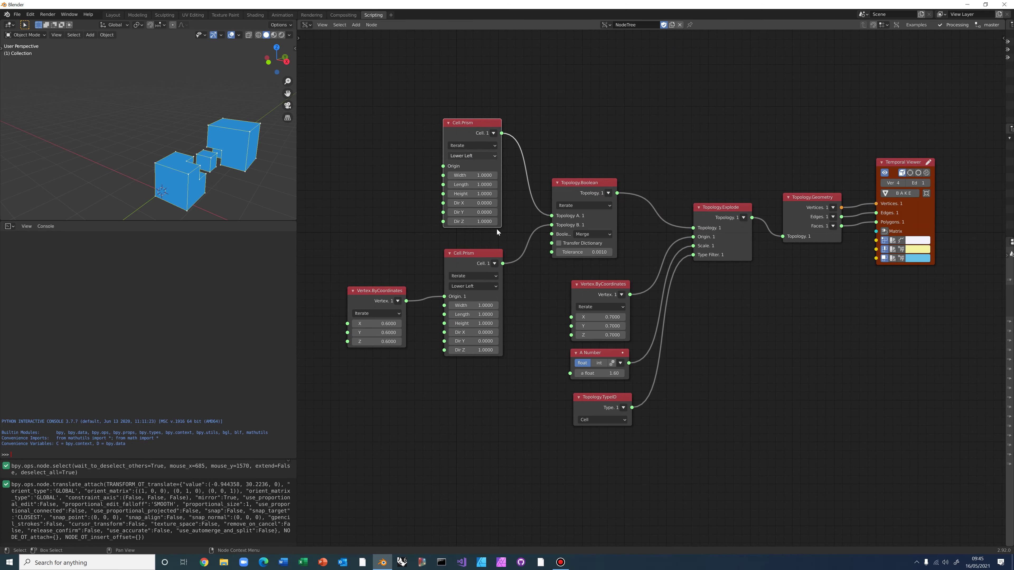
left_click_drag(476, 253, 475, 258)
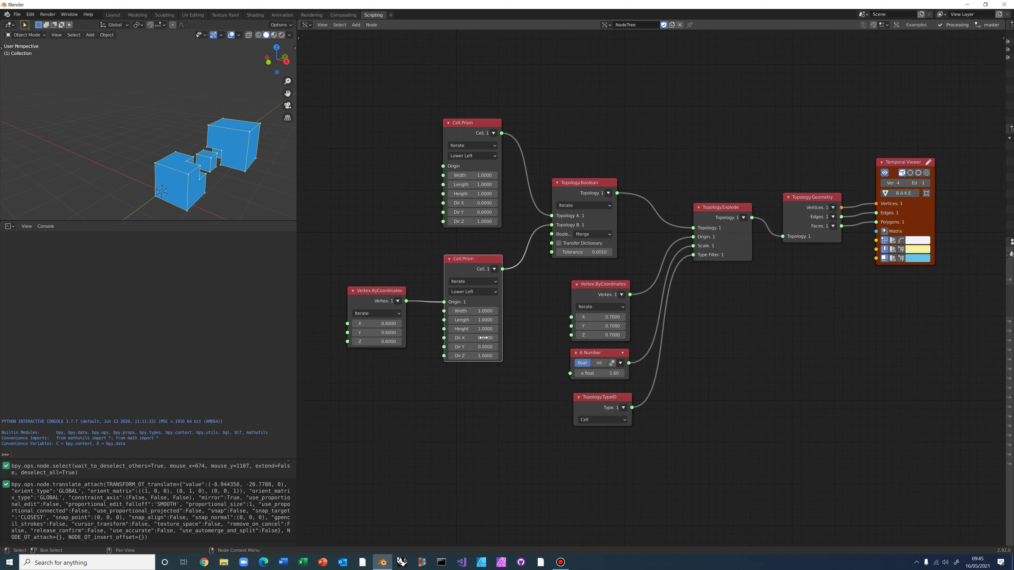
left_click_drag(370, 294, 380, 280)
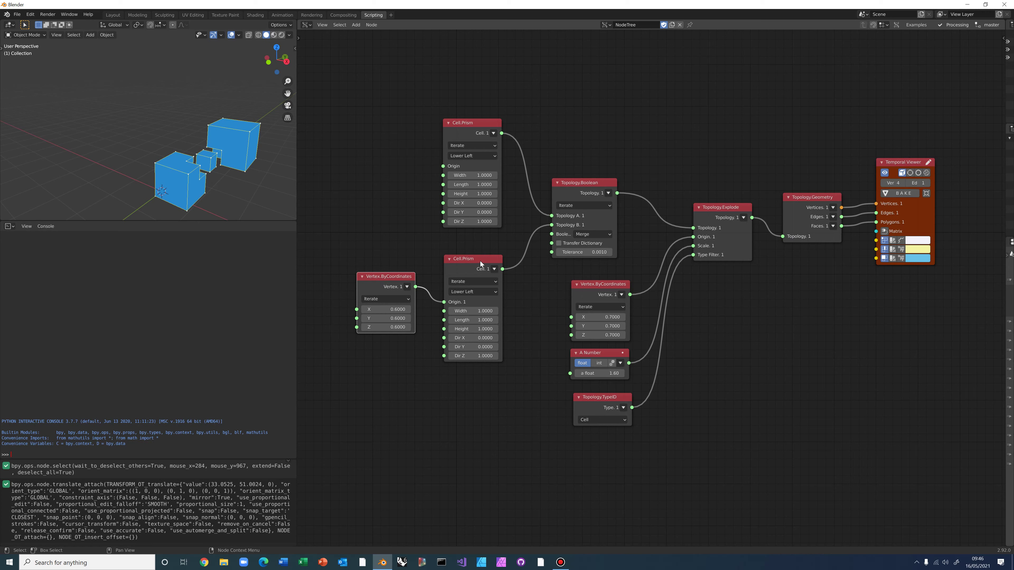
Move Topology.Boolean closer to the two Cell.Prism nodes, keeping its operation on Merge
left_click_drag(590, 186, 572, 186)
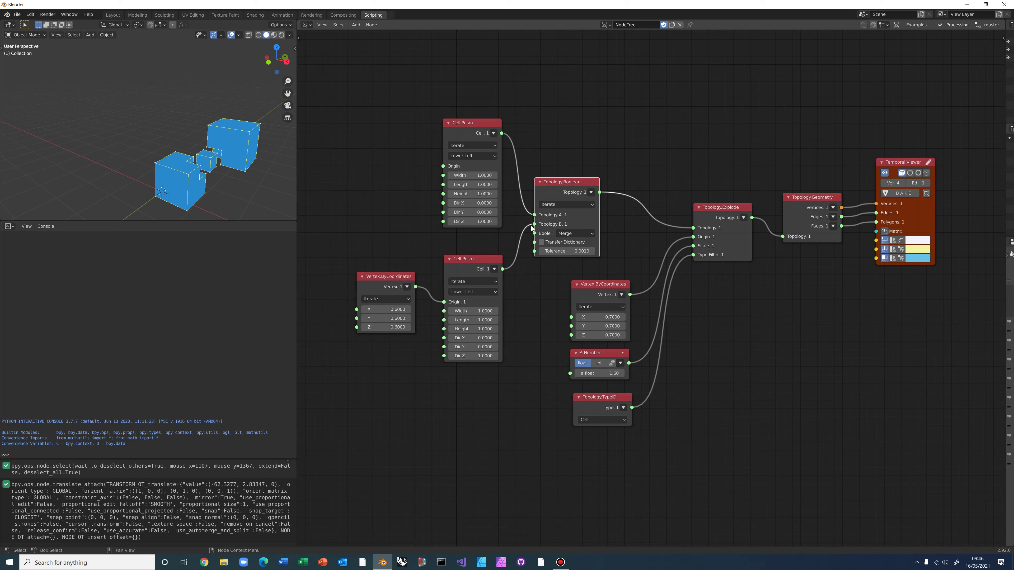
left_click(589, 233)
left_click(587, 232)
Move Topology.Explode closer to Topology.Boolean and stack the 0.7 Vertex.ByCoordinates, A Number and Topology.TypeID nodes tightly beneath Topology.Boolean
left_click_drag(606, 287, 607, 278)
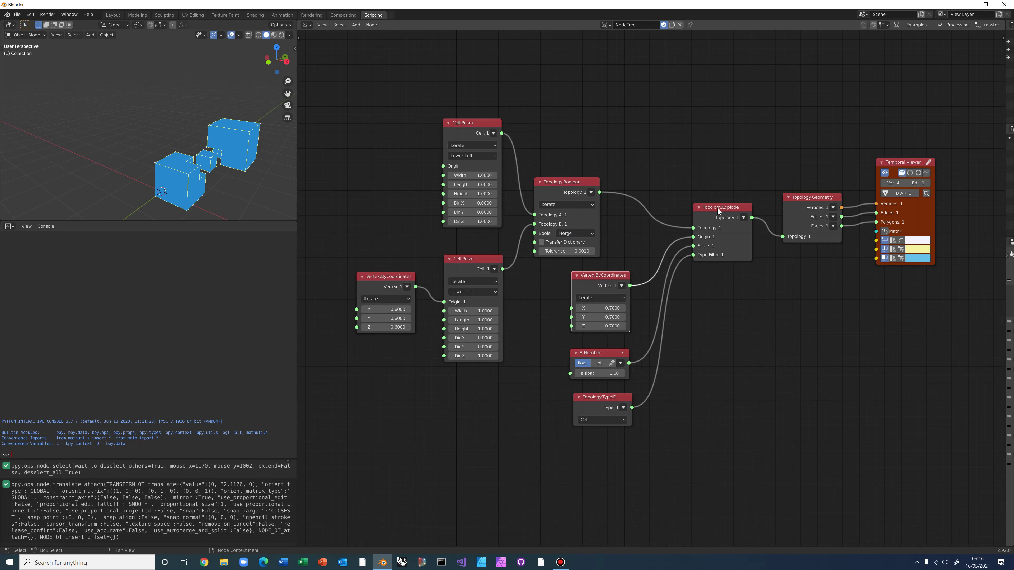
left_click_drag(718, 212, 686, 210)
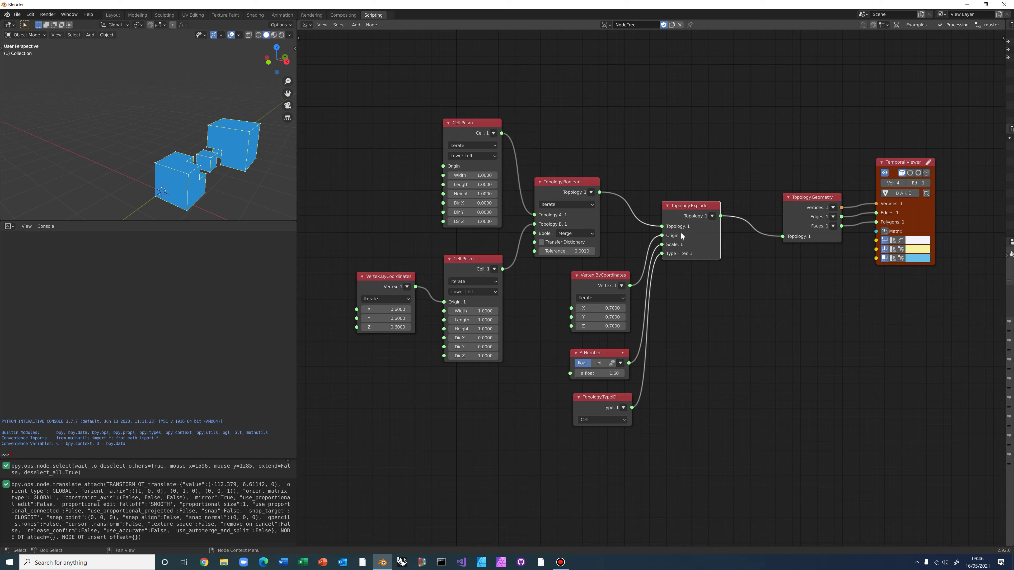
left_click_drag(617, 276, 605, 269)
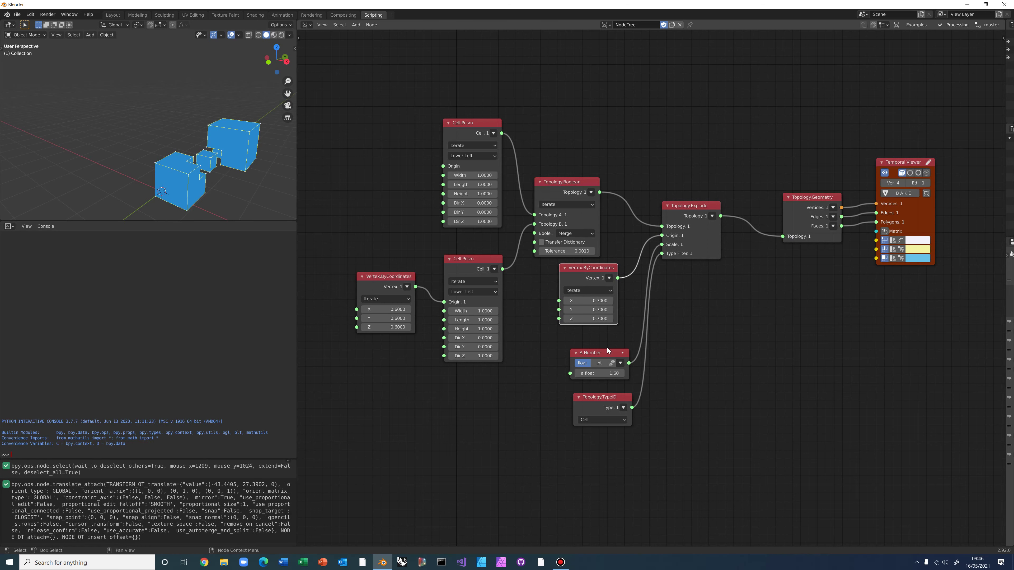
left_click_drag(611, 354, 603, 334)
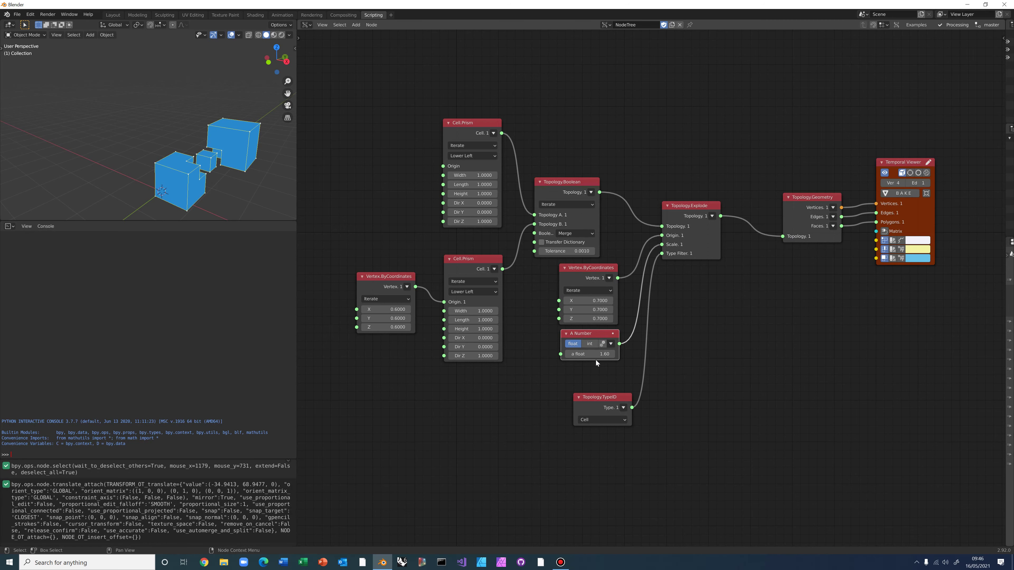
left_click_drag(606, 398, 594, 370)
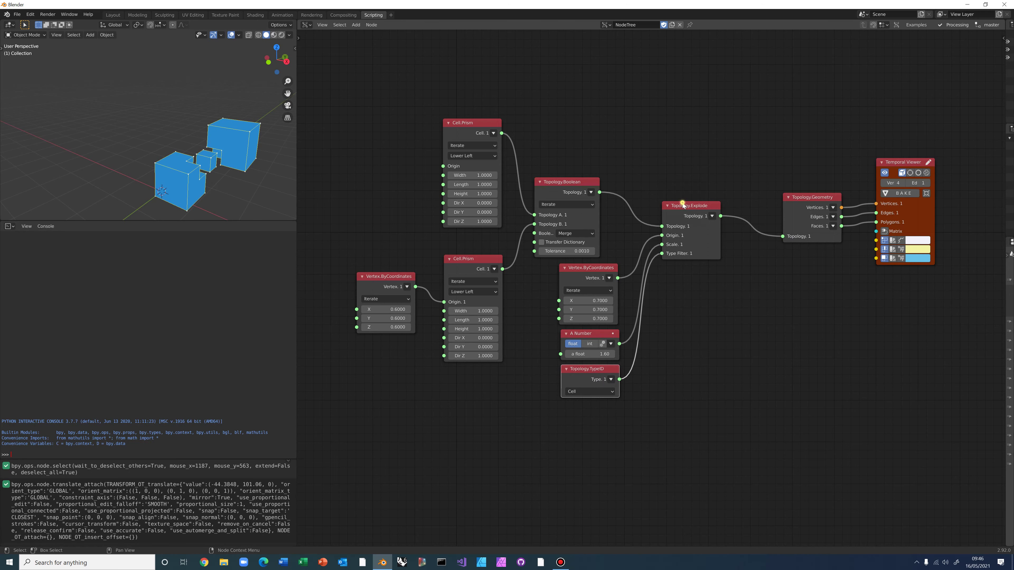
Lower Topology.Explode slightly and bring Topology.Geometry and Temporal Viewer close behind it
left_click_drag(682, 206, 684, 217)
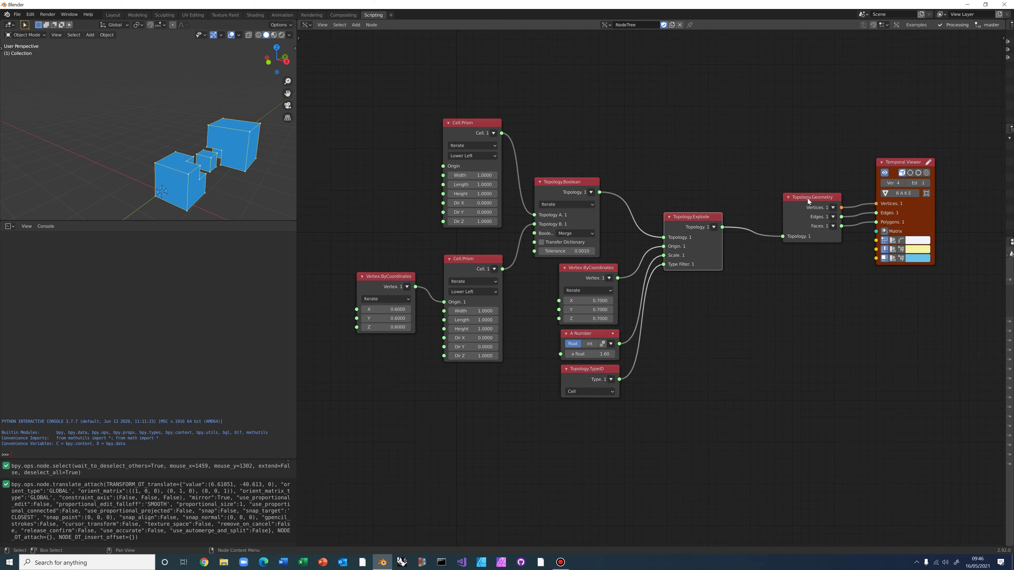
left_click_drag(807, 198, 780, 198)
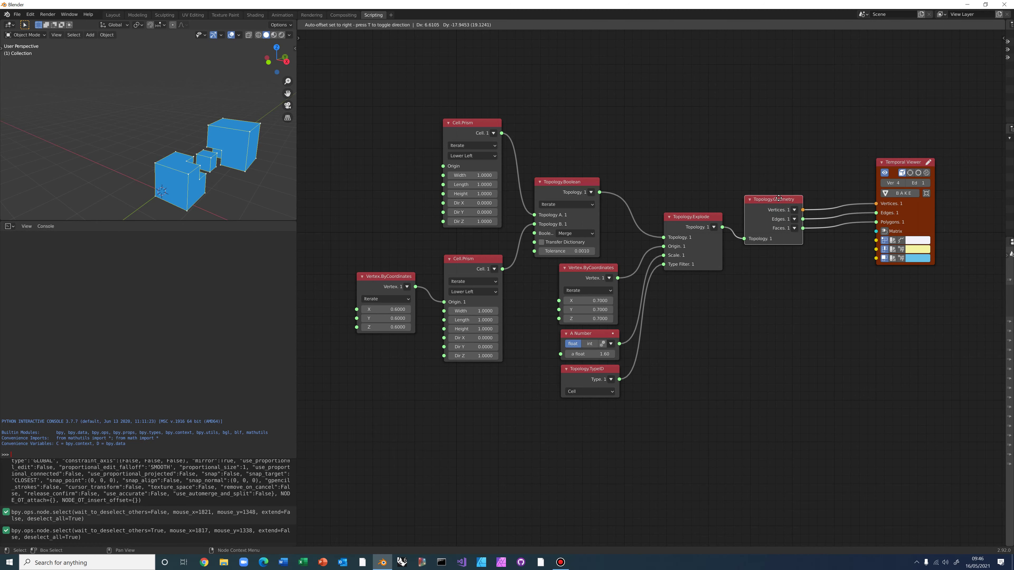
left_click_drag(911, 163, 855, 171)
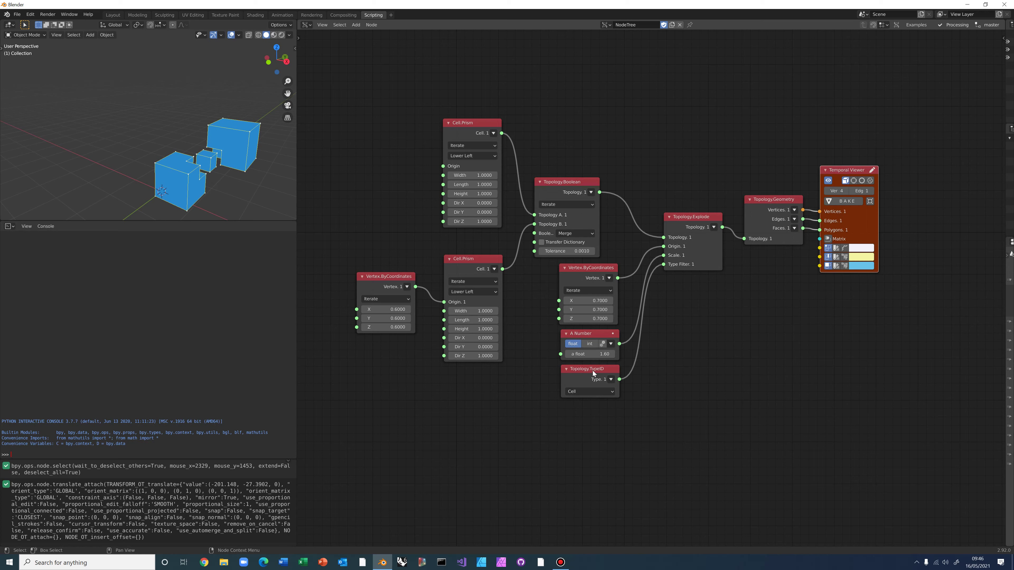
Set Topology.TypeID to Face and inspect the exploded faces in the 3D view
left_click(586, 392)
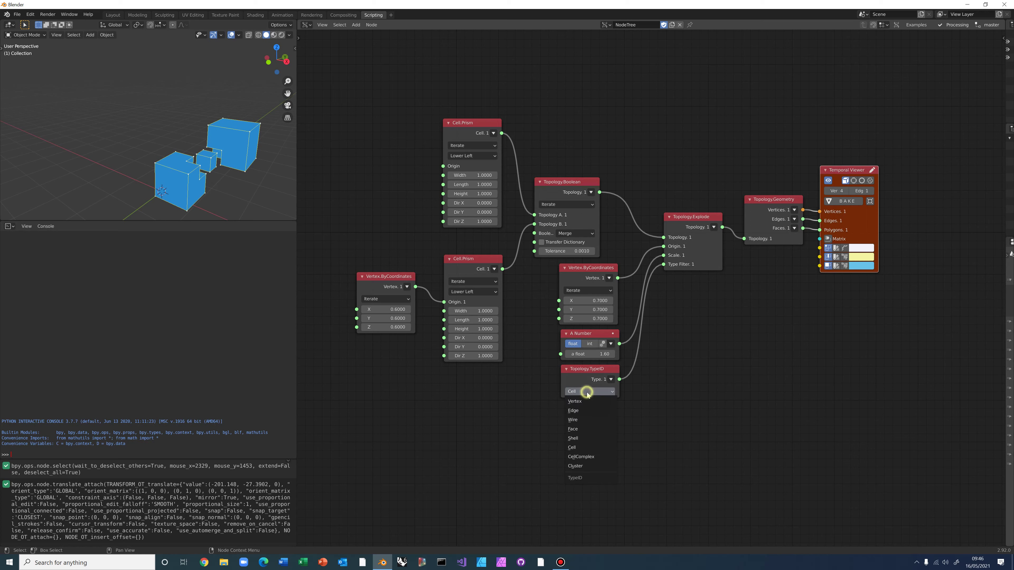
left_click(581, 429)
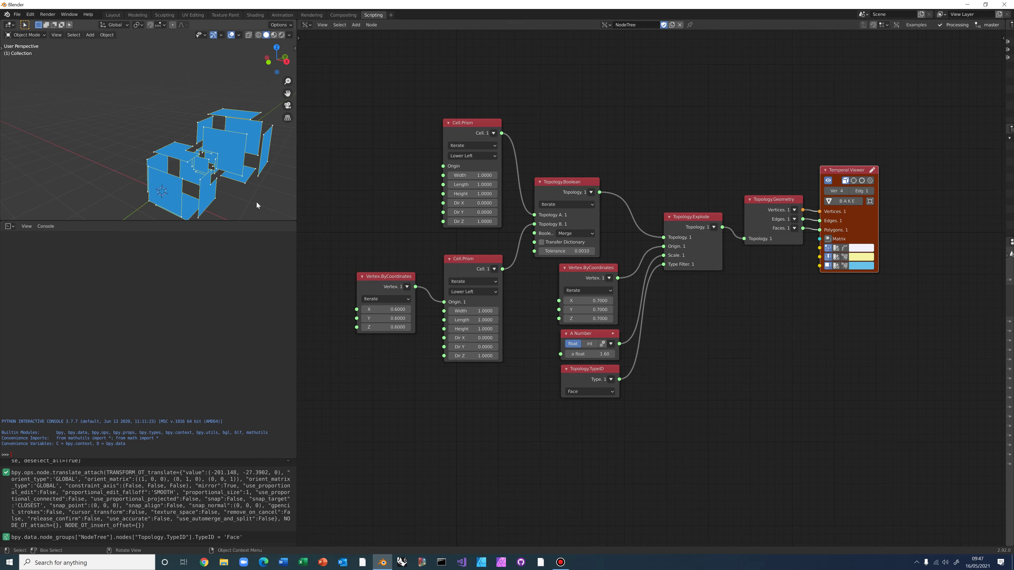
middle_click_drag(256, 202, 239, 98)
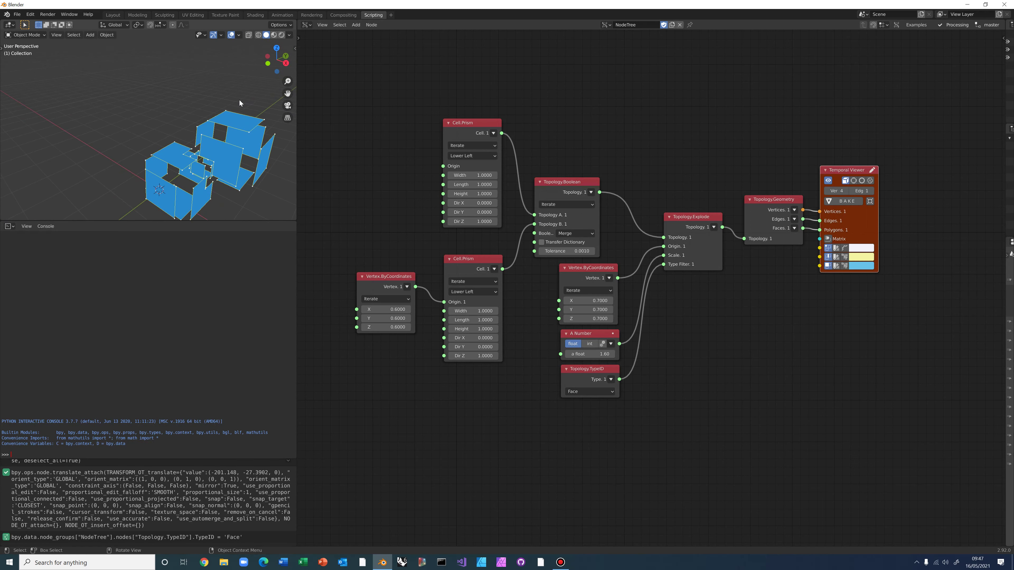
Switch Topology.TypeID to Edge and inspect the exploded edges in the 3D view
left_click(588, 392)
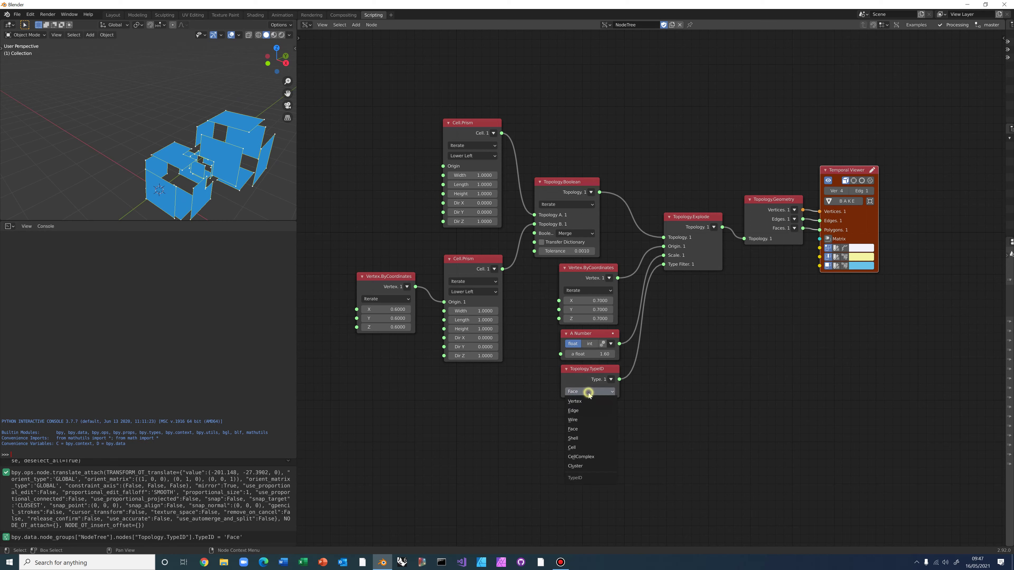
left_click(578, 409)
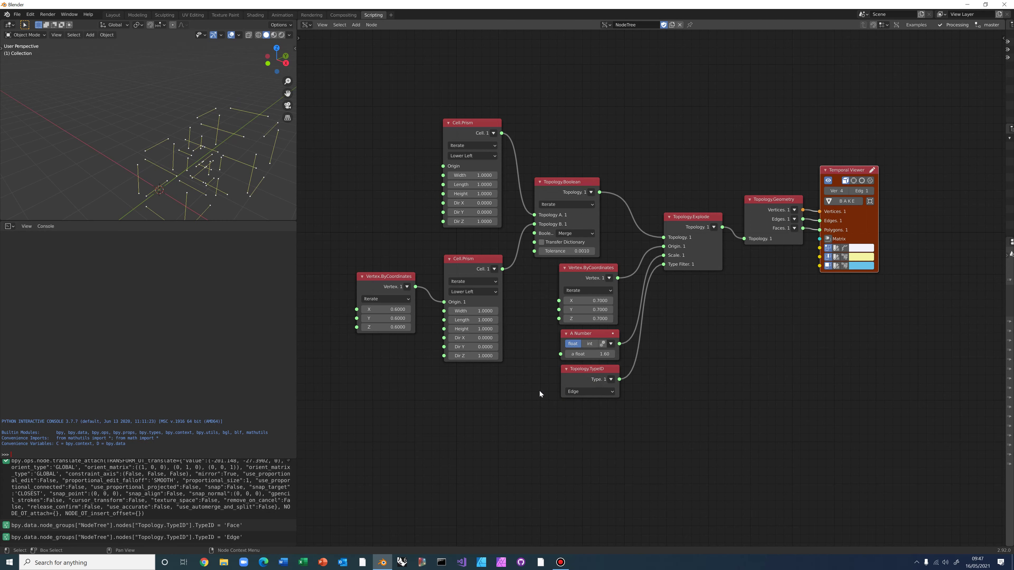
mouse_move(268, 184)
middle_mouse_down()
mouse_move(252, 142)
mouse_move(262, 170)
middle_mouse_up()
Change Topology.TypeID to Vertex and inspect the exploded vertices in the 3D view
left_click(584, 392)
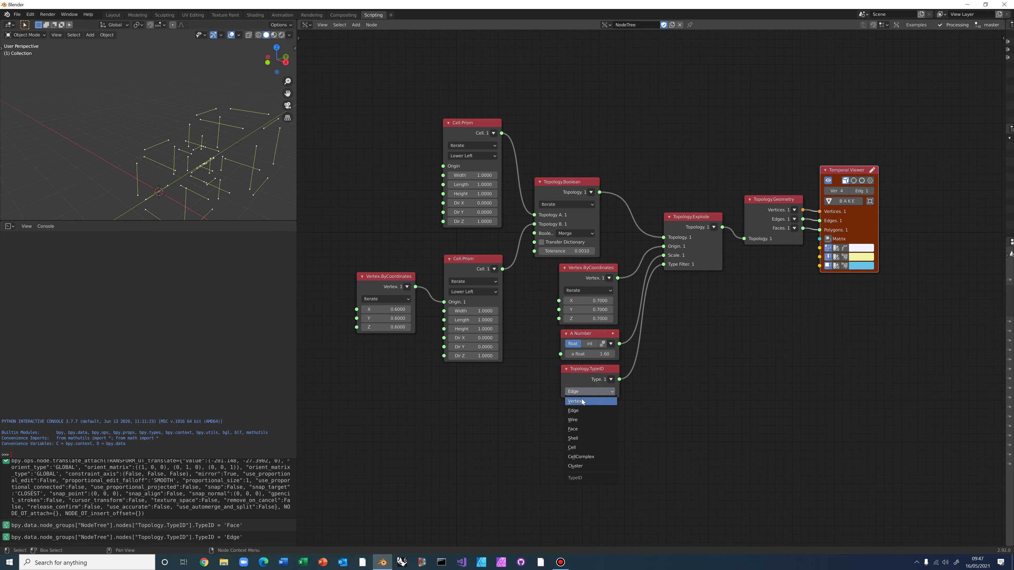
left_click(579, 401)
middle_click_drag(265, 189, 262, 163)
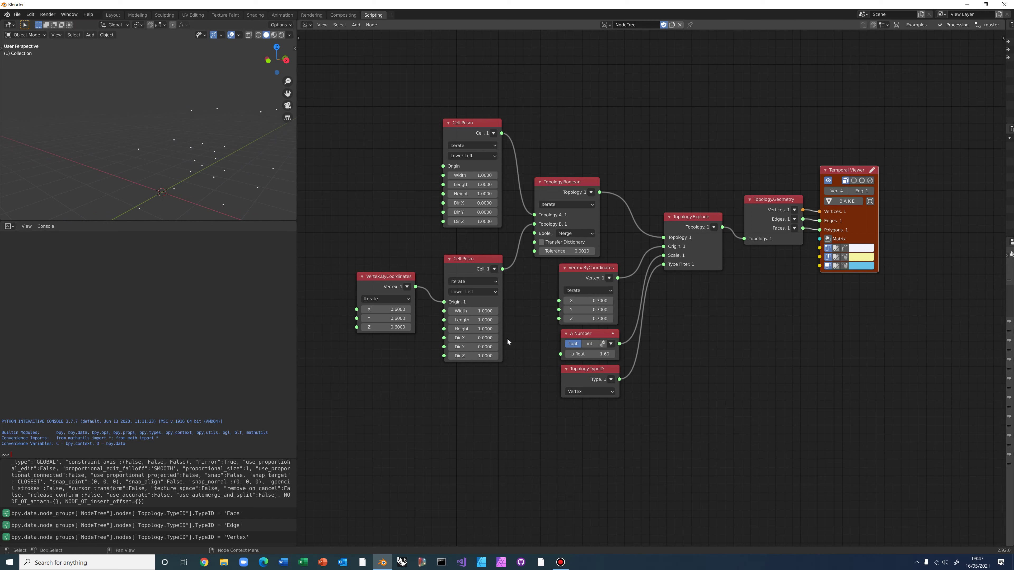